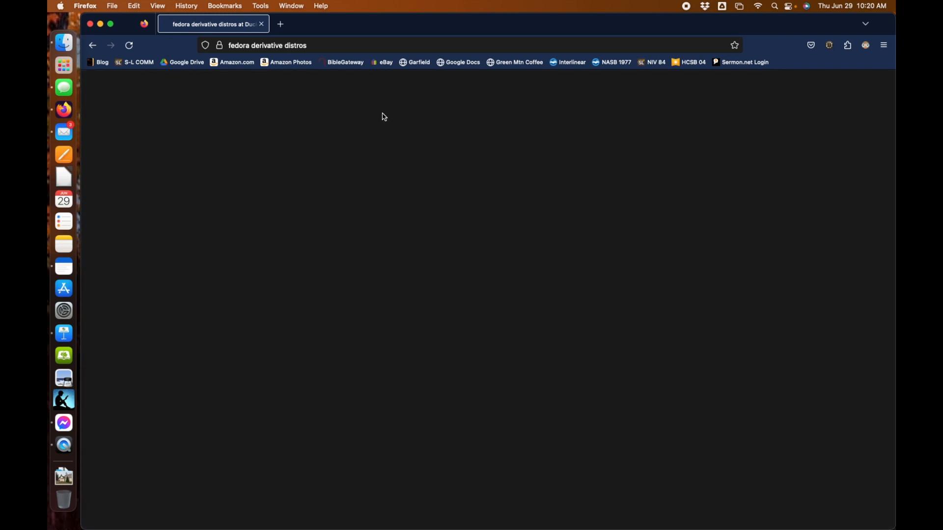
# Open the It's FOSS article on the best Fedora-based distributions and read the Fedora spins and Nobara sections
pyautogui.click(378, 160)
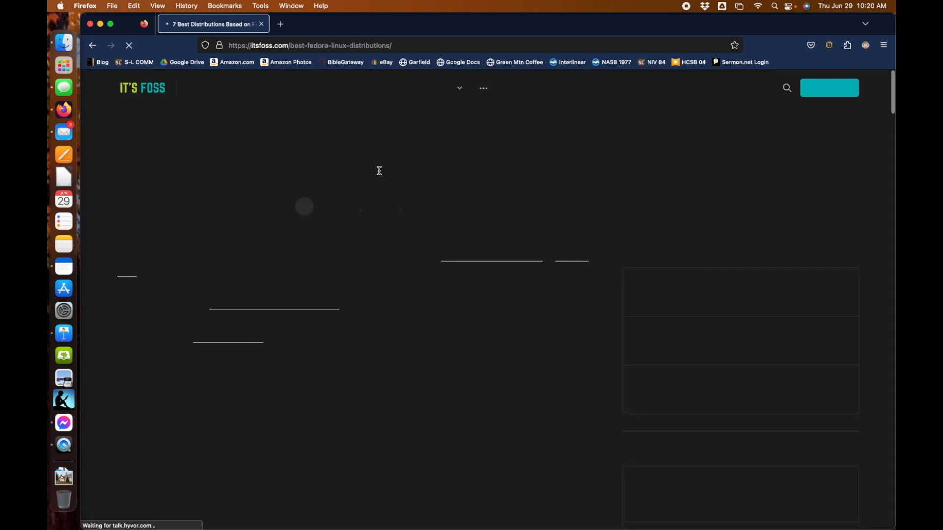
pyautogui.scroll(-3, 425, 207)
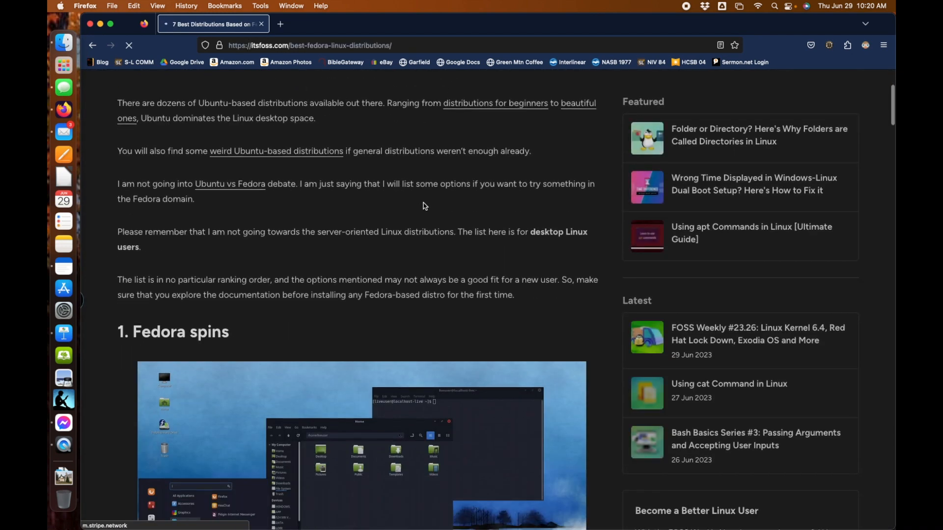
pyautogui.scroll(-11, 425, 206)
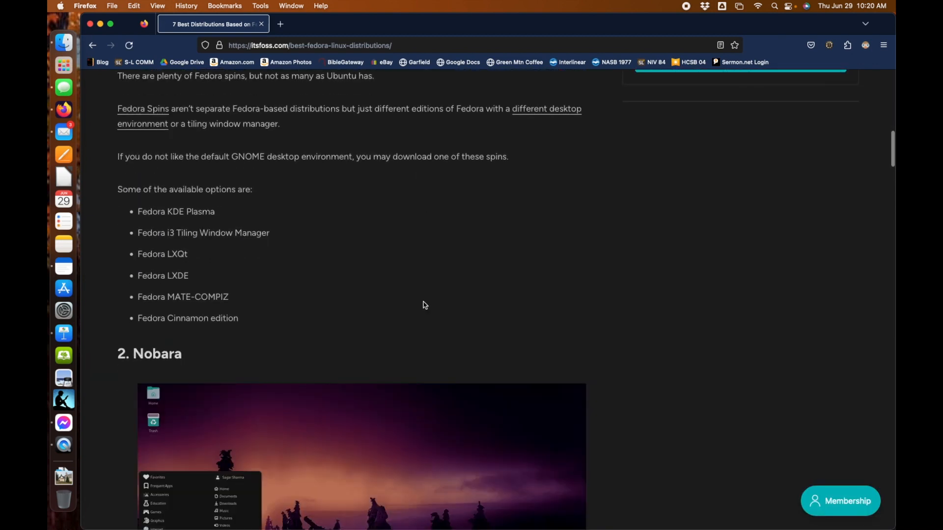
pyautogui.scroll(-6, 425, 305)
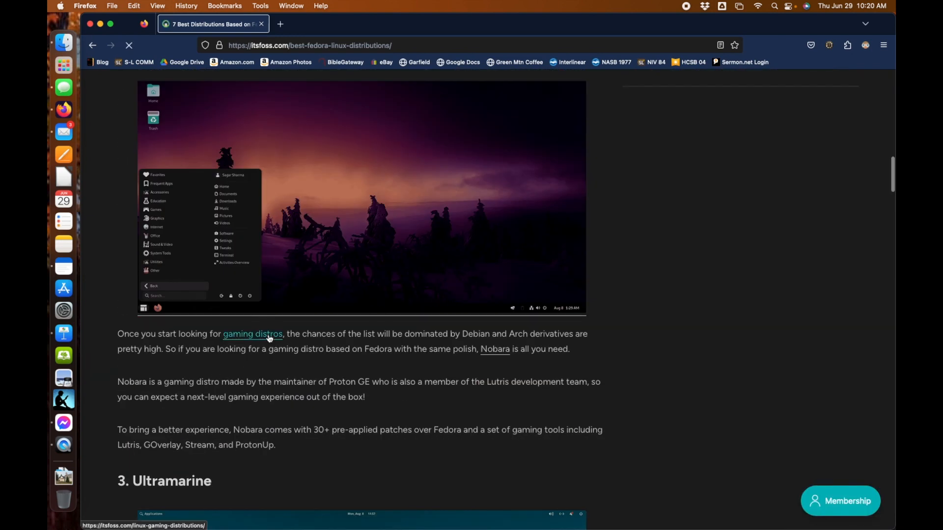
pyautogui.scroll(4, 425, 392)
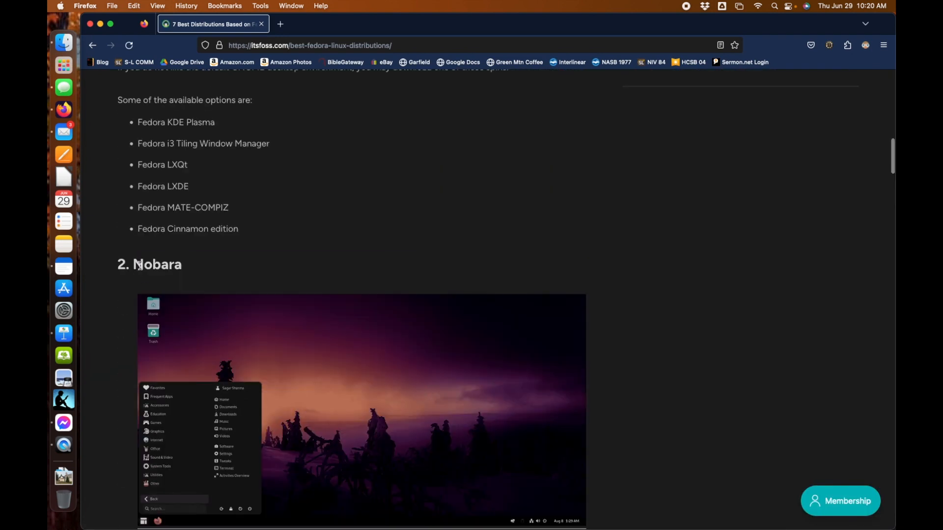
pyautogui.scroll(-5, 509, 310)
# Open the Nobara project website from the article and review its description, list of fixes and wiki page links
pyautogui.click(503, 300)
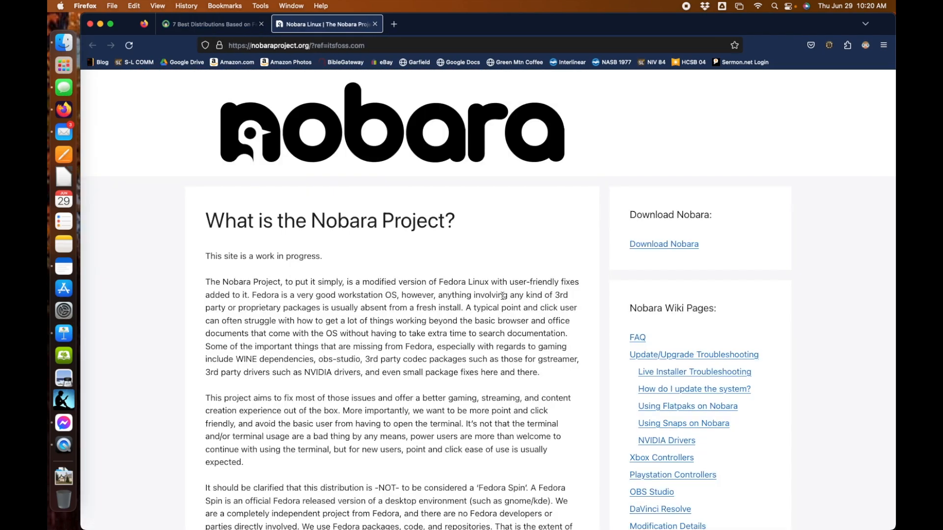
pyautogui.scroll(-6, 502, 296)
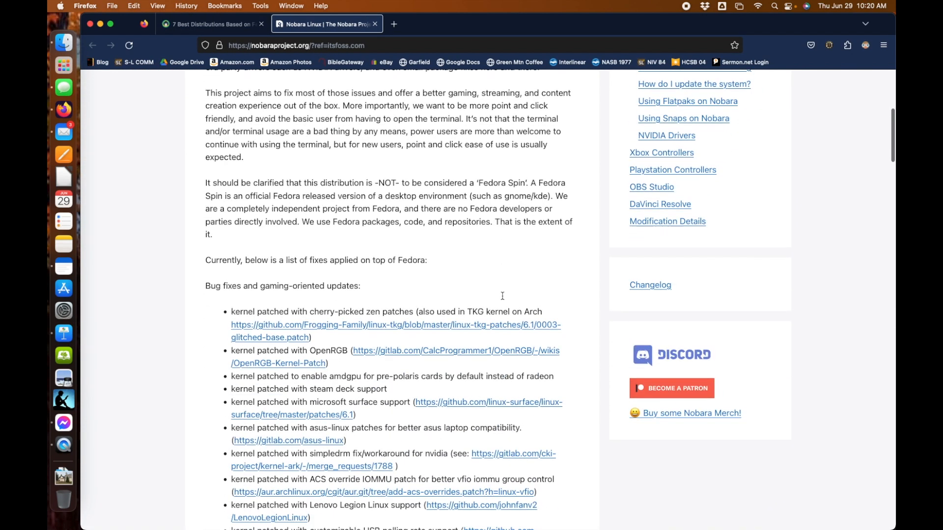
pyautogui.scroll(-12, 503, 296)
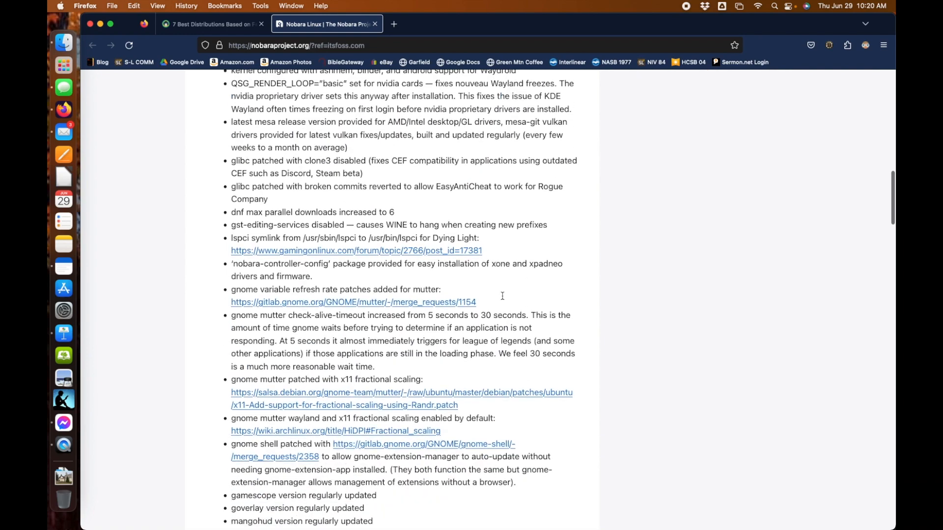
pyautogui.scroll(17, 709, 345)
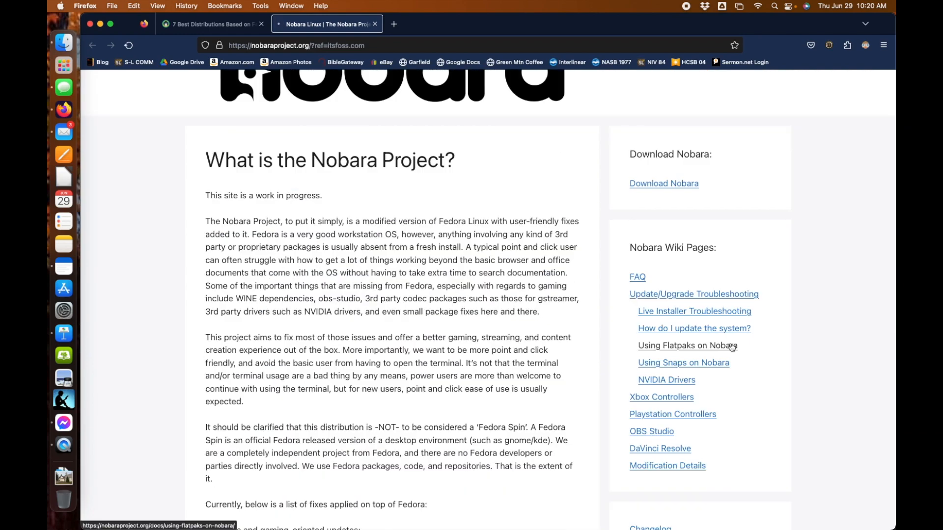
# Return to the It's FOSS article and read the section about Ultramarine
pyautogui.click(220, 22)
pyautogui.scroll(-6, 312, 422)
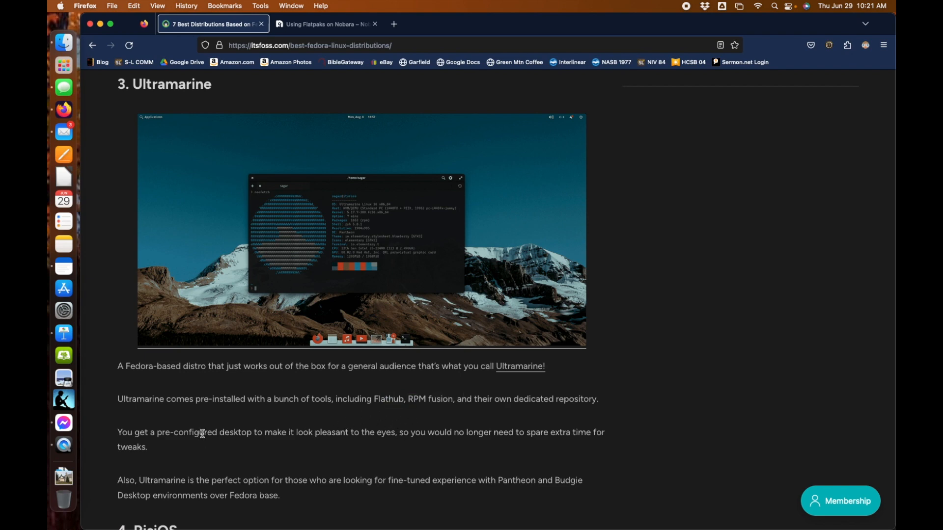
pyautogui.moveTo(273, 429); pyautogui.dragTo(343, 436)
pyautogui.scroll(-1, 342, 436)
pyautogui.scroll(5, 339, 435)
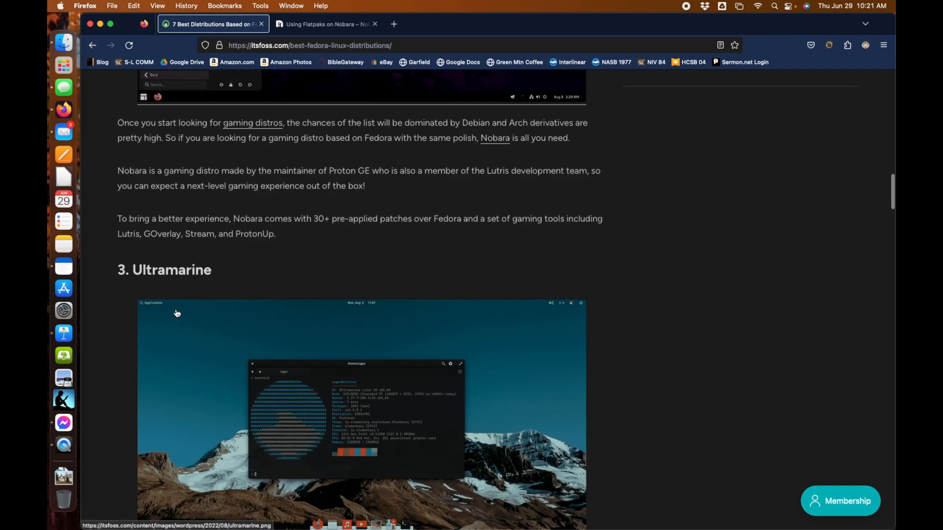
pyautogui.scroll(-3, 172, 276)
# Open the Ultramarine Linux website from the article and read its home page overview
pyautogui.click(520, 422)
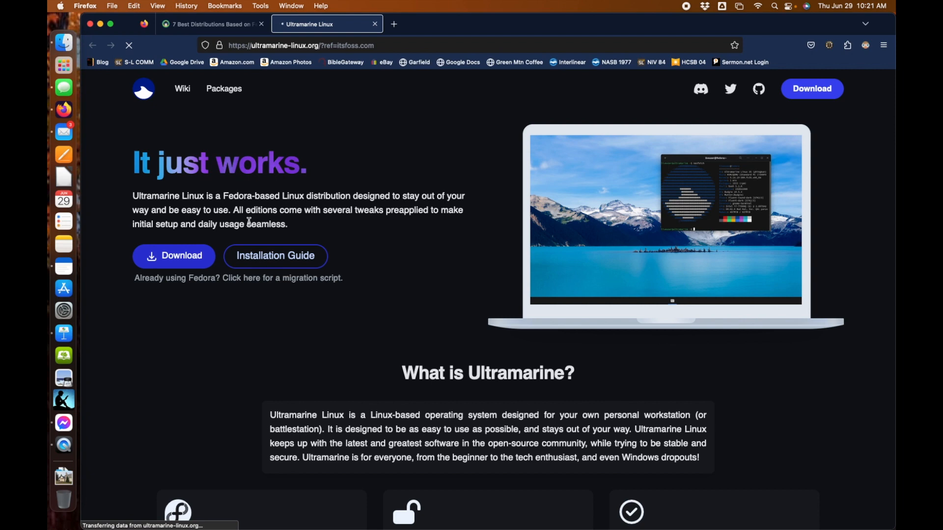
pyautogui.scroll(-5, 391, 256)
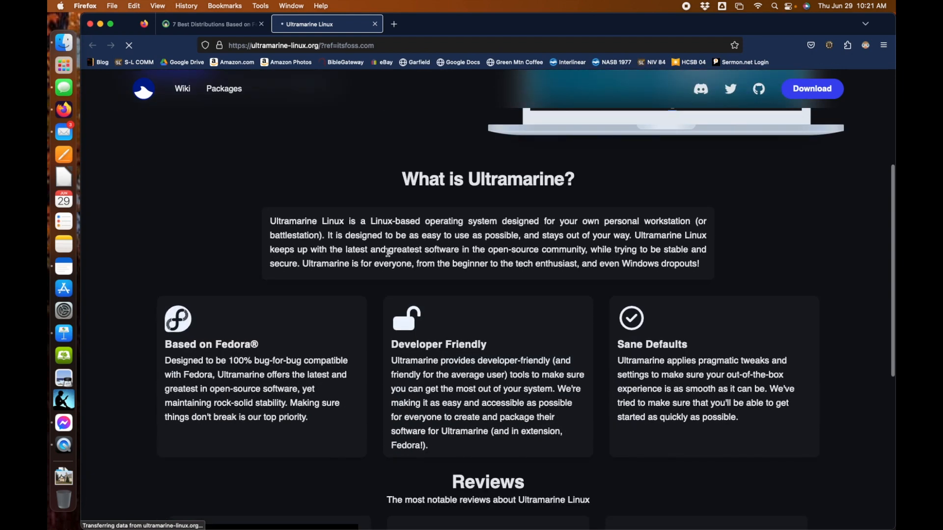
pyautogui.scroll(-3, 385, 252)
pyautogui.scroll(8, 344, 265)
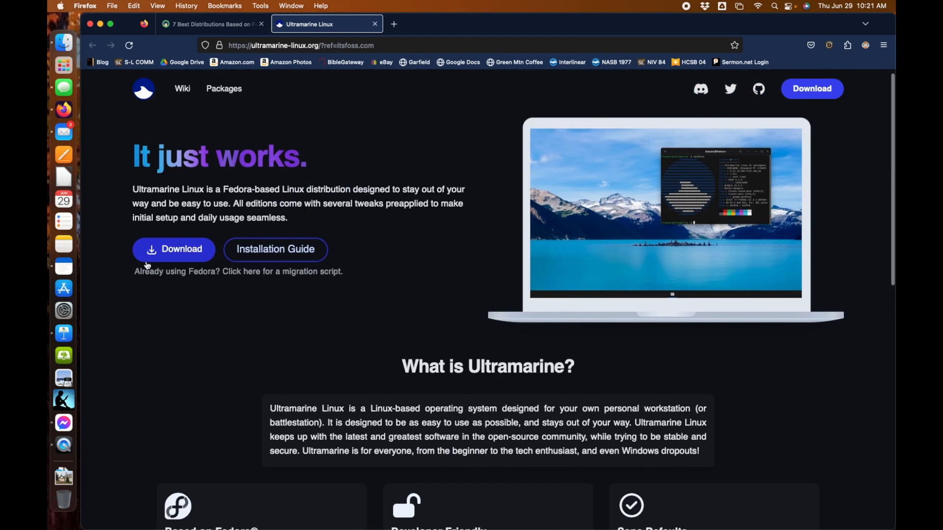
# Open the Ultramarine download page and compare the Flagship, GNOME, Pantheon and KDE Plasma editions
pyautogui.click(147, 250)
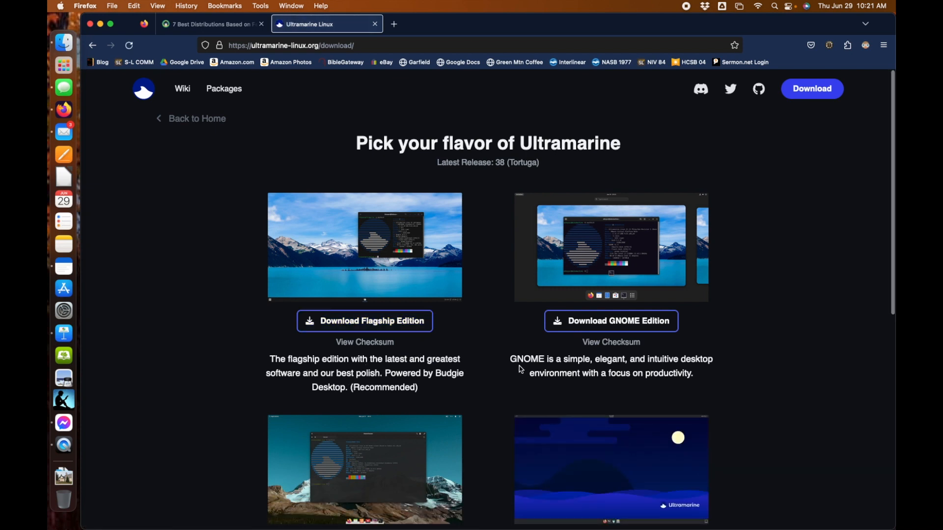
pyautogui.scroll(-3, 484, 406)
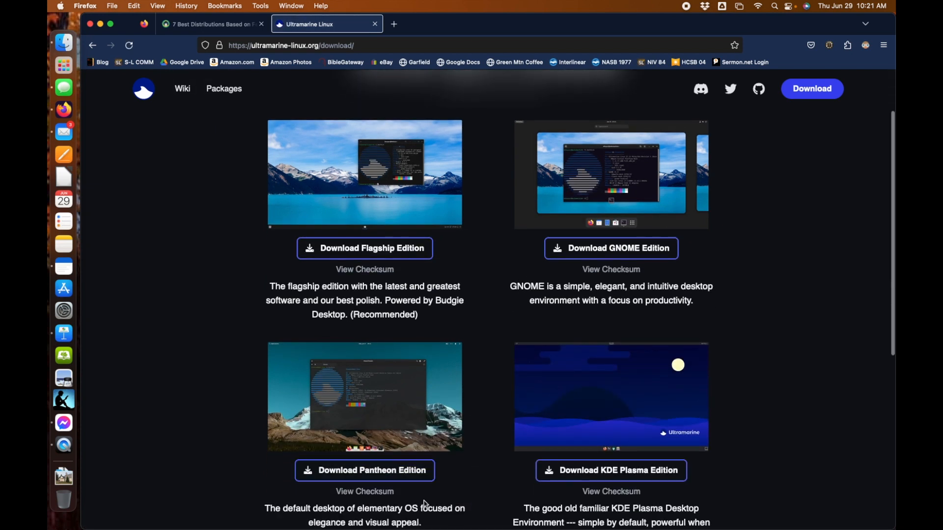
pyautogui.scroll(-2, 425, 504)
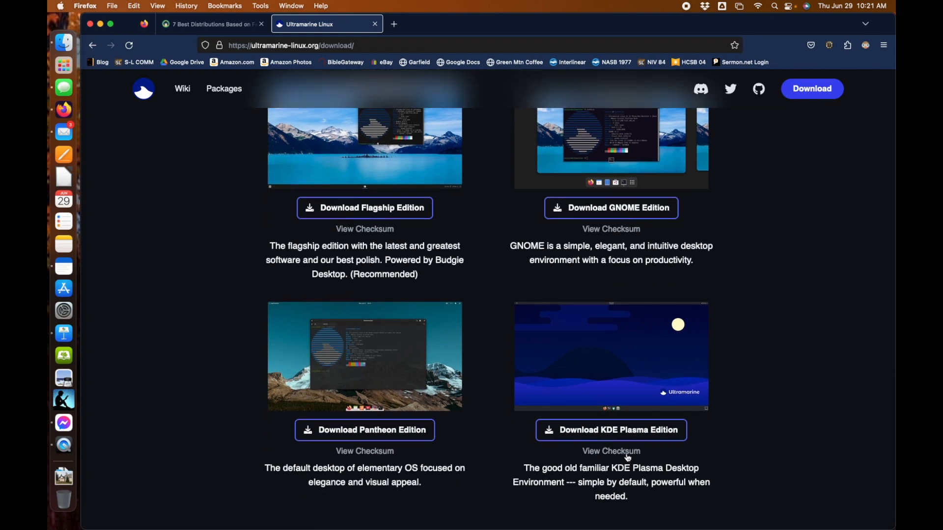
pyautogui.scroll(-6, 613, 412)
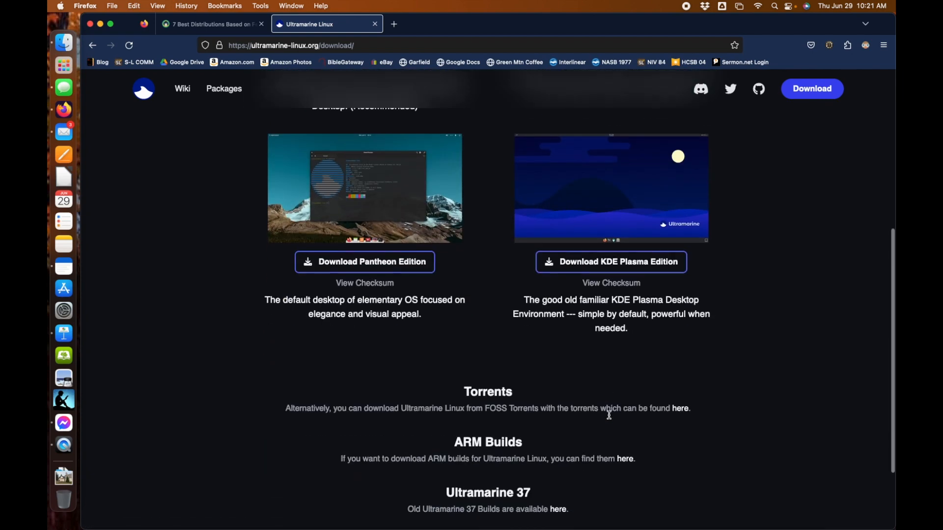
pyautogui.scroll(9, 611, 417)
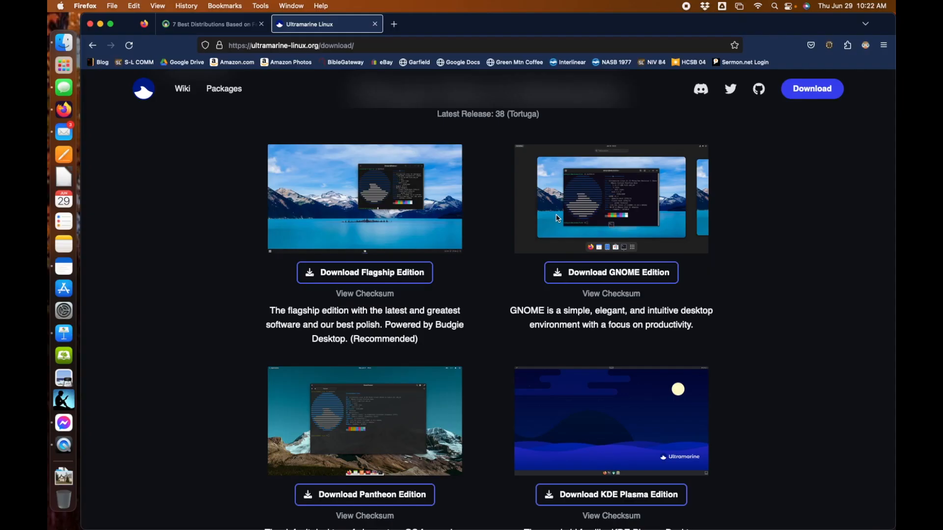
pyautogui.scroll(-3, 558, 218)
pyautogui.scroll(5, 395, 374)
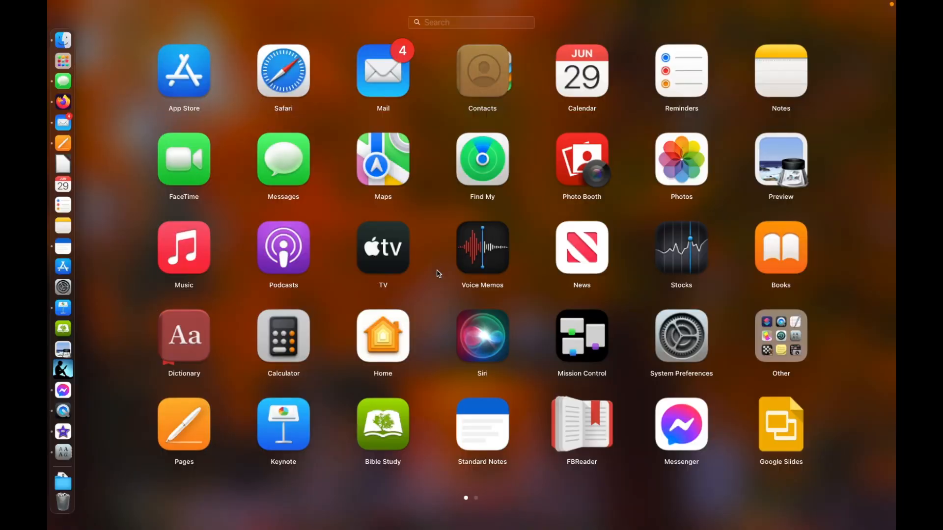
# Launch balenaEtcher, load the image file for flashing and choose Generic Flash Disk Media as the target drive
pyautogui.press('Return')
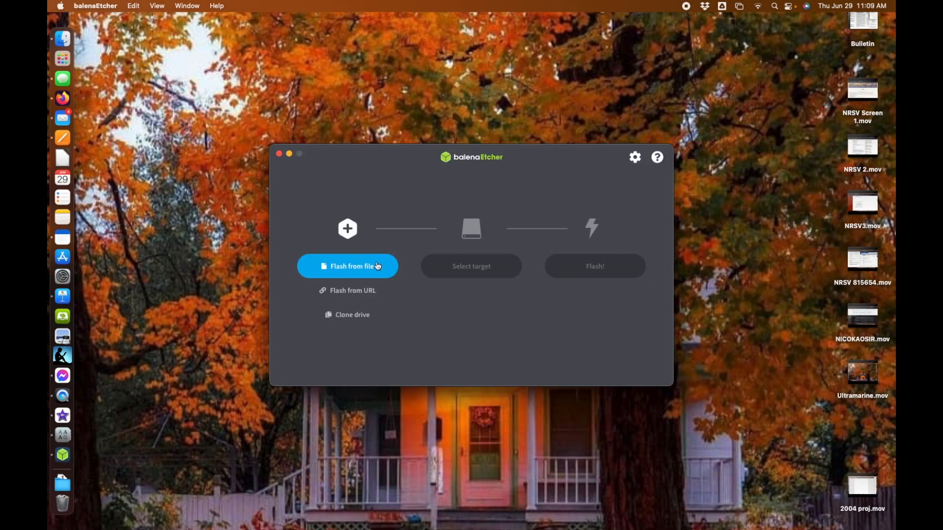
pyautogui.click(378, 266)
pyautogui.press('Return')
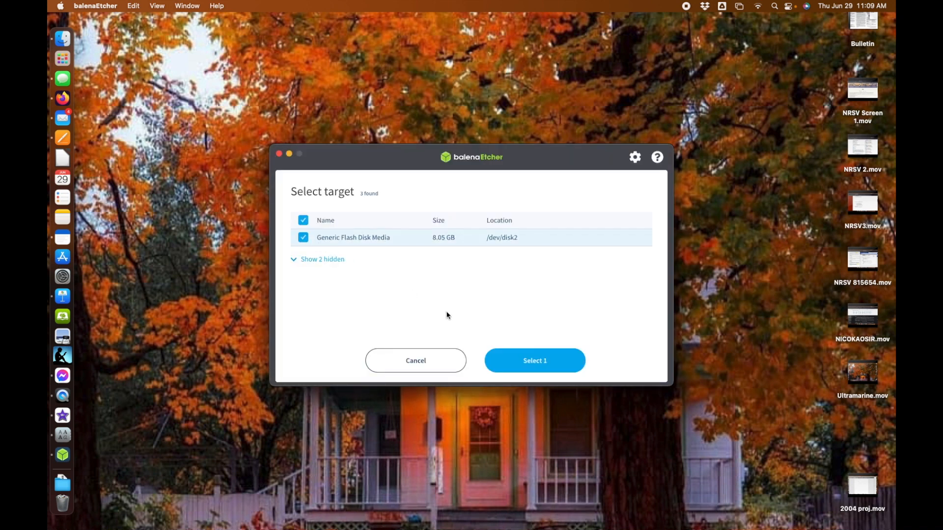
pyautogui.click(533, 354)
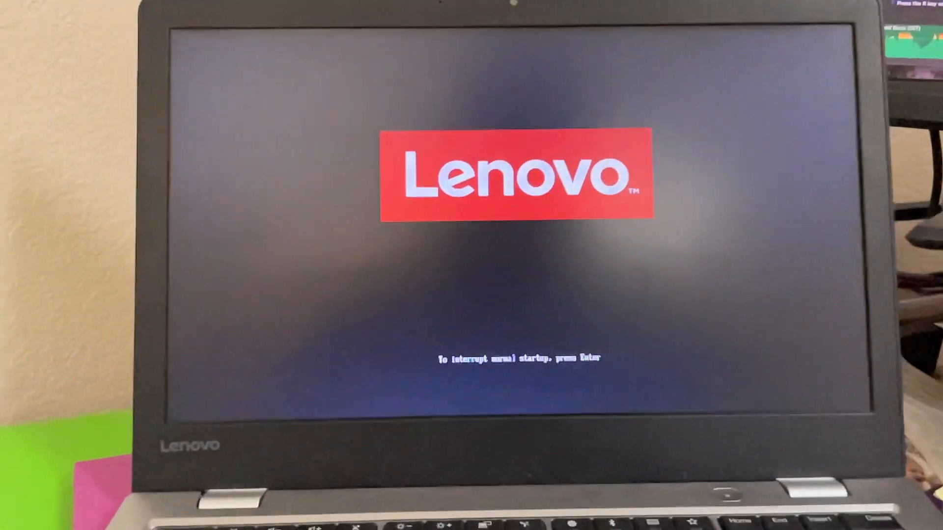
pyautogui.press('Return')
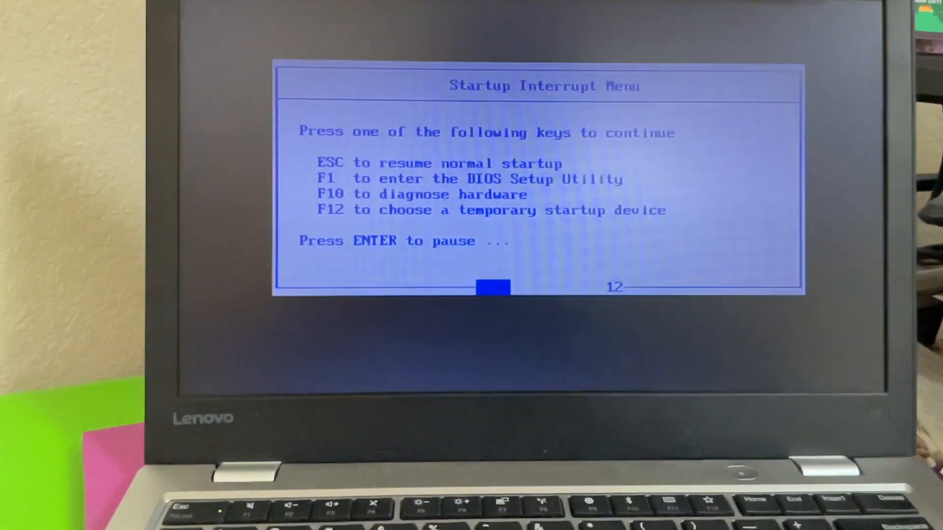
pyautogui.press('F12')
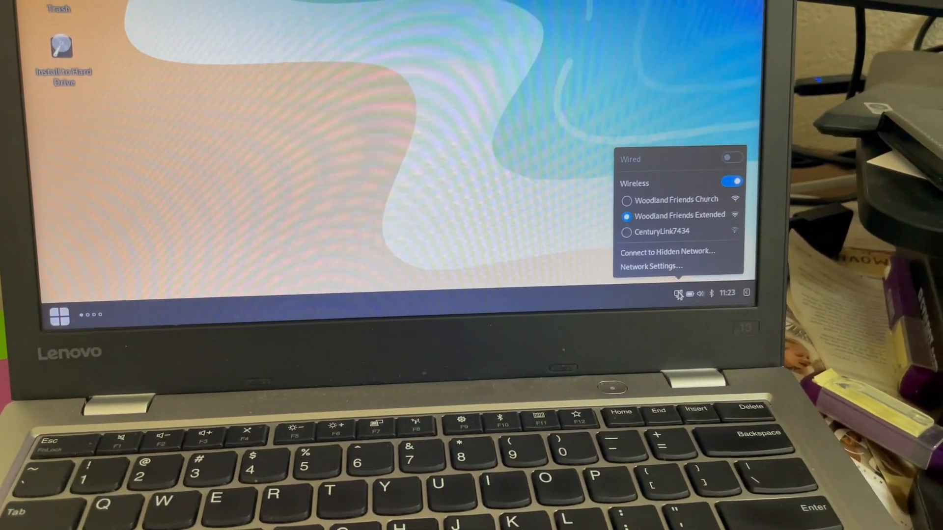
pyautogui.click(602, 199)
pyautogui.click(104, 297)
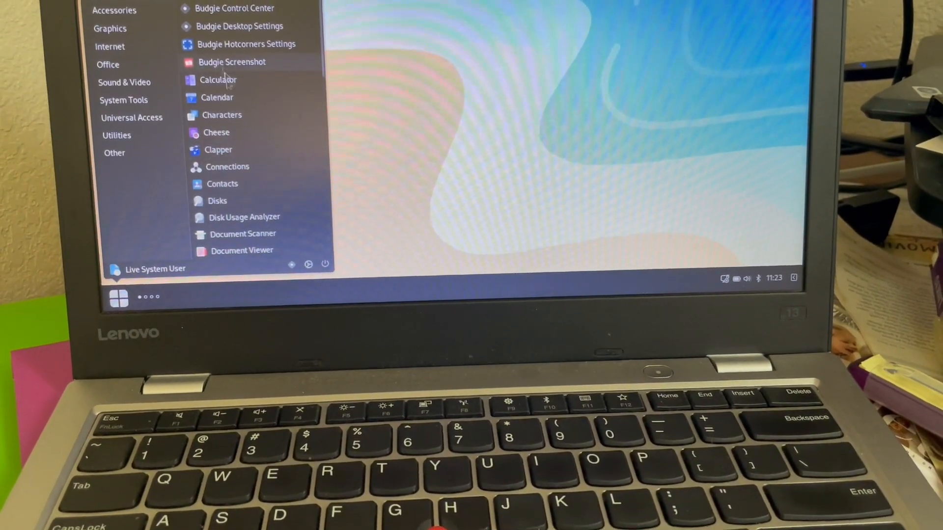
pyautogui.click(211, 132)
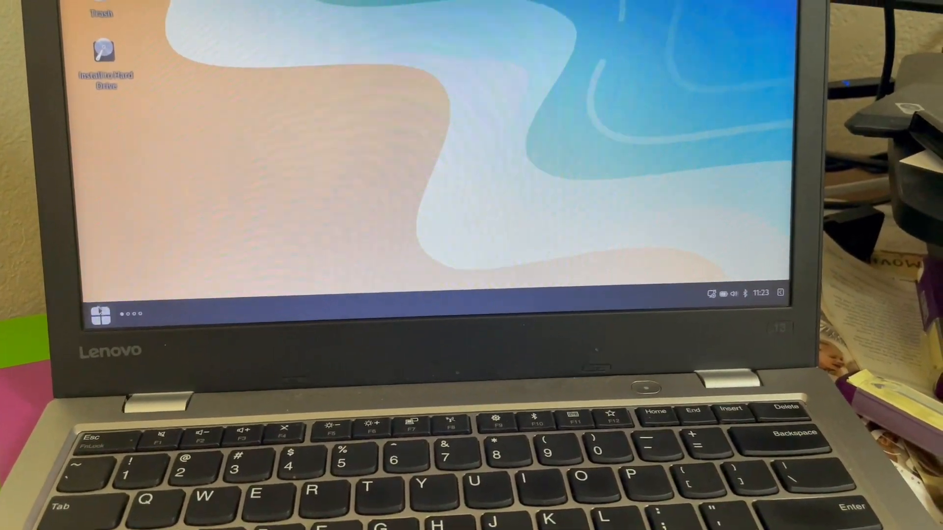
pyautogui.press('super')
pyautogui.click(196, 188)
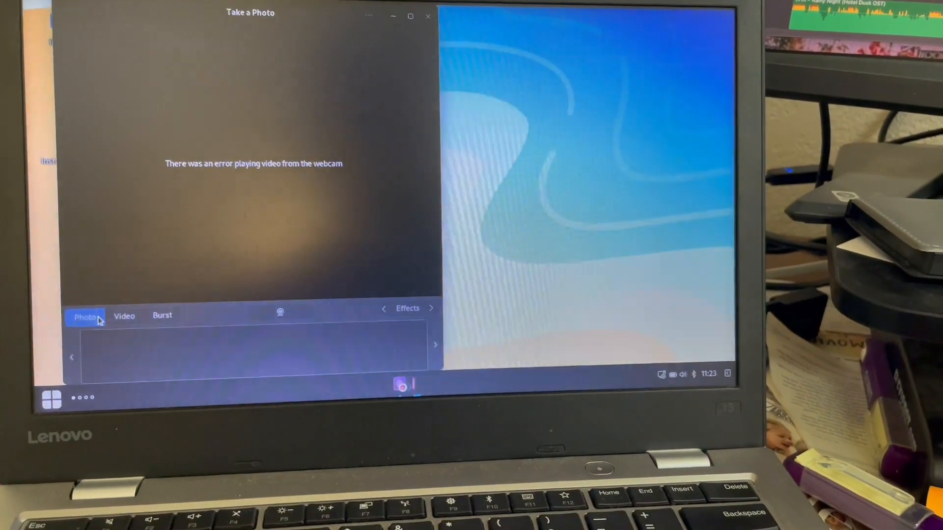
pyautogui.click(67, 427)
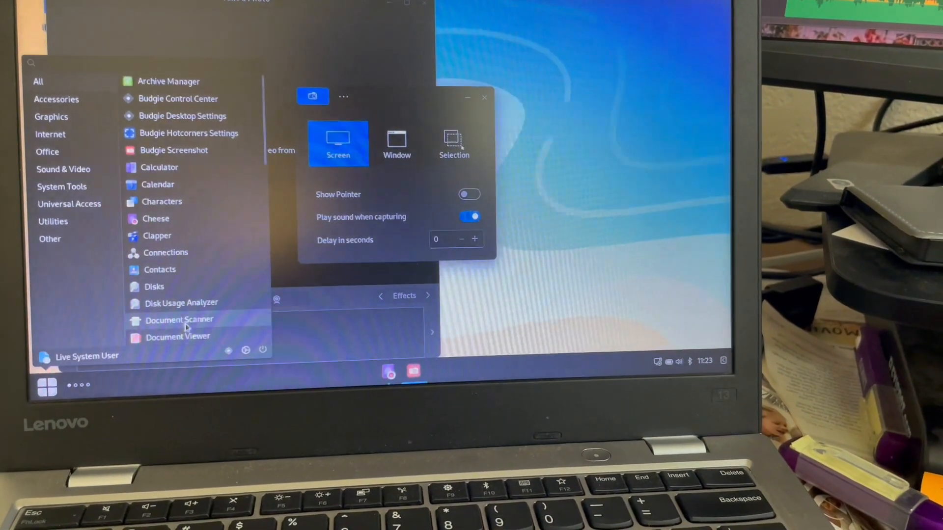
pyautogui.click(189, 339)
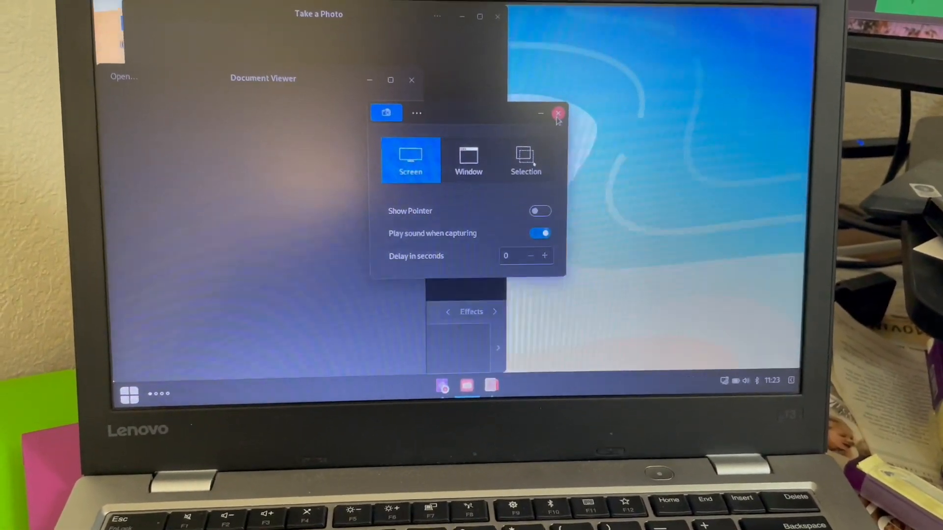
pyautogui.click(549, 105)
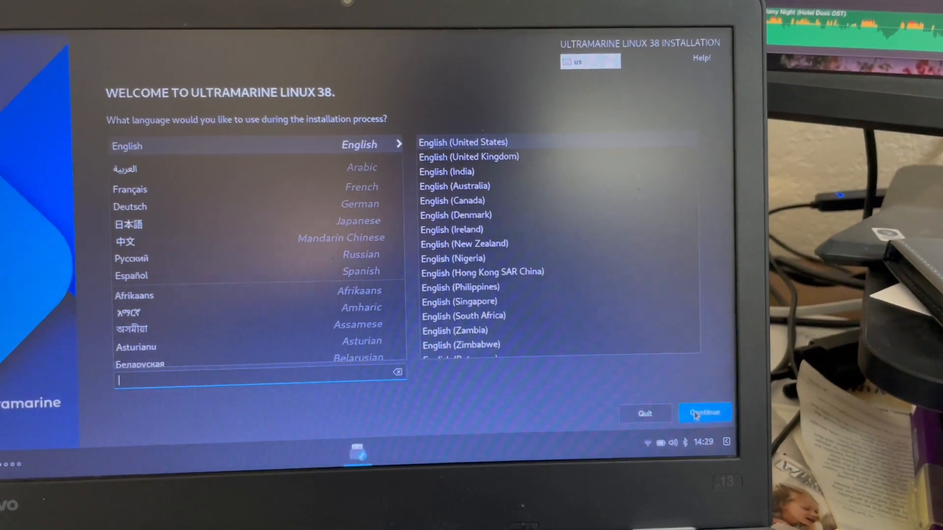
pyautogui.click(702, 420)
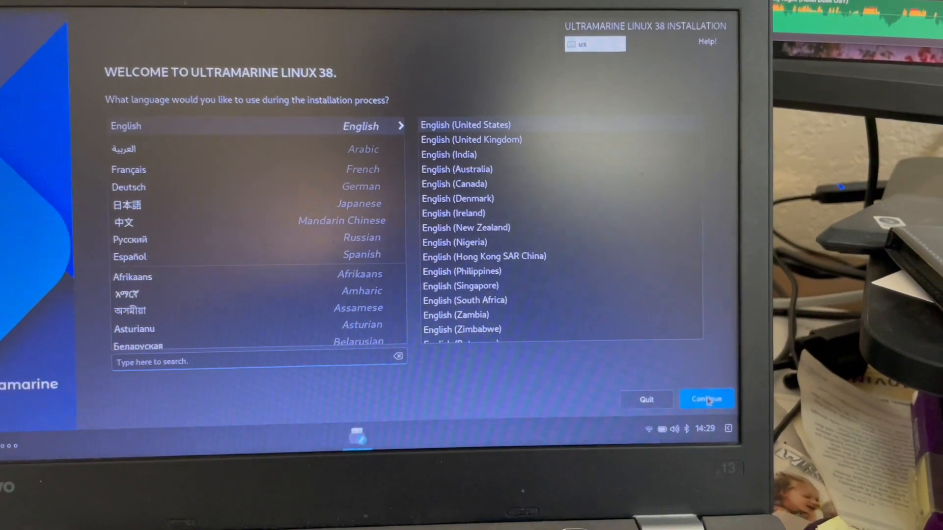
pyautogui.click(707, 405)
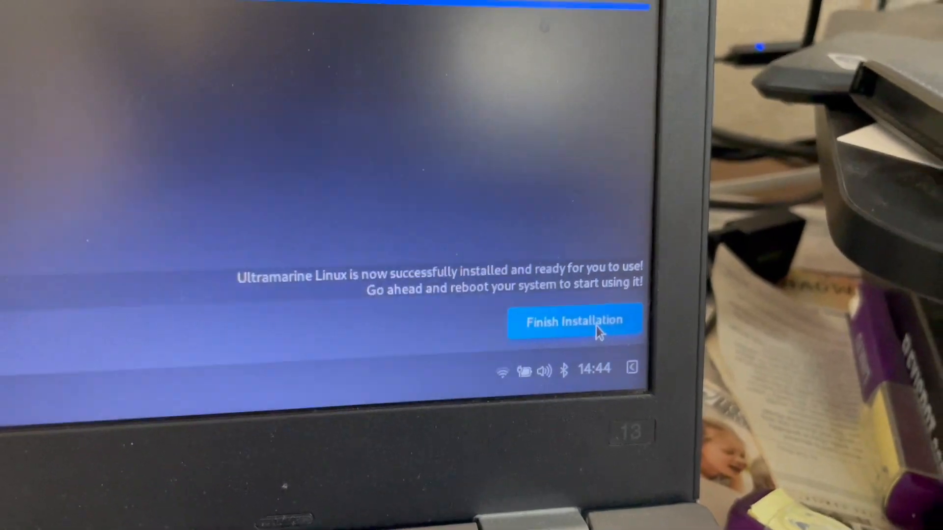
pyautogui.click(606, 313)
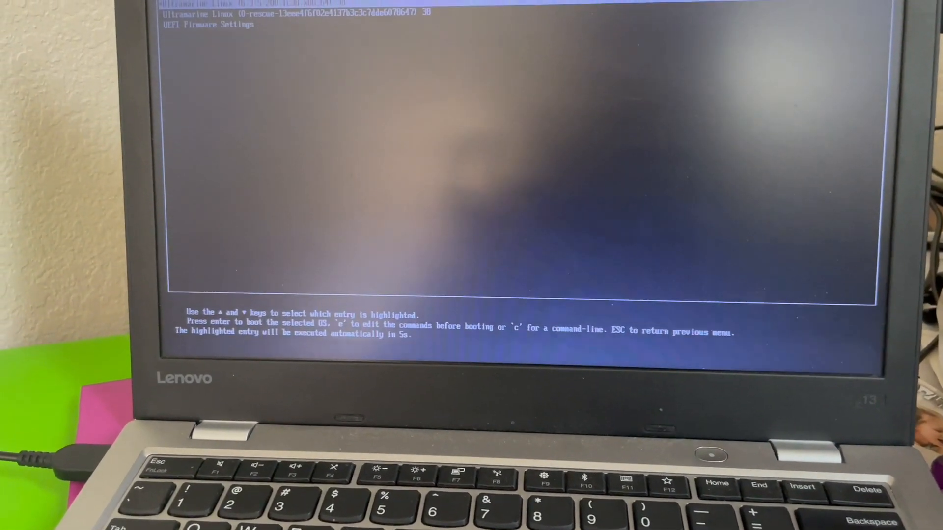
pyautogui.press('Return')
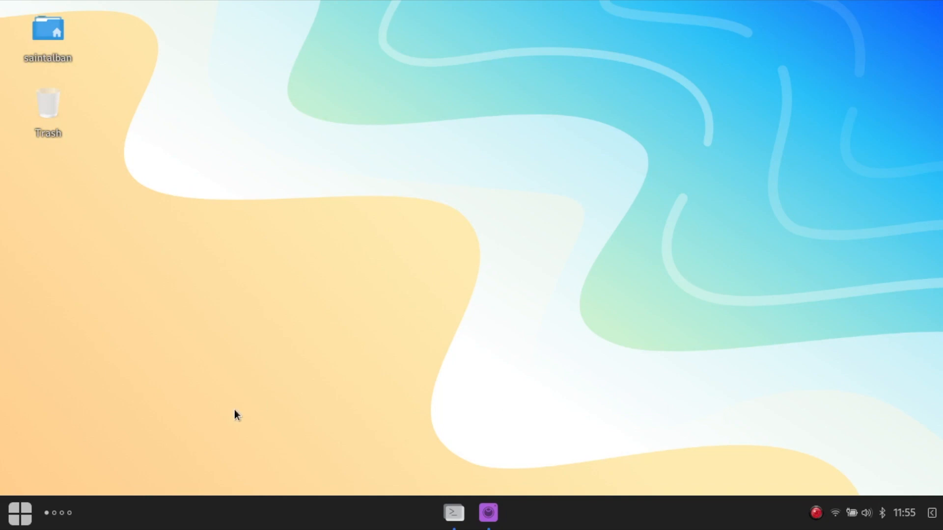
# Search the application menu for the pointer settings and open Mouse & Touchpad
pyautogui.press('super')
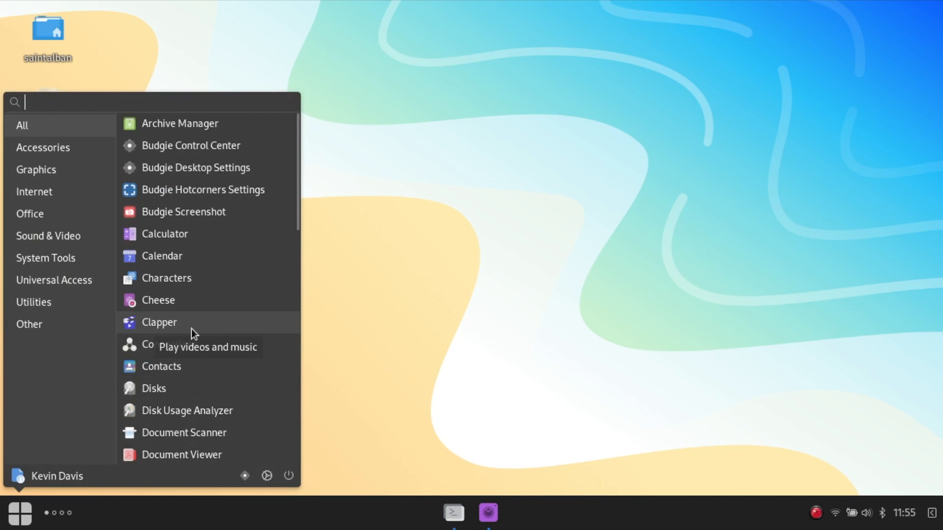
pyautogui.write('key')
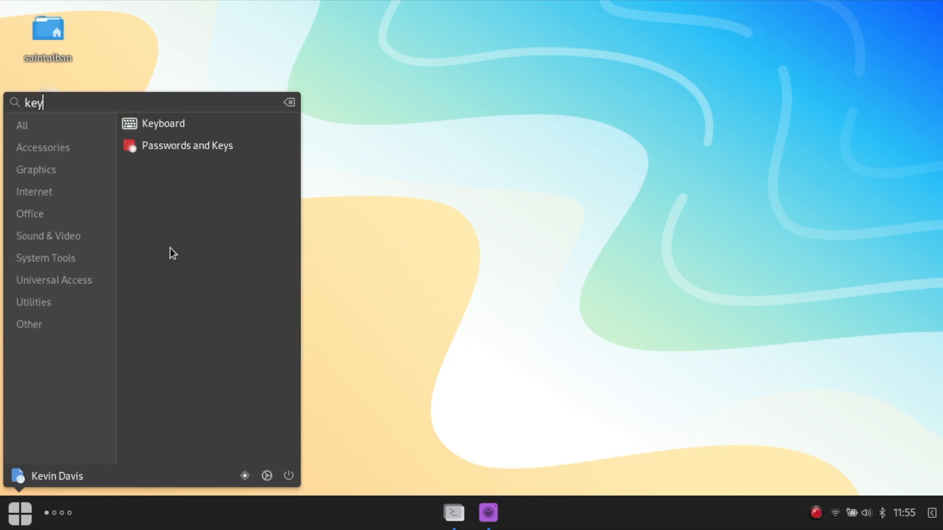
pyautogui.press('BackSpace')
pyautogui.press('BackSpace')
pyautogui.press('BackSpace')
pyautogui.write('tra')
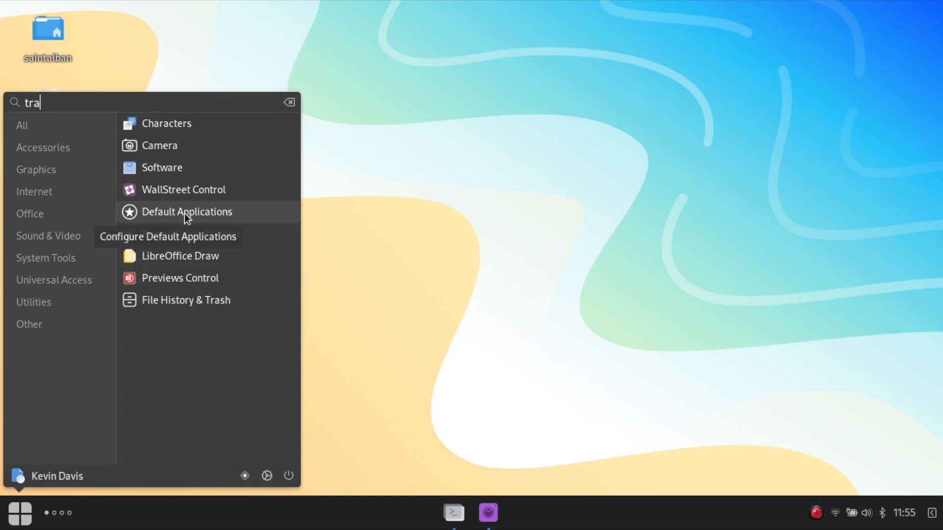
pyautogui.write('ck')
pyautogui.press('BackSpace')
pyautogui.press('BackSpace')
pyautogui.write('mou')
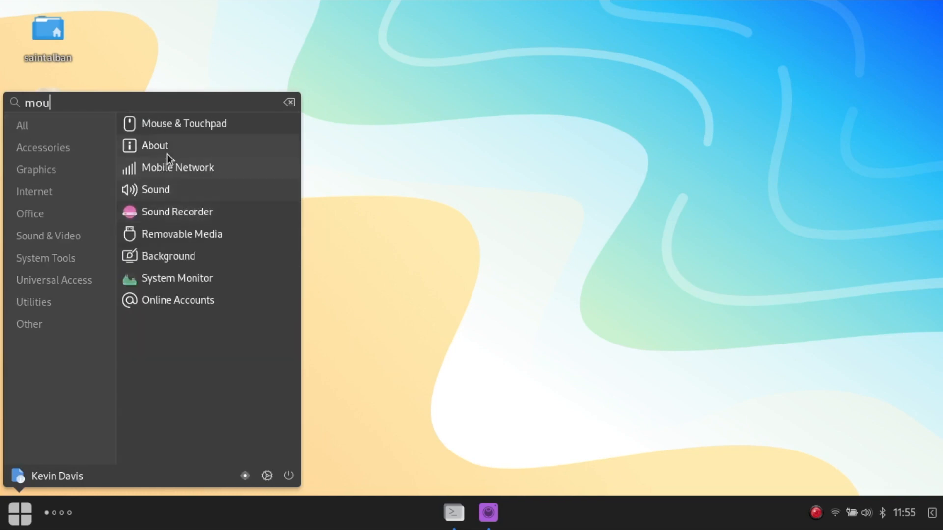
pyautogui.click(190, 127)
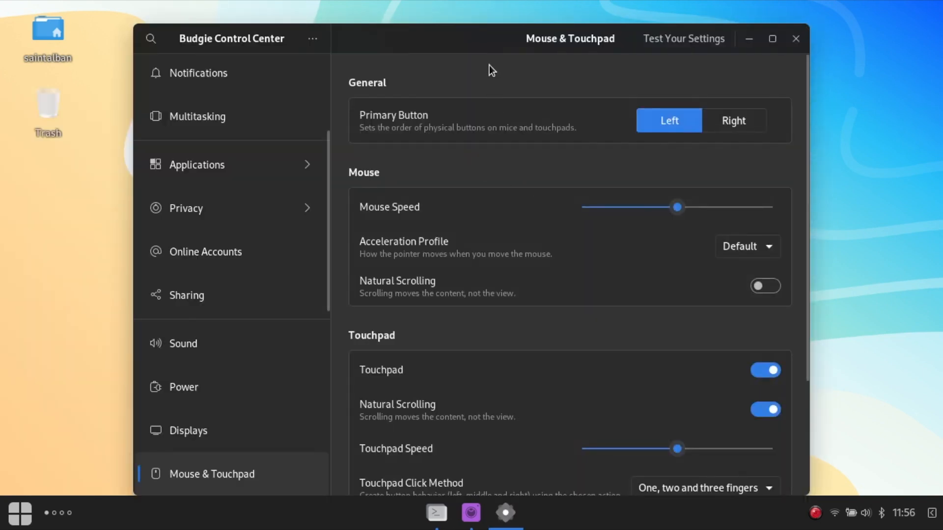
# Raise the touchpad speed slightly, turn on Tap to Click and review the remaining touchpad options
pyautogui.moveTo(473, 32); pyautogui.dragTo(472, 16)
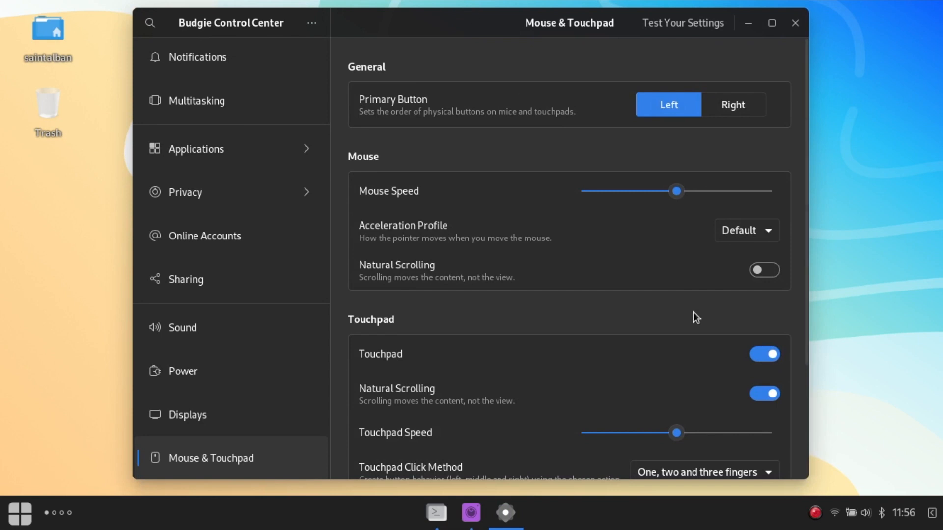
pyautogui.scroll(-2, 660, 375)
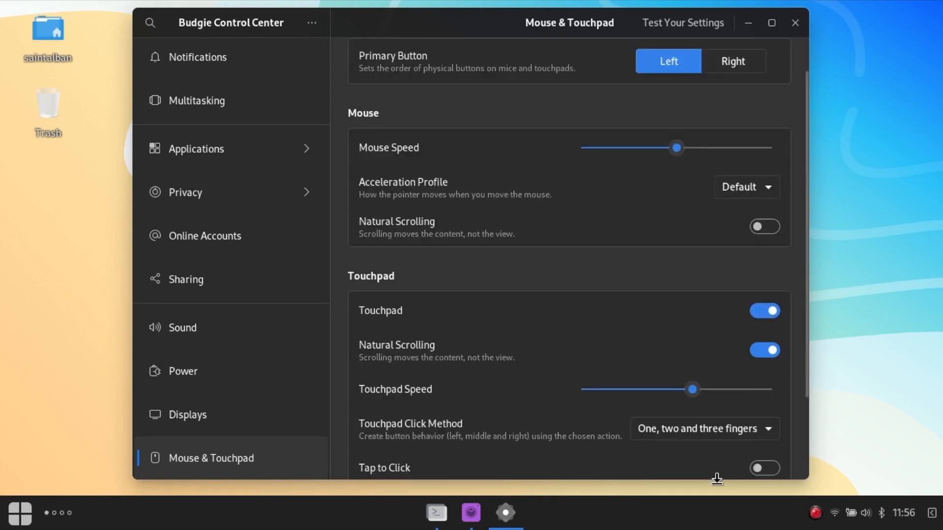
pyautogui.click(764, 468)
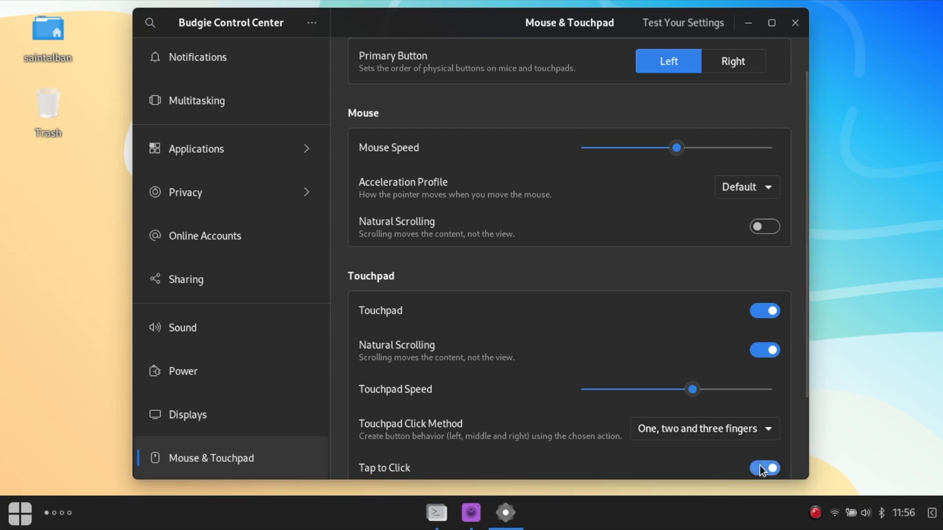
pyautogui.scroll(-4, 760, 465)
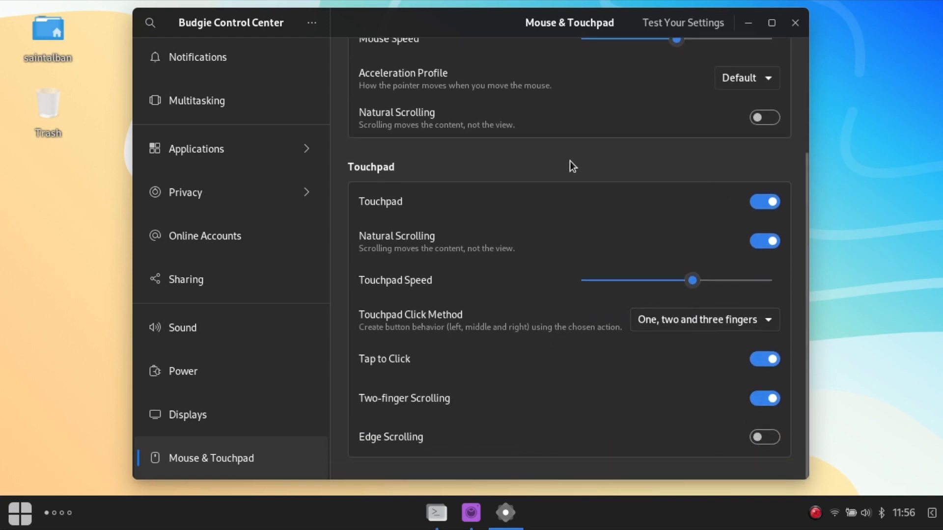
pyautogui.scroll(5, 570, 161)
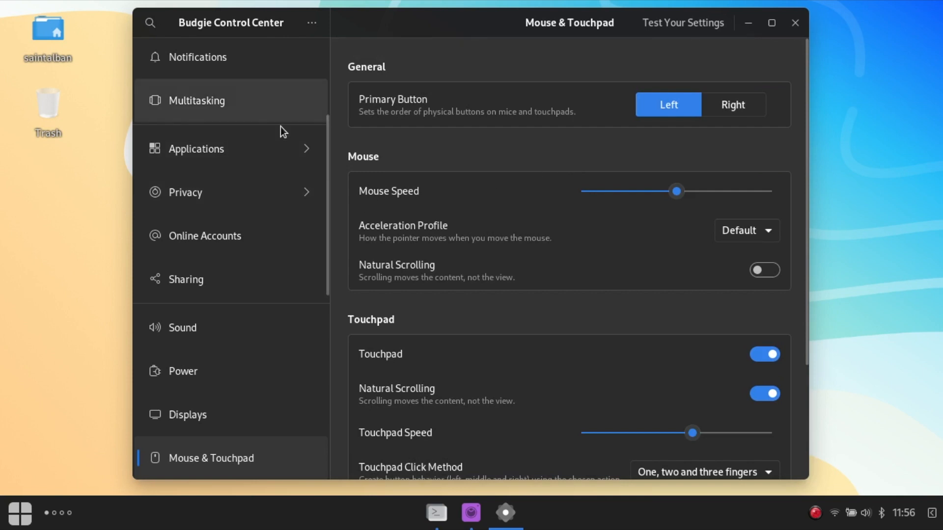
# Open the Keyboard settings in the control center
pyautogui.scroll(-10, 255, 283)
pyautogui.scroll(1, 255, 283)
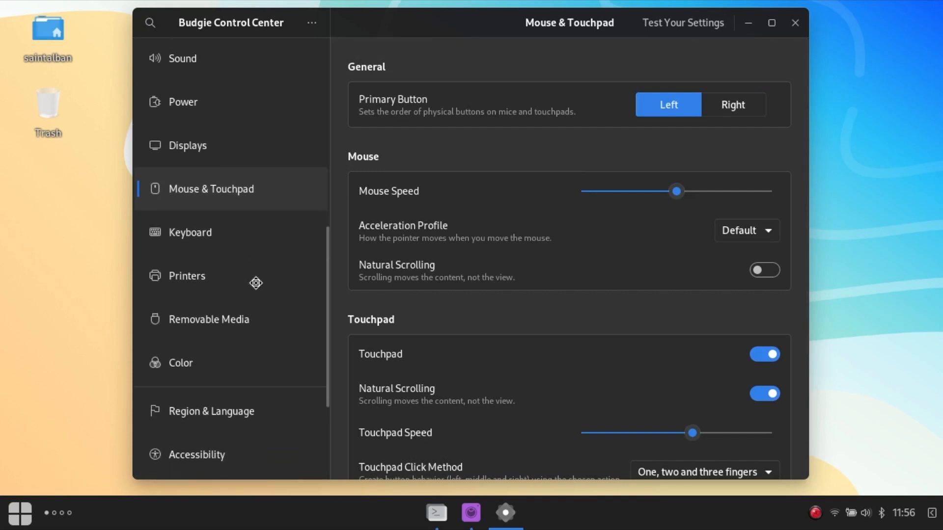
pyautogui.click(200, 225)
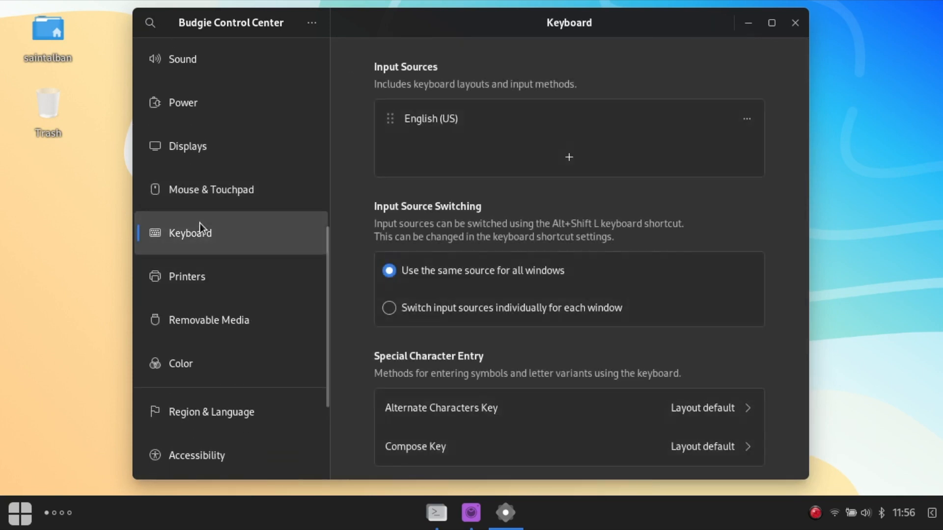
# Check the terminal application's name and version in its About information, and minimize the terminal again
pyautogui.click(439, 512)
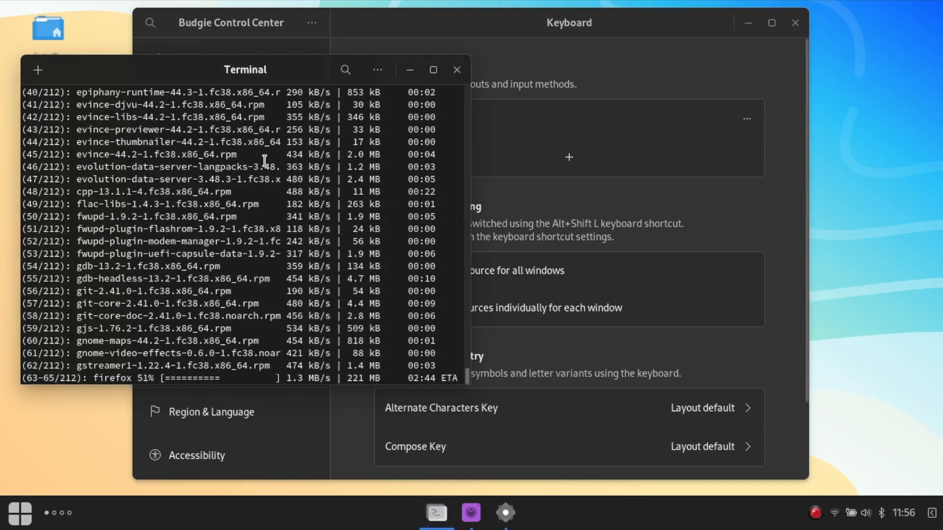
pyautogui.click(379, 67)
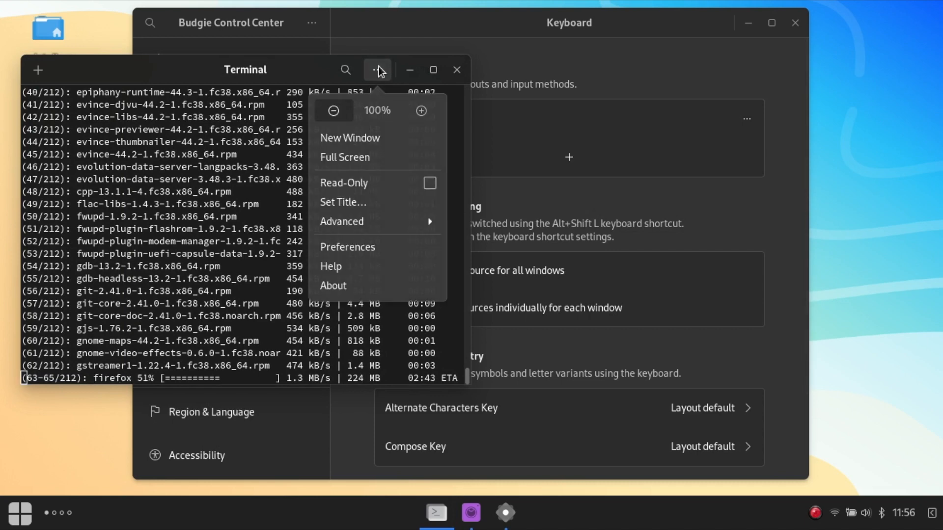
pyautogui.click(334, 286)
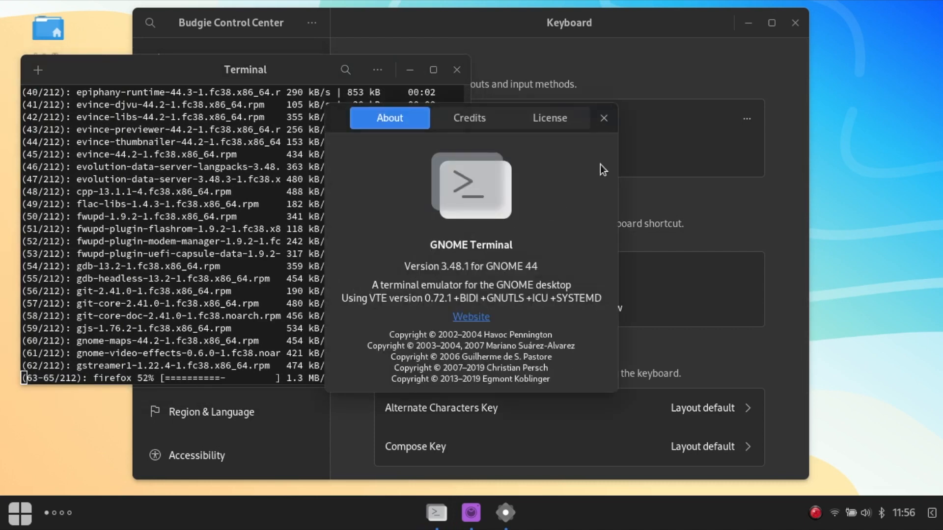
pyautogui.click(605, 116)
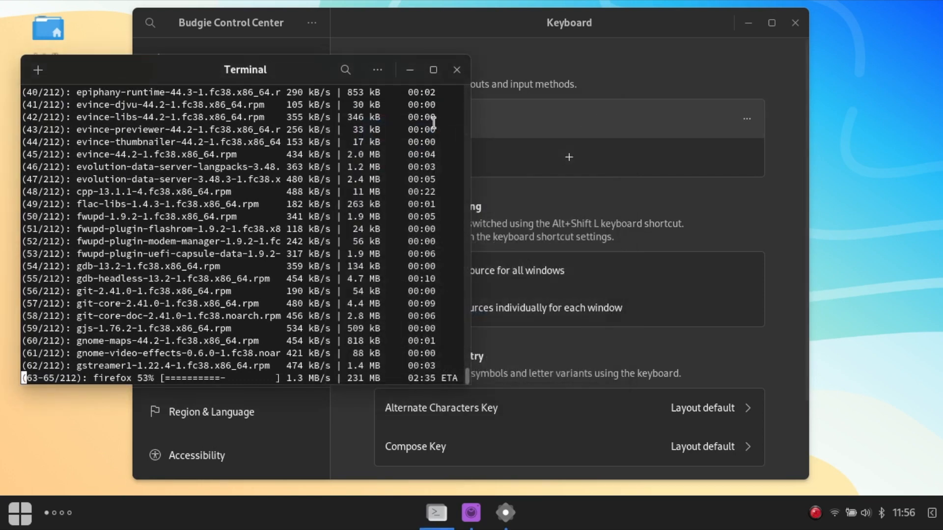
pyautogui.click(409, 70)
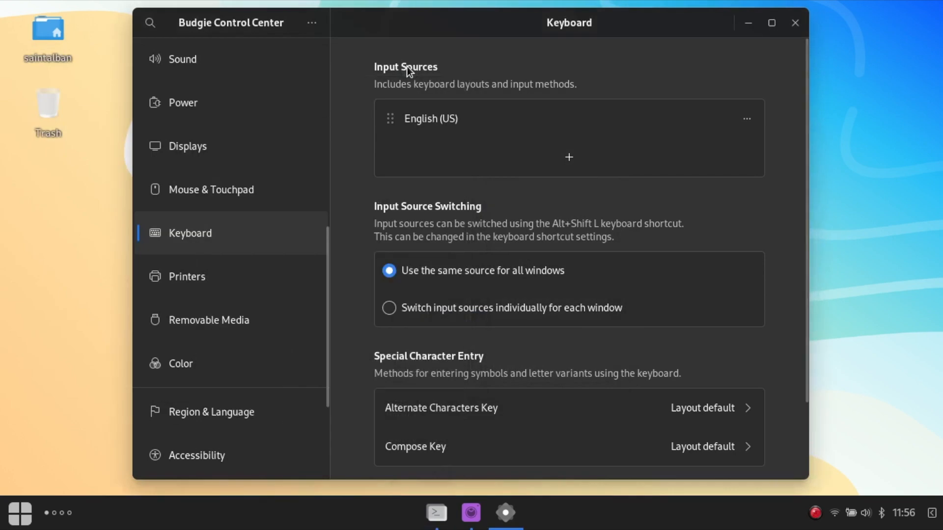
# Open the list of customizable keyboard shortcuts, search it for "term" and clear the search
pyautogui.scroll(-3, 541, 229)
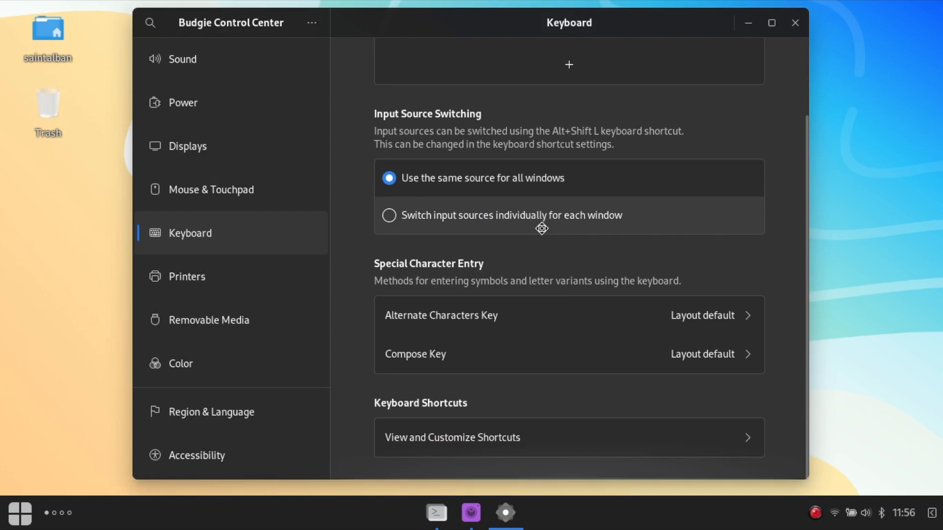
pyautogui.click(557, 432)
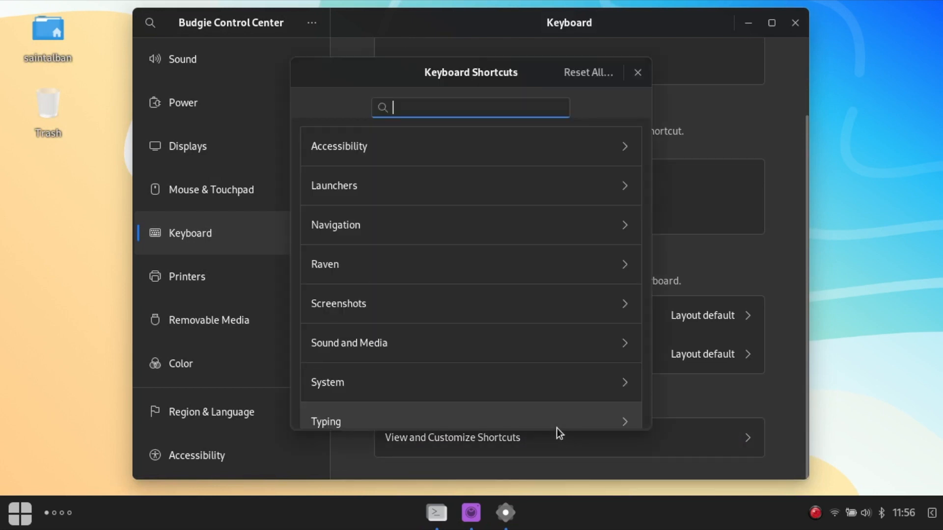
pyautogui.write('tet')
pyautogui.press('BackSpace')
pyautogui.write('rm')
pyautogui.press('BackSpace')
pyautogui.press('BackSpace')
pyautogui.press('BackSpace')
pyautogui.press('BackSpace')
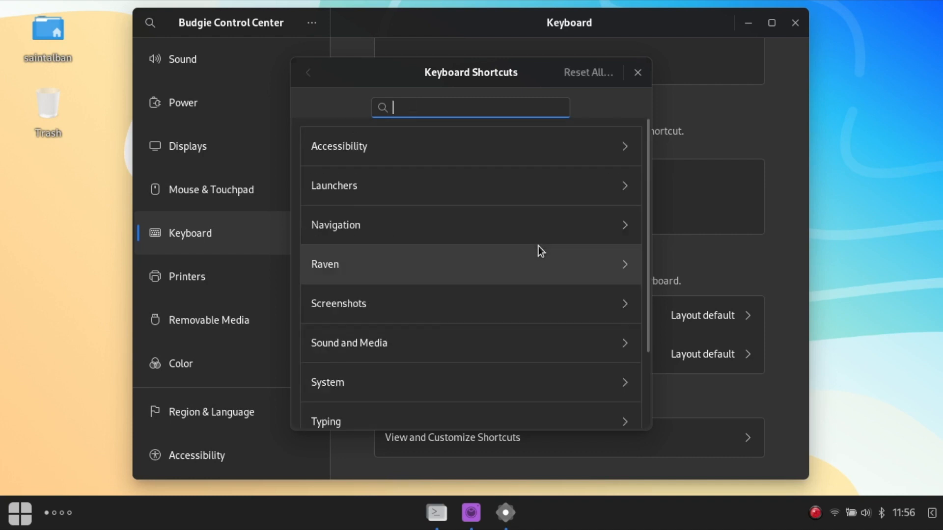
# Start a new custom keyboard shortcut named Terminal with the command gnome-terminal
pyautogui.scroll(-3, 538, 246)
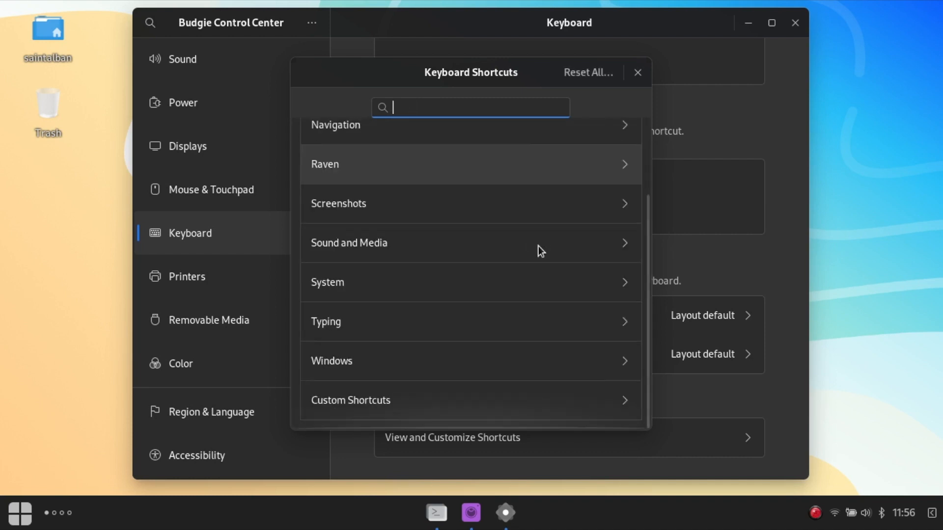
pyautogui.click(466, 394)
pyautogui.click(487, 337)
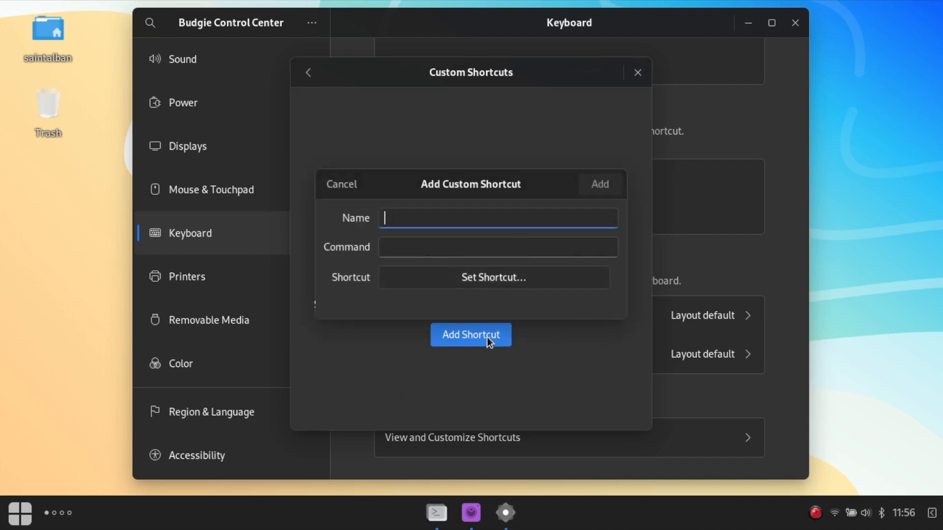
pyautogui.write('Terminal')
pyautogui.press('Tab')
pyautogui.write('gnome-terminal')
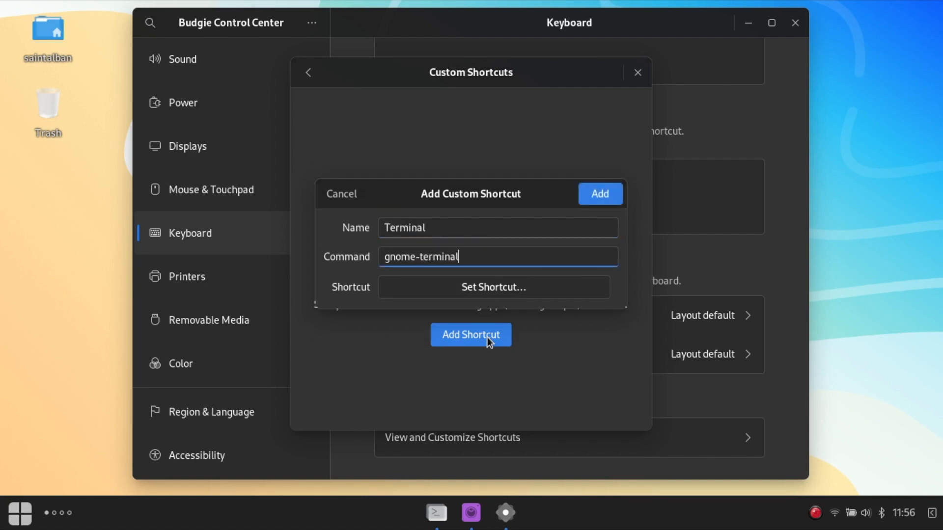
# Assign Ctrl+Alt+T as the key combination for the Terminal shortcut and add it to the custom shortcuts
pyautogui.press('Tab')
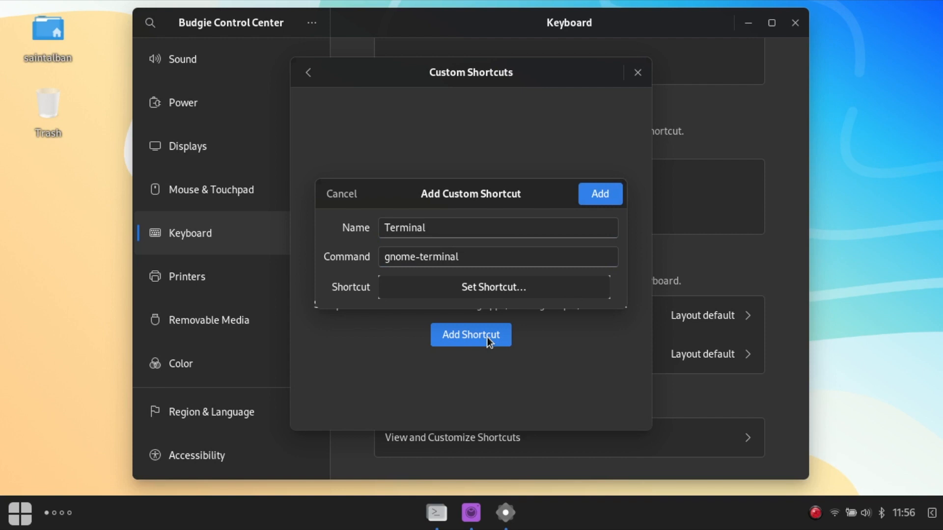
pyautogui.click(509, 288)
pyautogui.hotkey('ctrl', 'alt', 't')
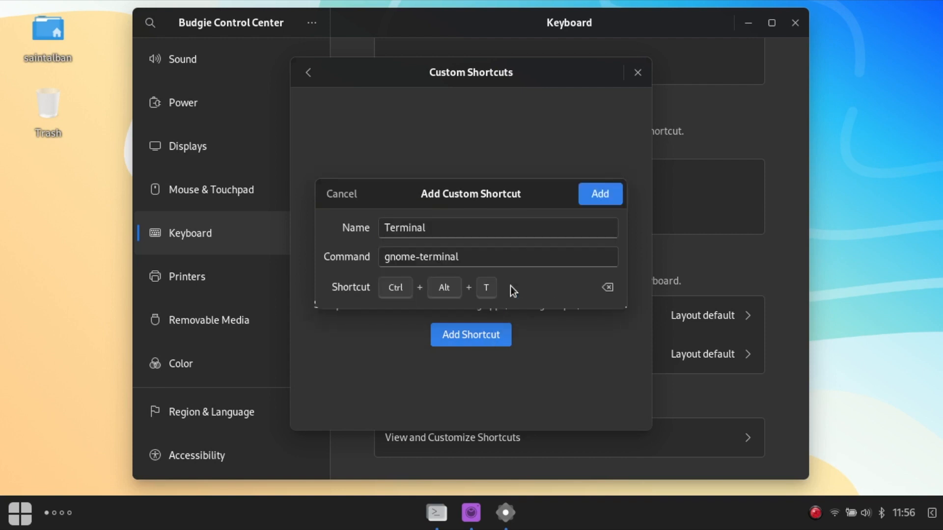
pyautogui.click(608, 196)
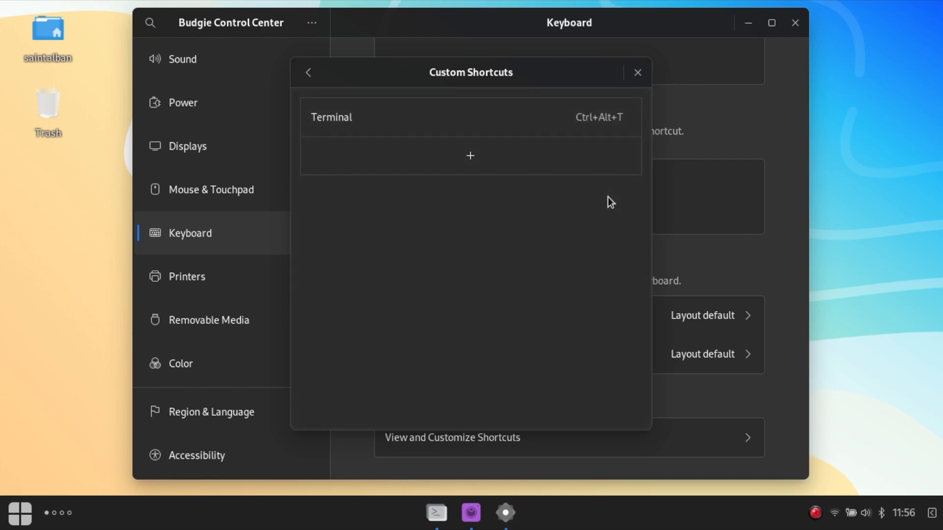
# Close the shortcuts dialog, test the new shortcut by launching a terminal, and close that terminal window
pyautogui.click(637, 77)
pyautogui.hotkey('ctrl', 'alt', 't')
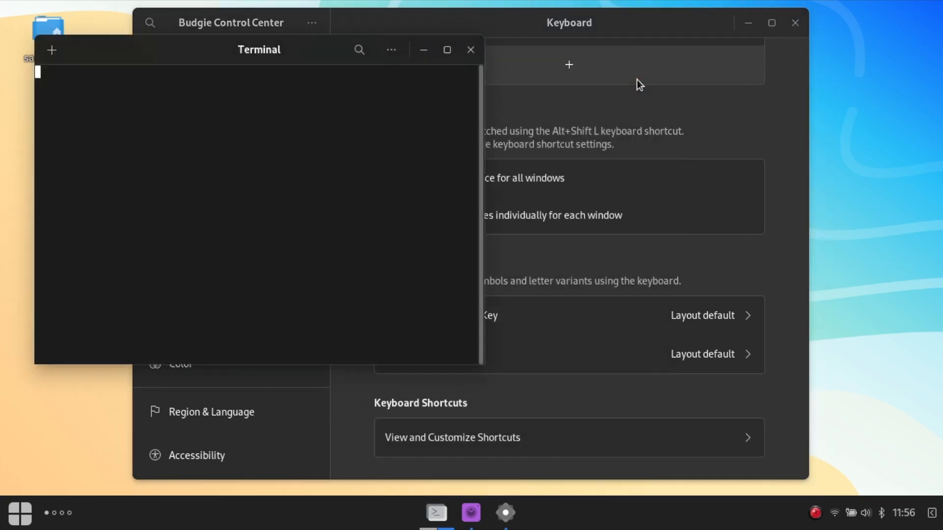
pyautogui.click(471, 51)
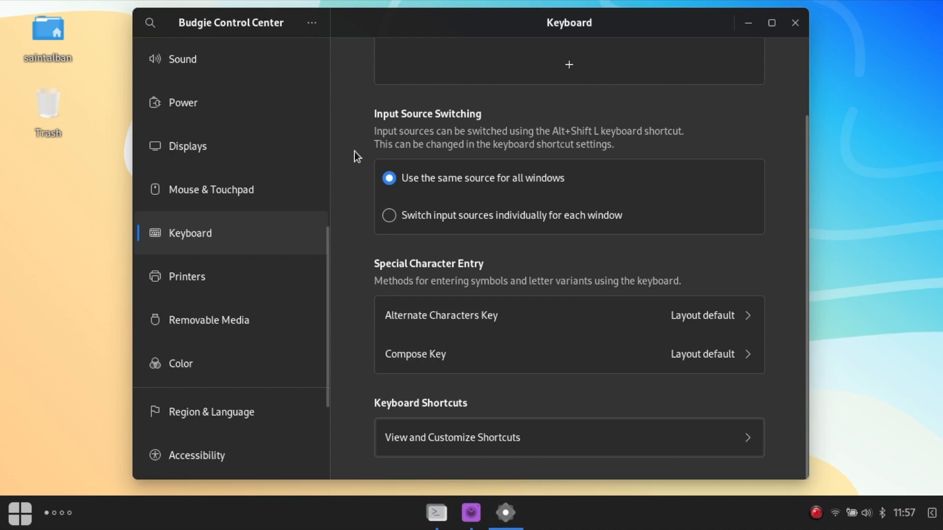
# Look through the control center categories, open the Background settings and browse the available wallpapers
pyautogui.scroll(-5, 301, 232)
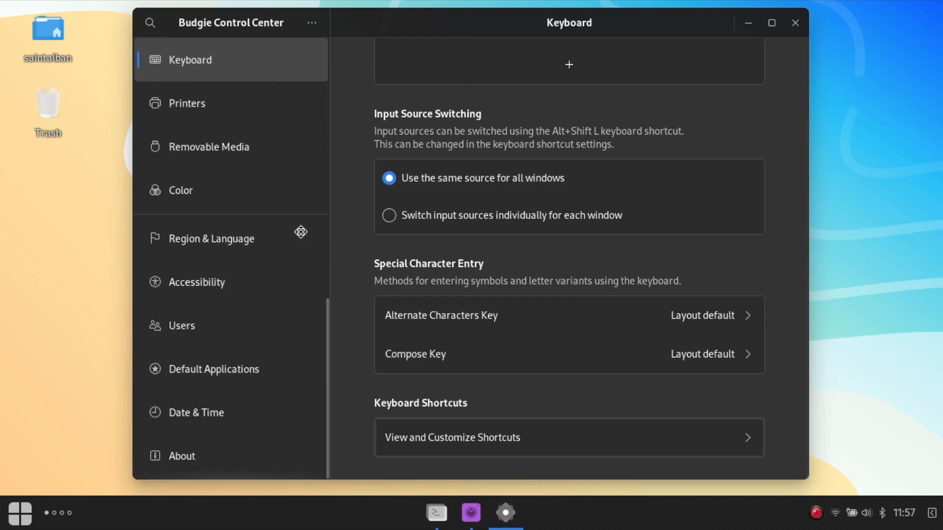
pyautogui.scroll(10, 300, 232)
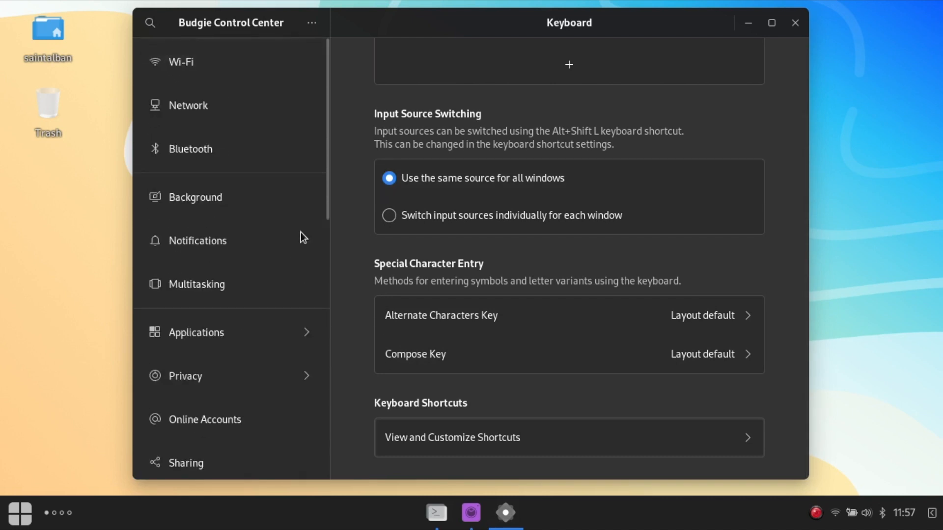
pyautogui.click(225, 197)
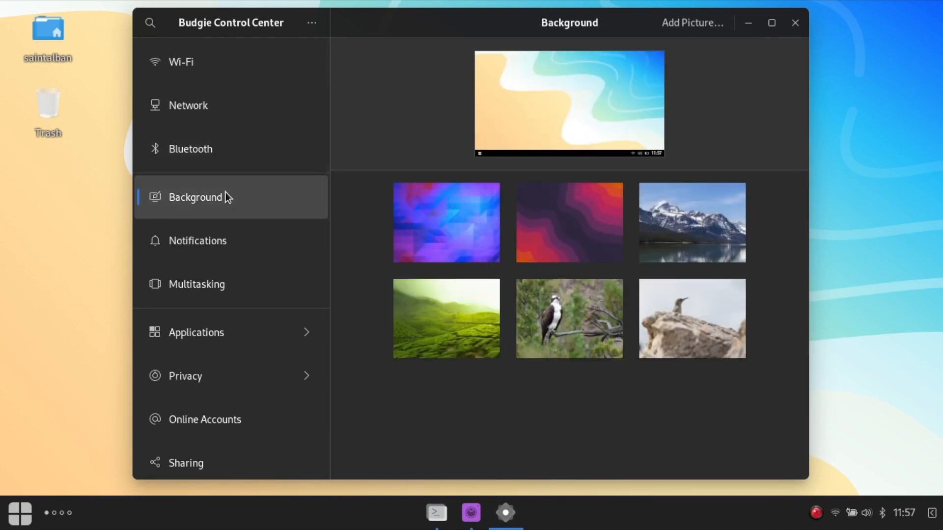
pyautogui.scroll(-3, 519, 206)
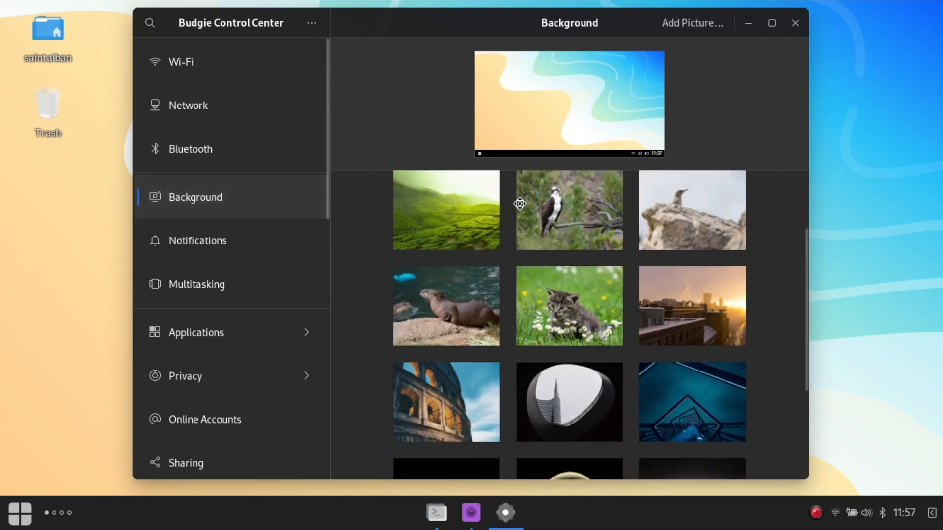
pyautogui.scroll(-5, 520, 203)
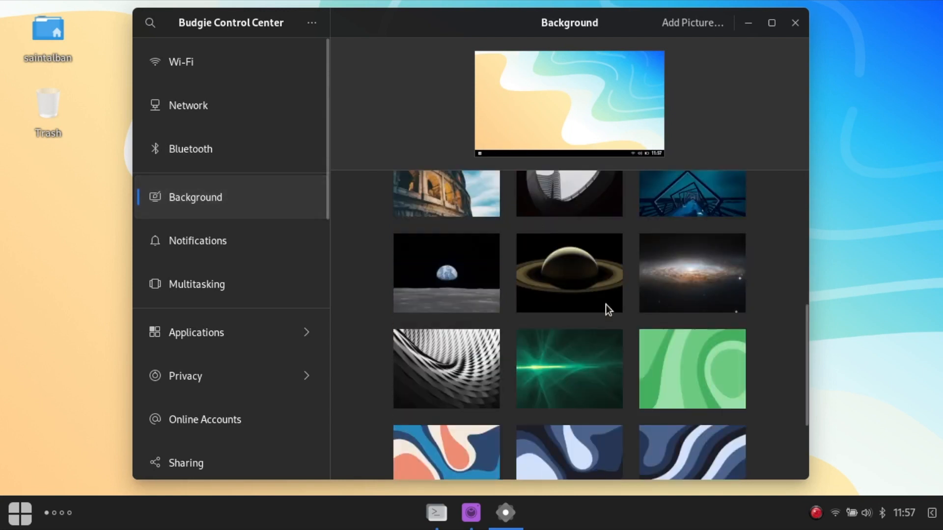
pyautogui.scroll(-3, 606, 304)
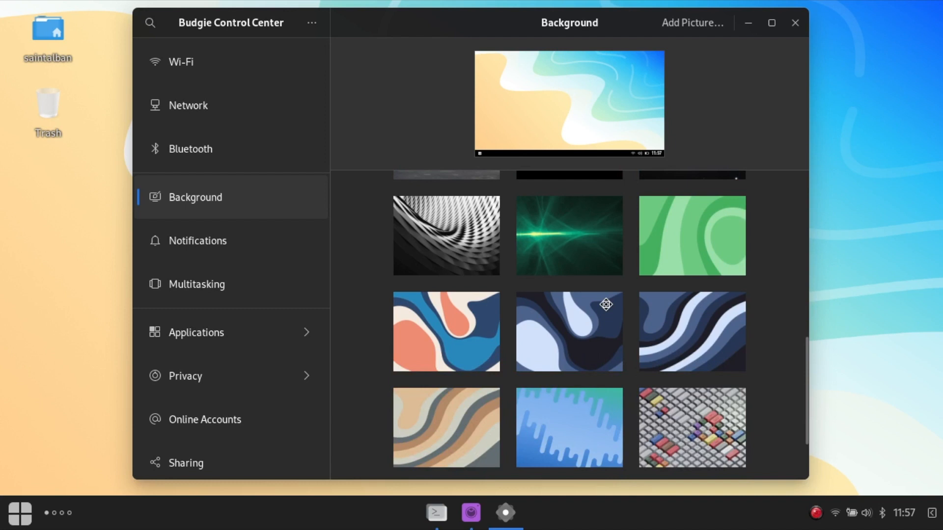
pyautogui.scroll(2, 606, 305)
pyautogui.scroll(-4, 605, 304)
pyautogui.scroll(-5, 606, 305)
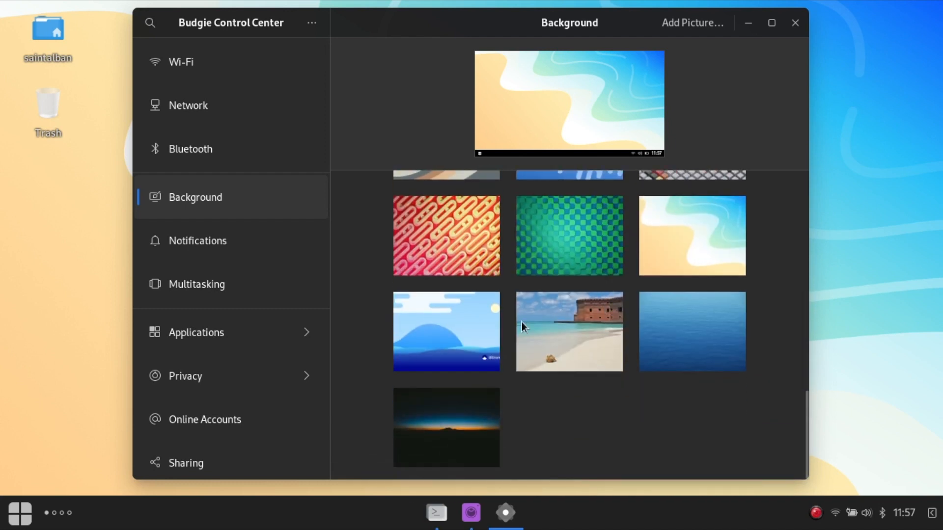
# Set the Ultramarine-branded blue wave picture as wallpaper, view it on the bare desktop, and bring the control center back
pyautogui.click(433, 336)
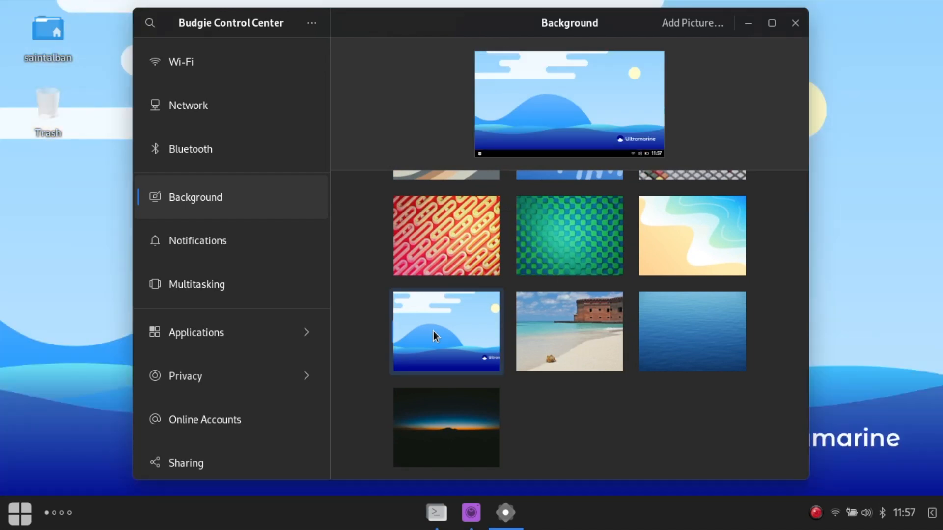
pyautogui.click(749, 23)
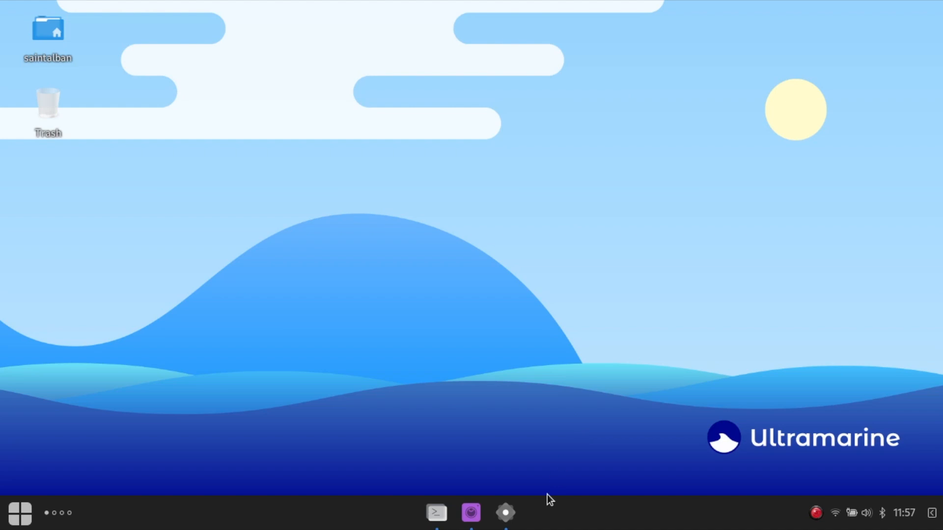
pyautogui.click(505, 513)
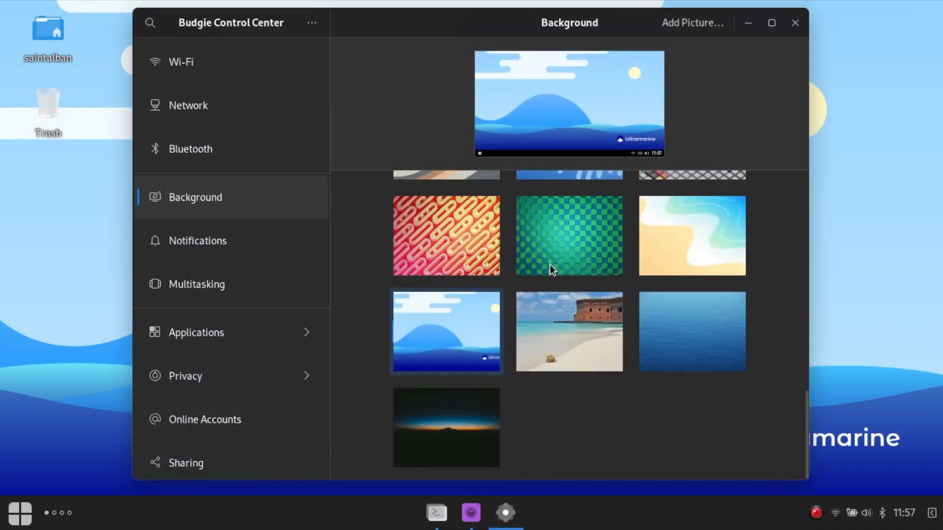
# Examine the Notifications settings, including the Date & Time application's options, and look at the Raven sidebar's widgets before closing it
pyautogui.click(222, 237)
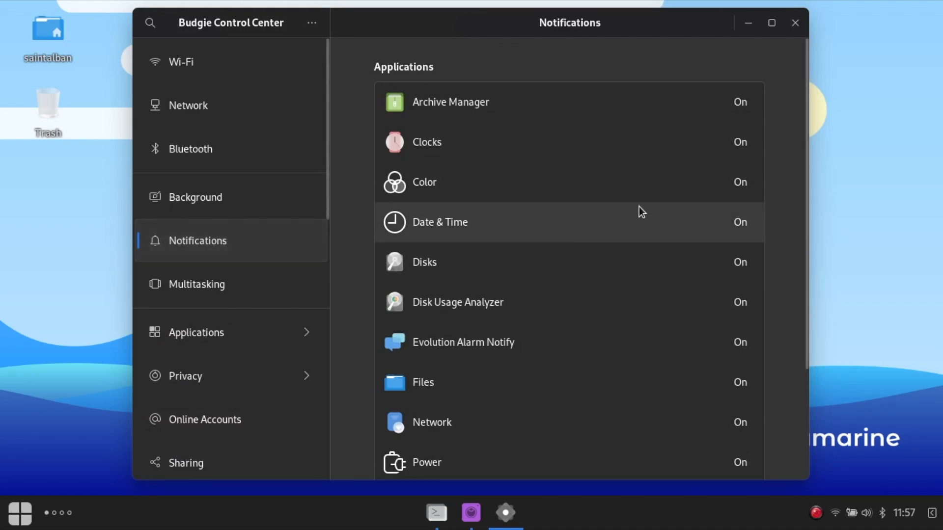
pyautogui.click(520, 222)
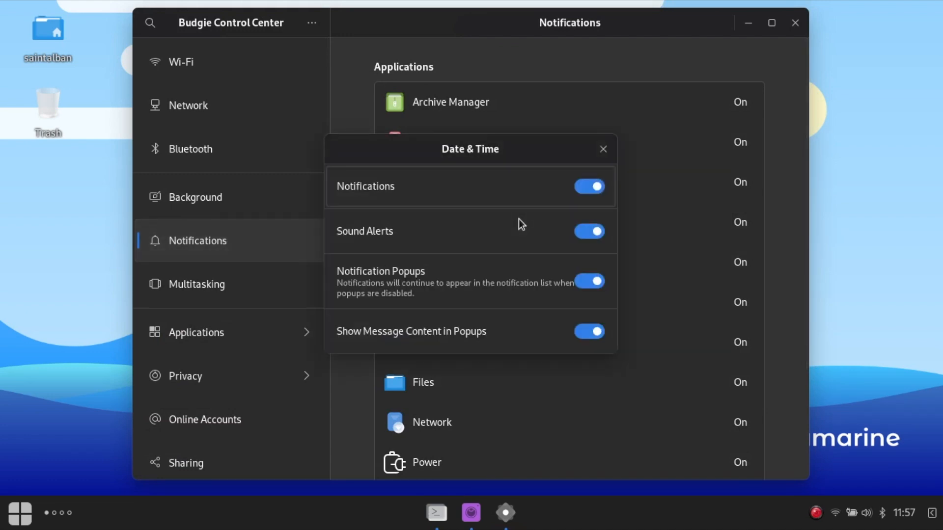
pyautogui.click(603, 147)
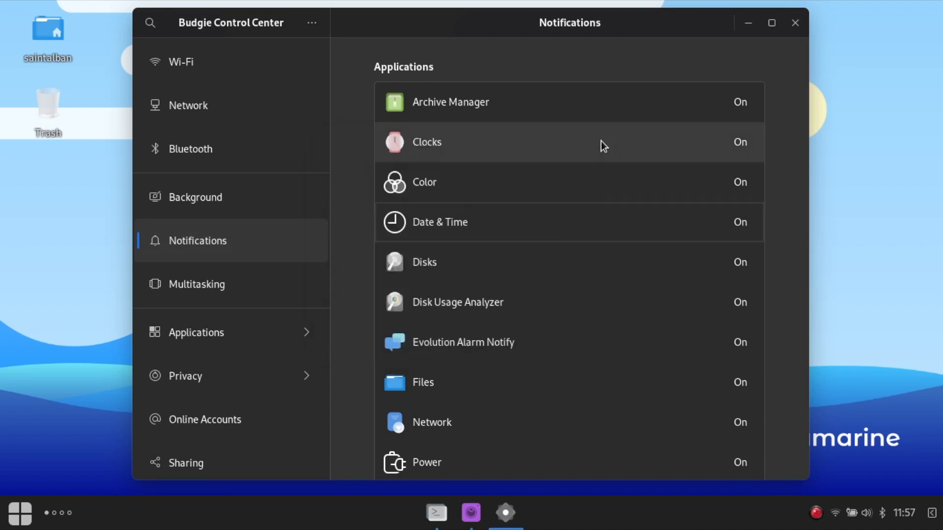
pyautogui.click(932, 511)
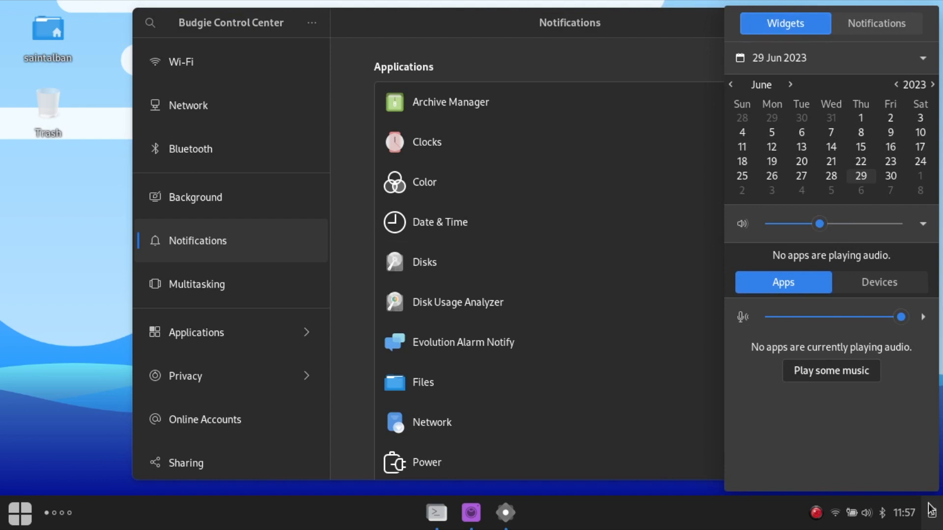
pyautogui.click(932, 511)
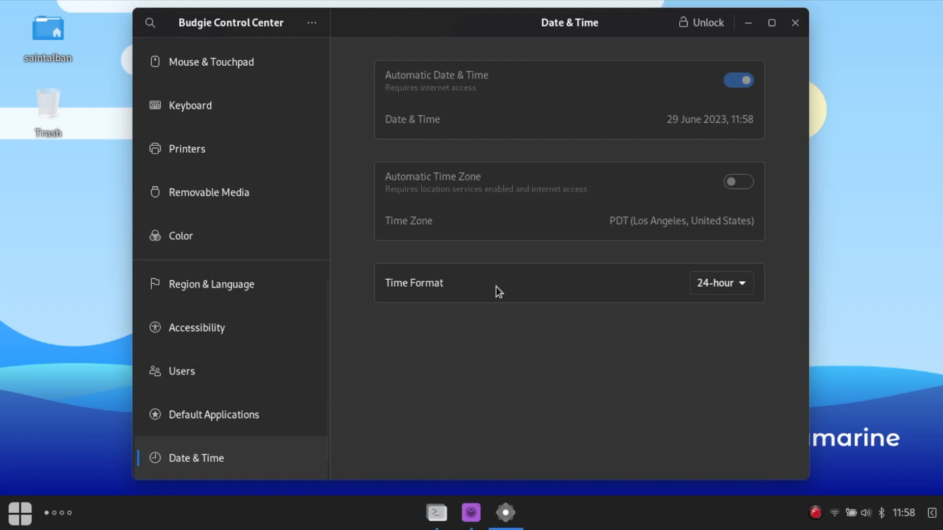
# Set the clock's time format to AM / PM and open the Users settings
pyautogui.click(716, 280)
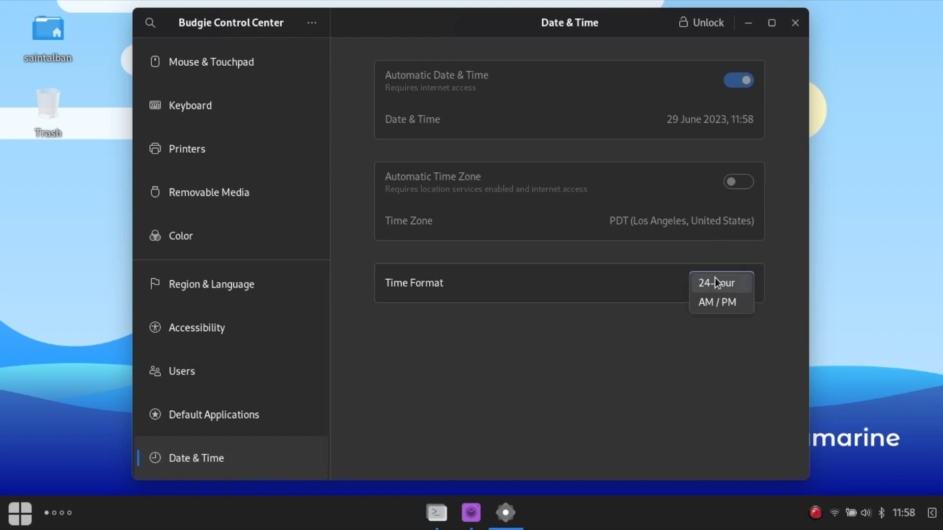
pyautogui.click(715, 302)
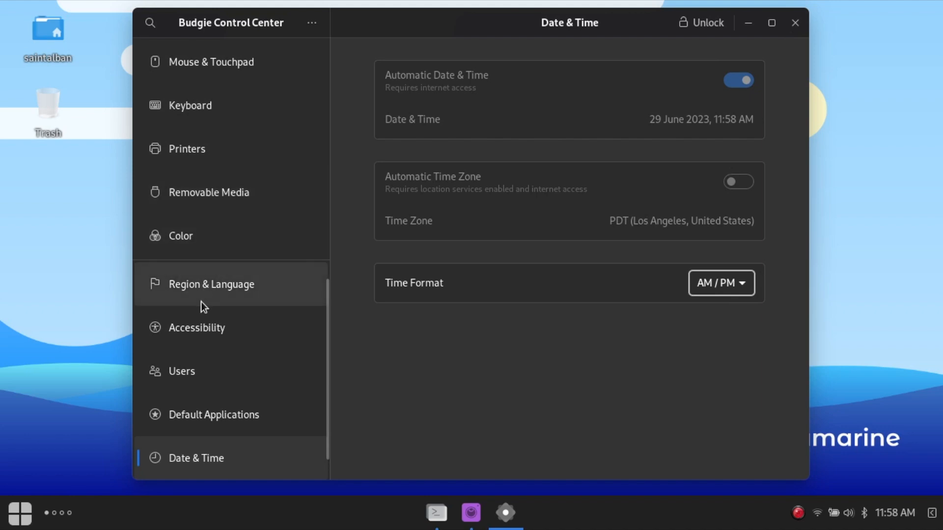
pyautogui.scroll(-1, 202, 307)
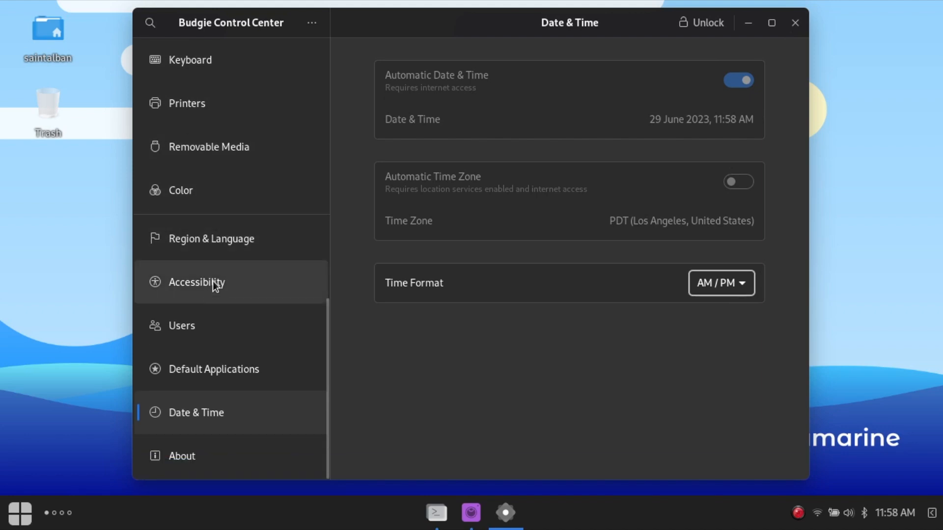
pyautogui.click(220, 328)
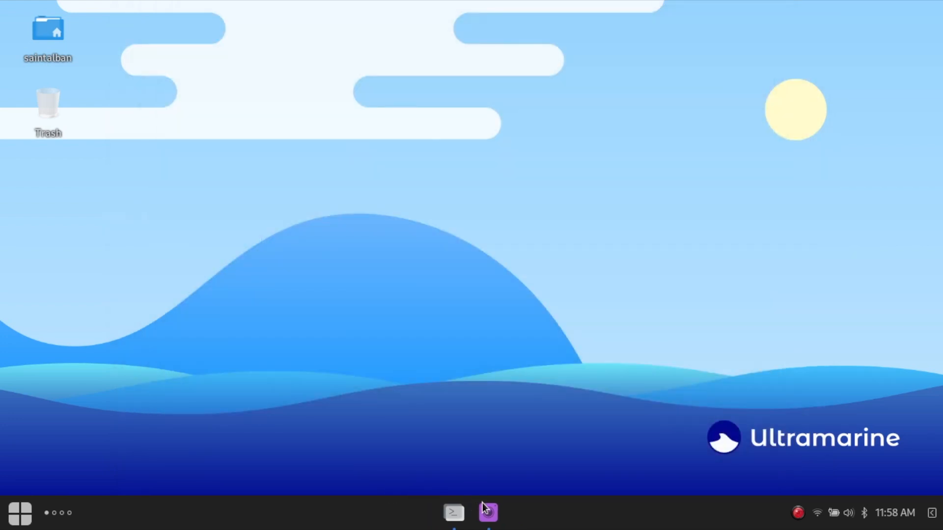
# Check the progress of the package downloads in the terminal, minimize it, and glance at the application menu
pyautogui.click(453, 514)
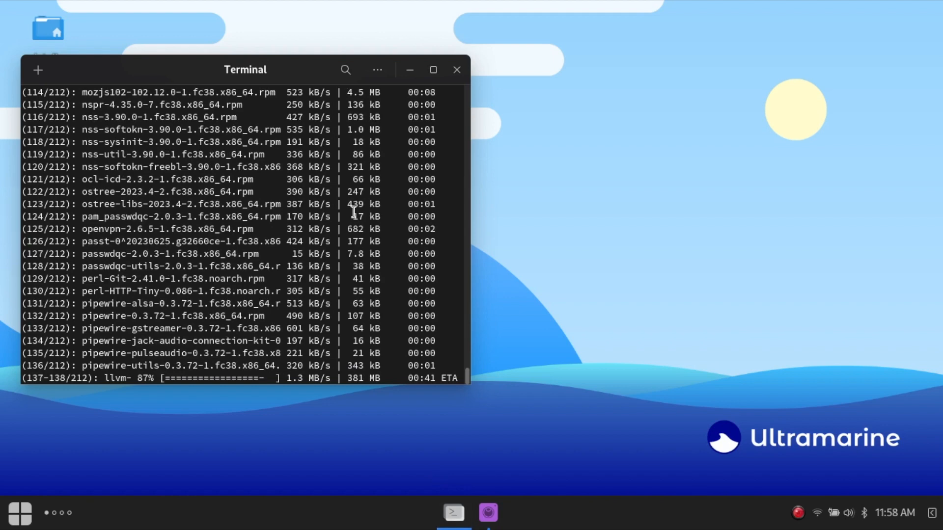
pyautogui.click(411, 72)
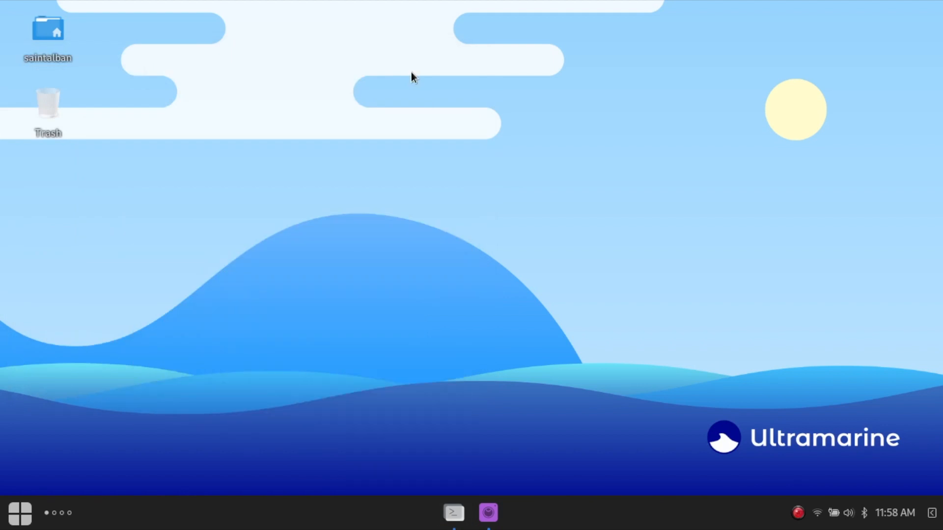
pyautogui.click(18, 515)
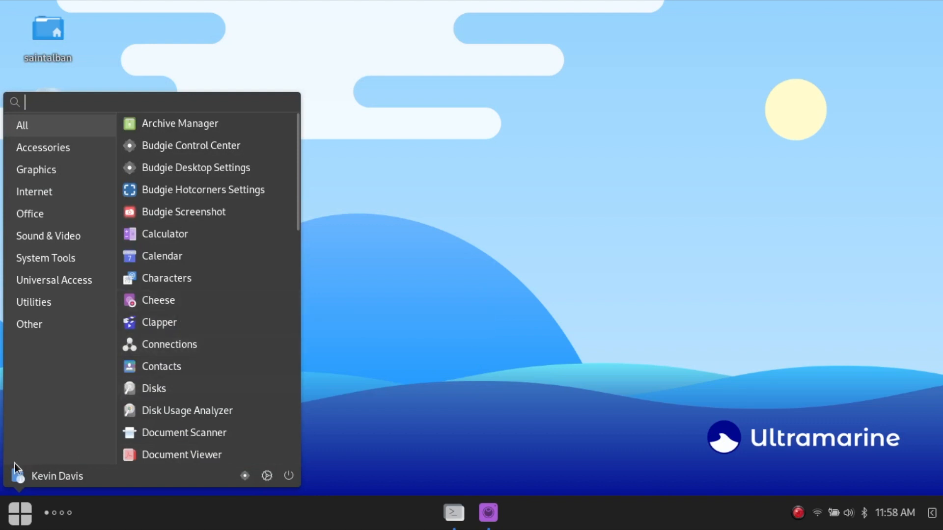
pyautogui.click(19, 517)
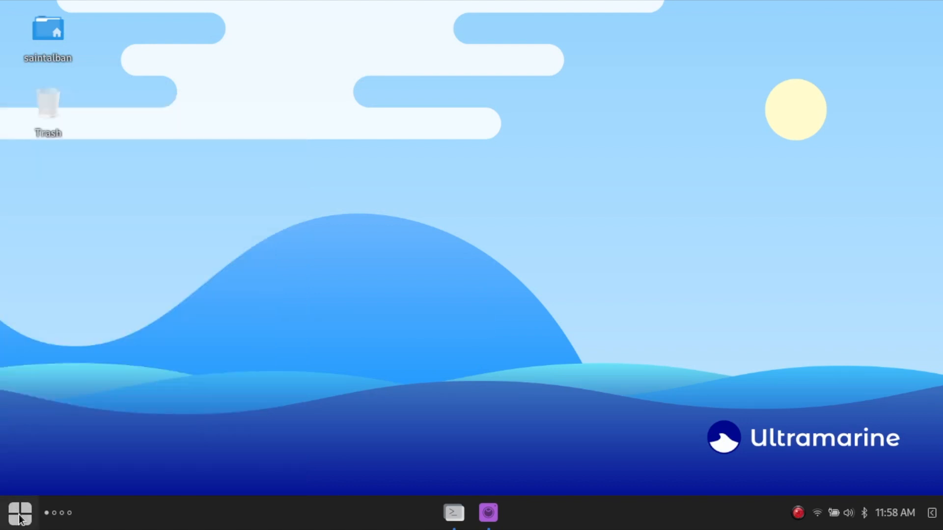
# Open Budgie Desktop Settings and show the Budgie Menu applet's settings for the Bottom Panel
pyautogui.click(19, 516)
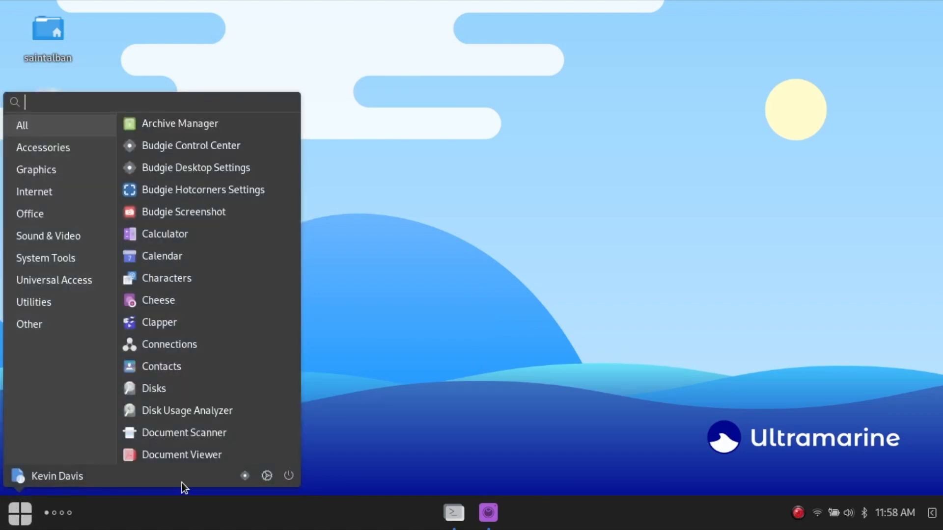
pyautogui.click(252, 479)
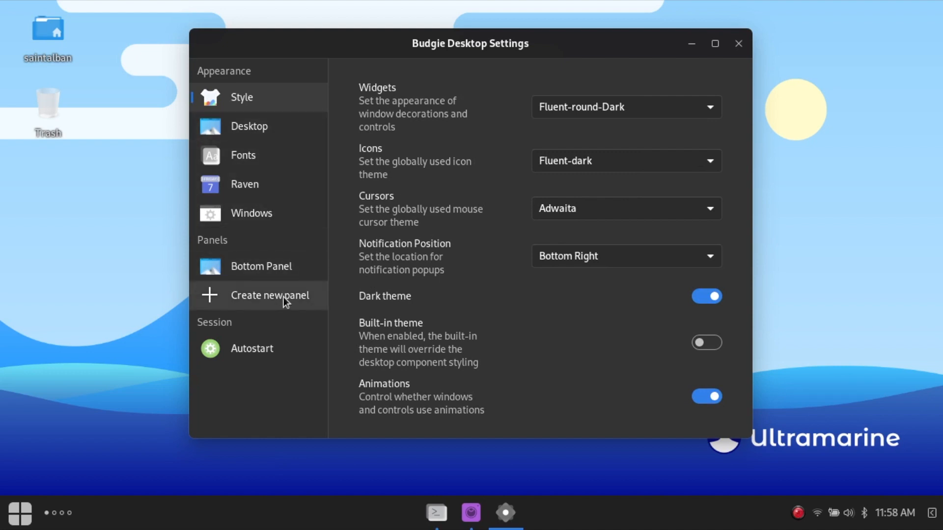
pyautogui.click(296, 271)
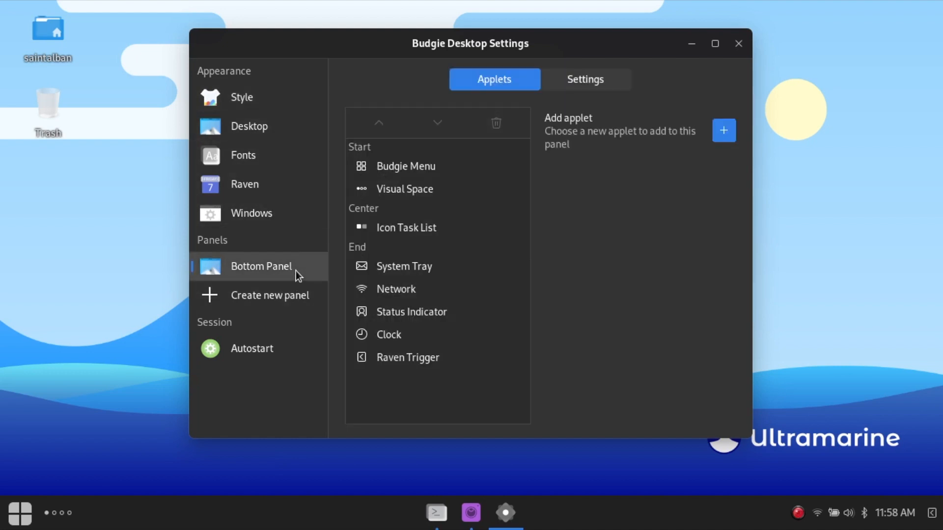
pyautogui.click(421, 172)
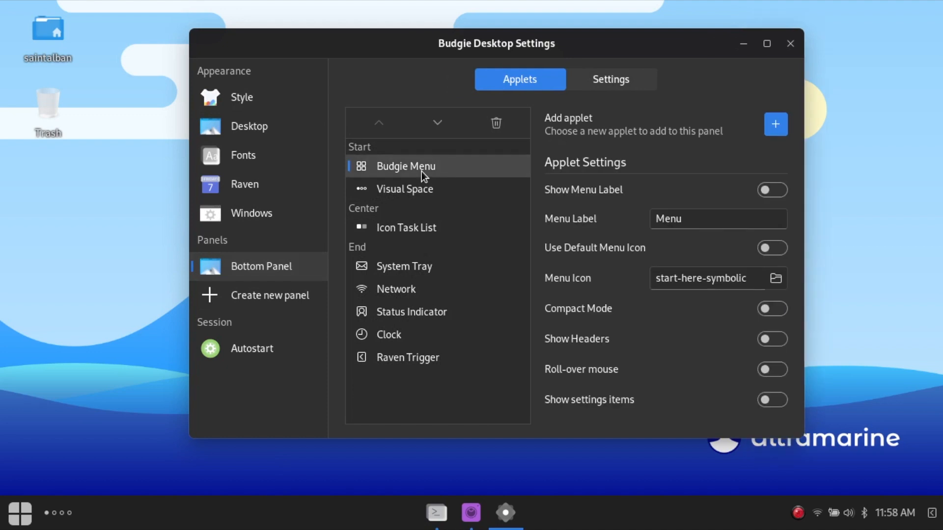
# Try the Budgie Menu applet's menu label and default menu icon options, turning both off again
pyautogui.click(763, 189)
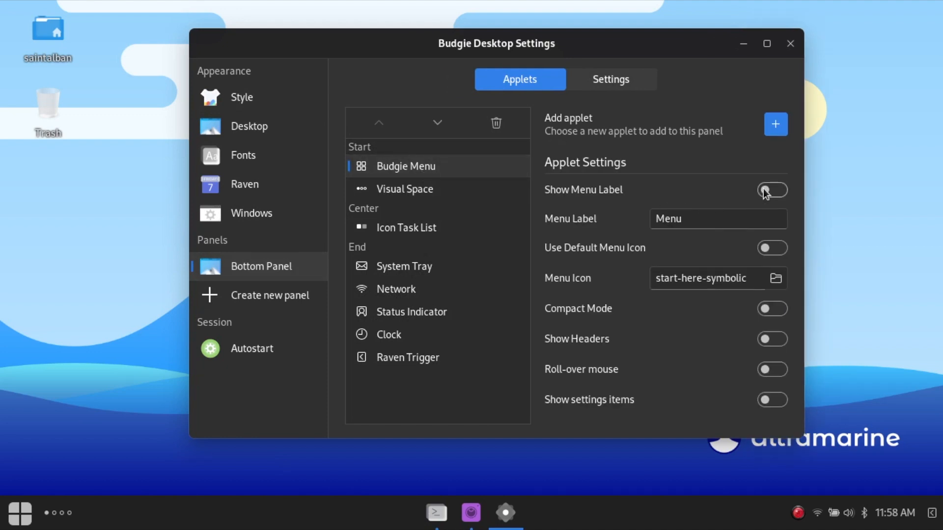
pyautogui.click(764, 190)
pyautogui.click(768, 251)
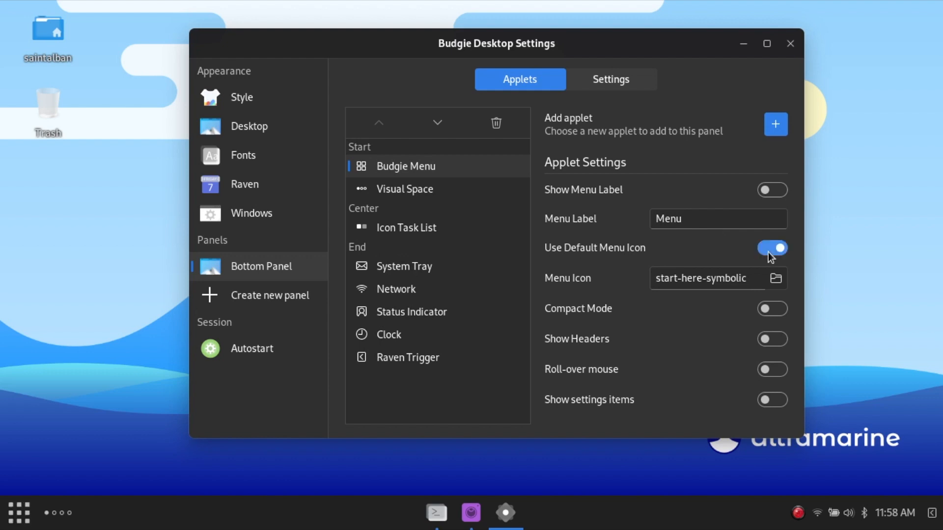
pyautogui.click(768, 252)
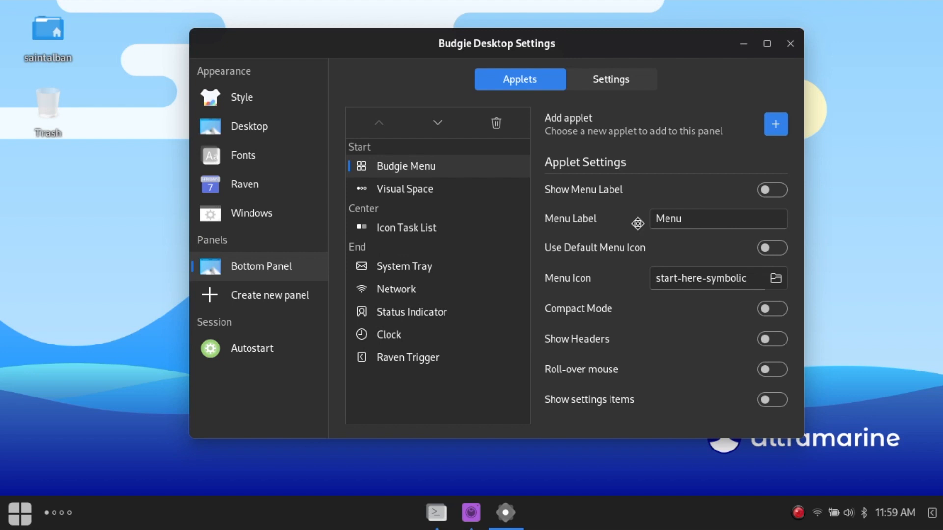
# Examine the applet settings of Visual Space, Icon Task List and Raven Trigger on the Bottom Panel
pyautogui.click(418, 196)
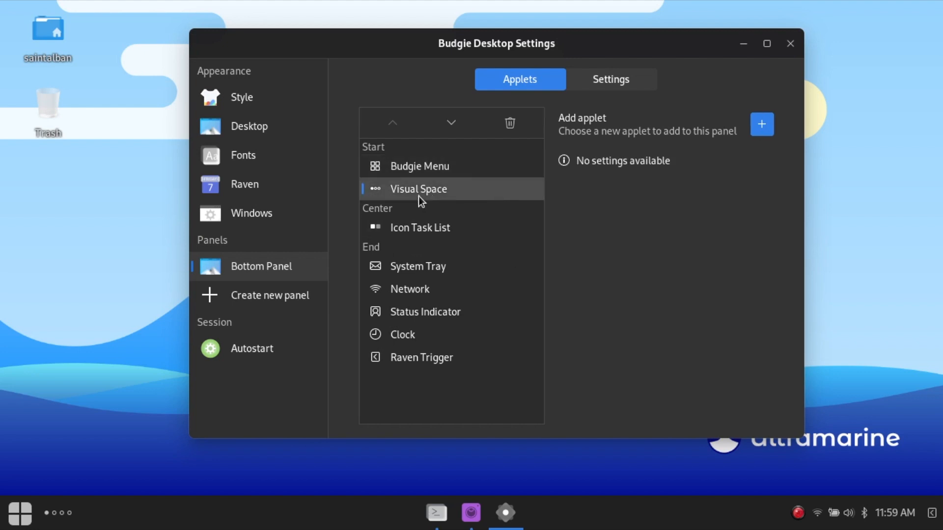
pyautogui.click(419, 226)
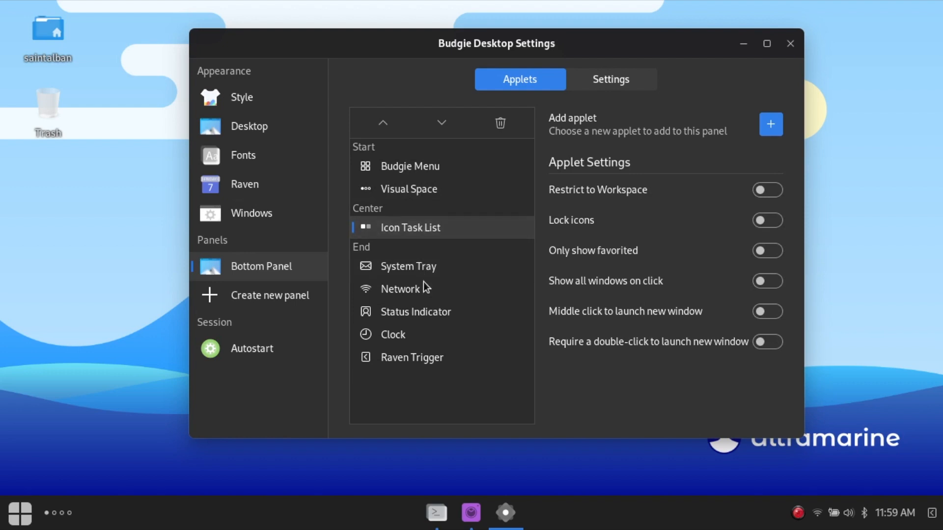
pyautogui.click(443, 355)
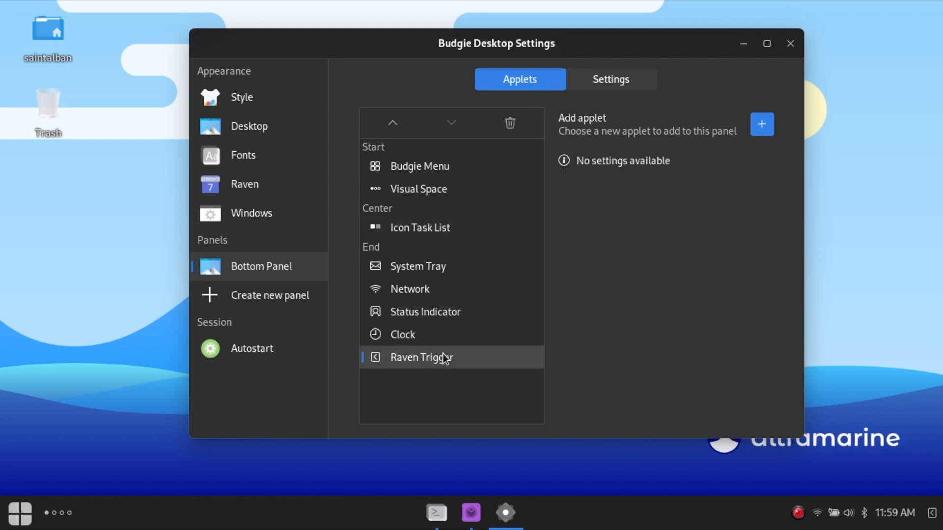
# Try dock mode in the Bottom Panel's own settings and turn it off again
pyautogui.click(595, 82)
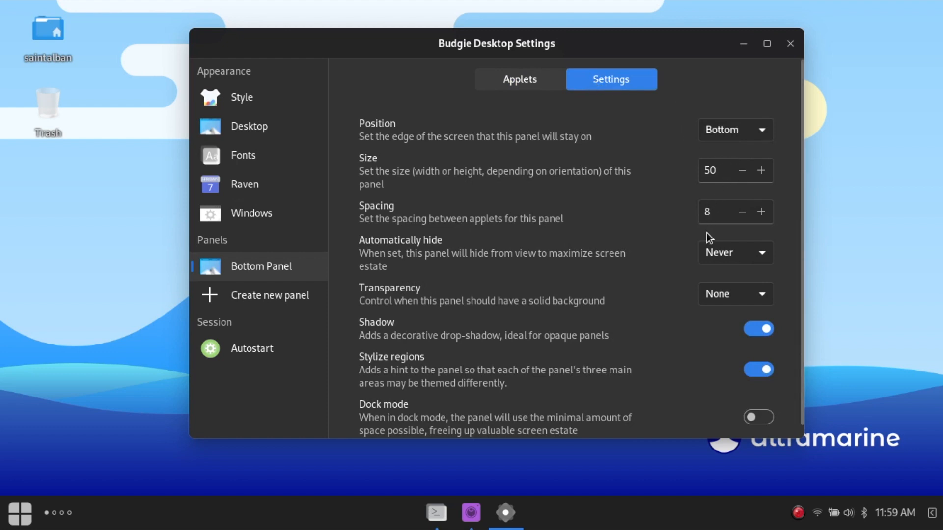
pyautogui.scroll(-1, 618, 292)
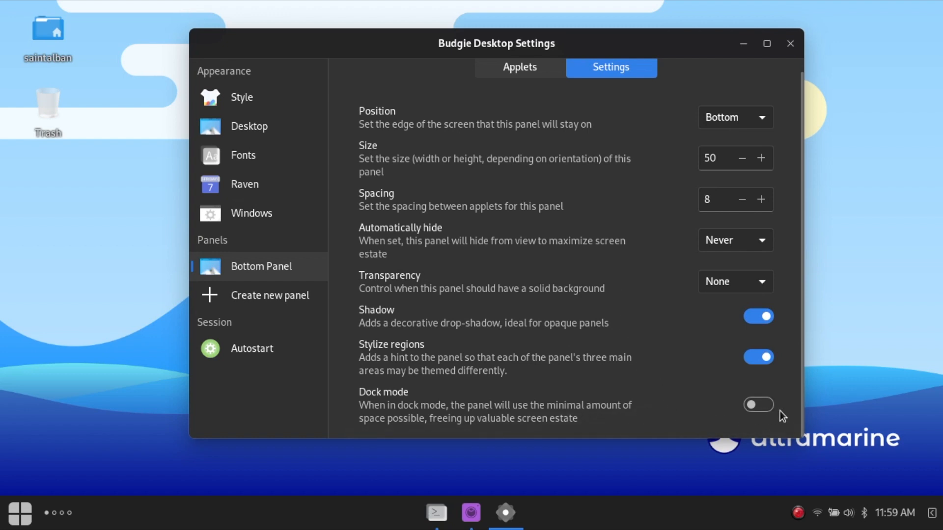
pyautogui.click(760, 408)
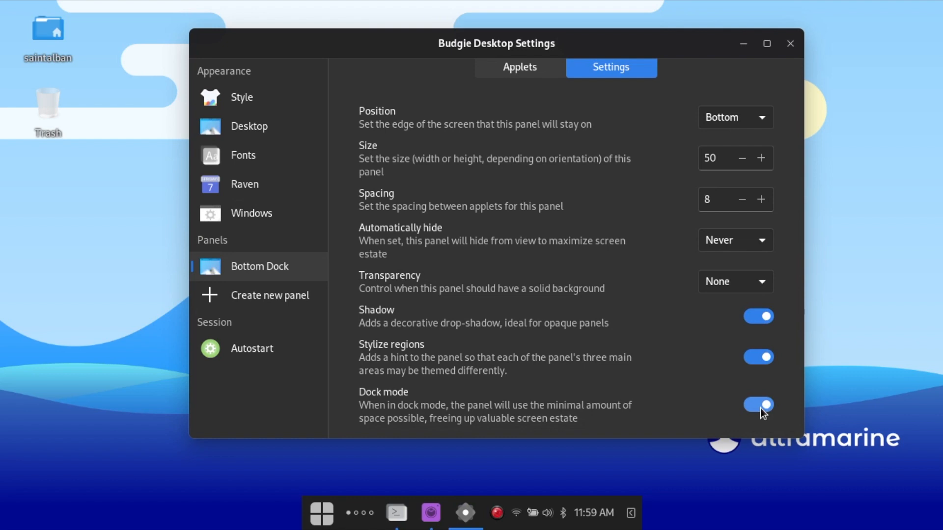
pyautogui.click(760, 408)
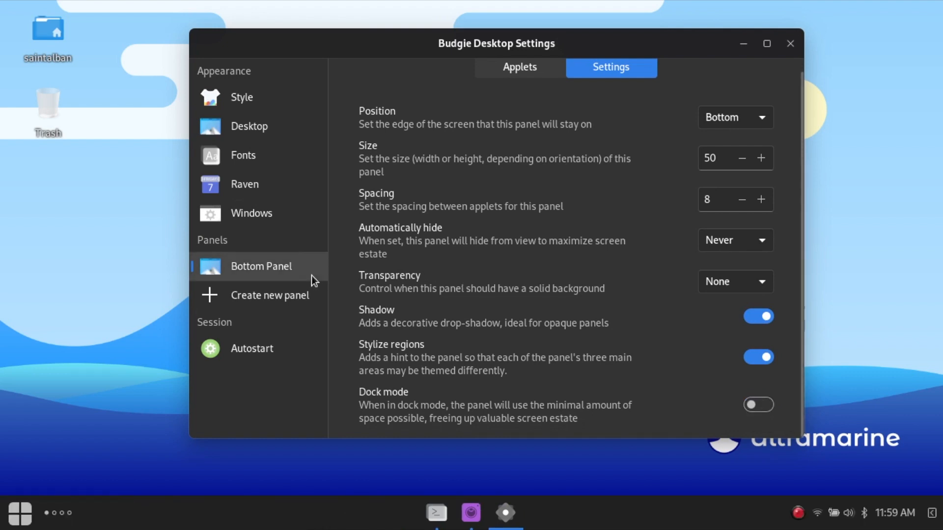
# Review the Raven, Fonts, Desktop and Style pages of Budgie Desktop Settings
pyautogui.click(256, 190)
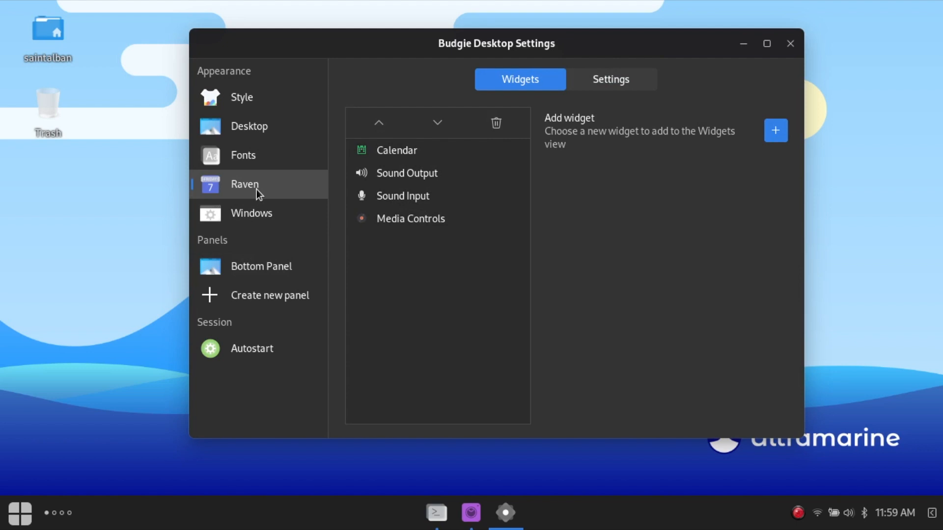
pyautogui.click(255, 153)
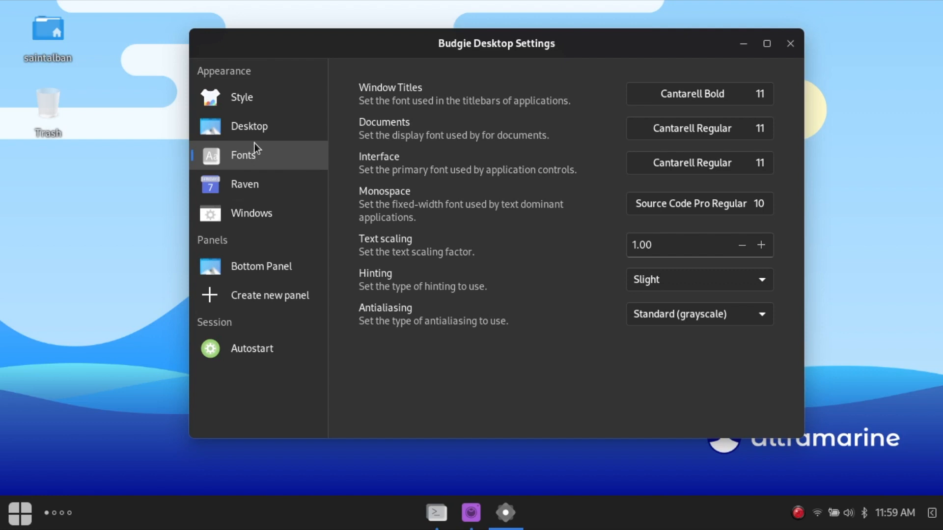
pyautogui.click(253, 127)
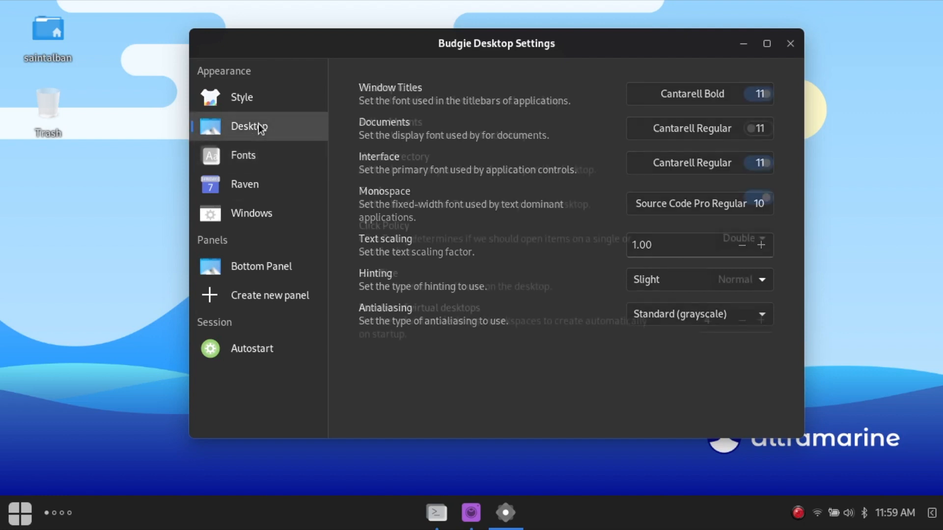
pyautogui.click(264, 100)
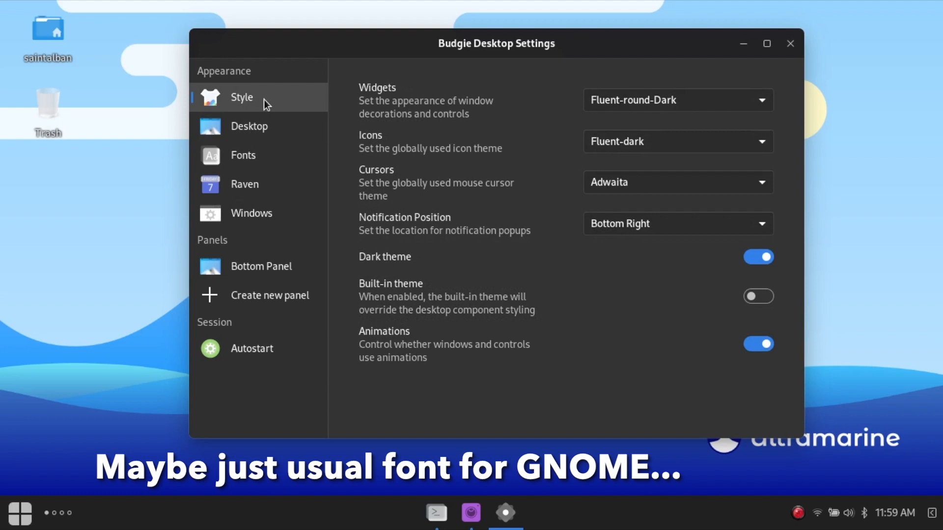
# Check the available icon themes and cursor themes in the Style settings without changing either
pyautogui.click(652, 137)
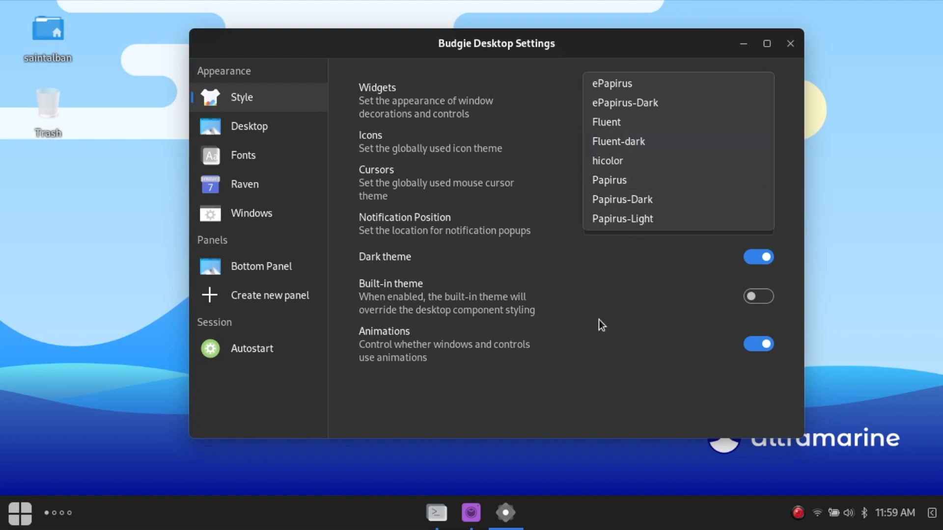
pyautogui.click(544, 418)
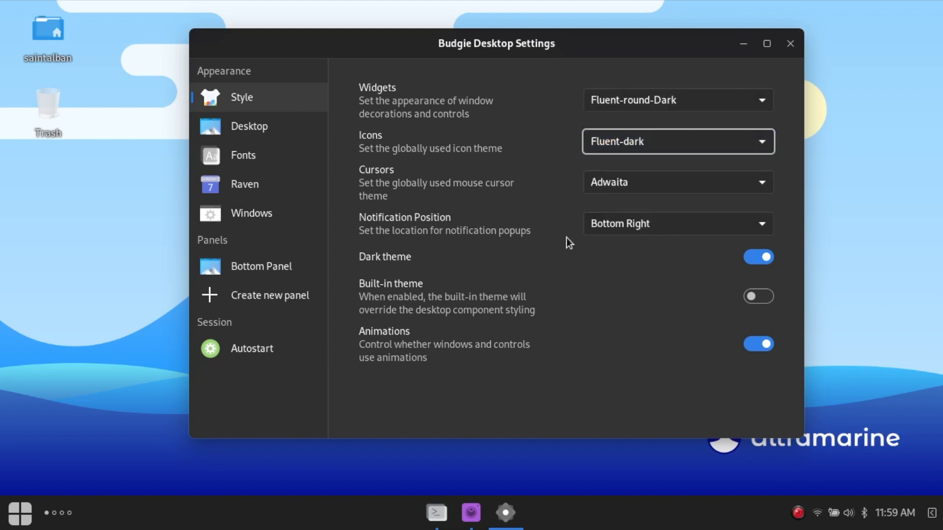
pyautogui.click(616, 184)
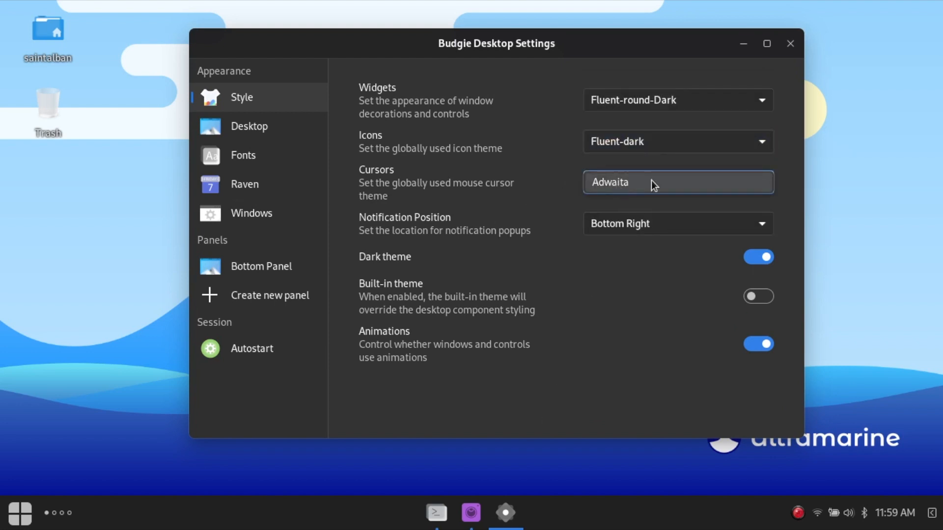
pyautogui.click(703, 181)
pyautogui.click(703, 181)
pyautogui.click(766, 181)
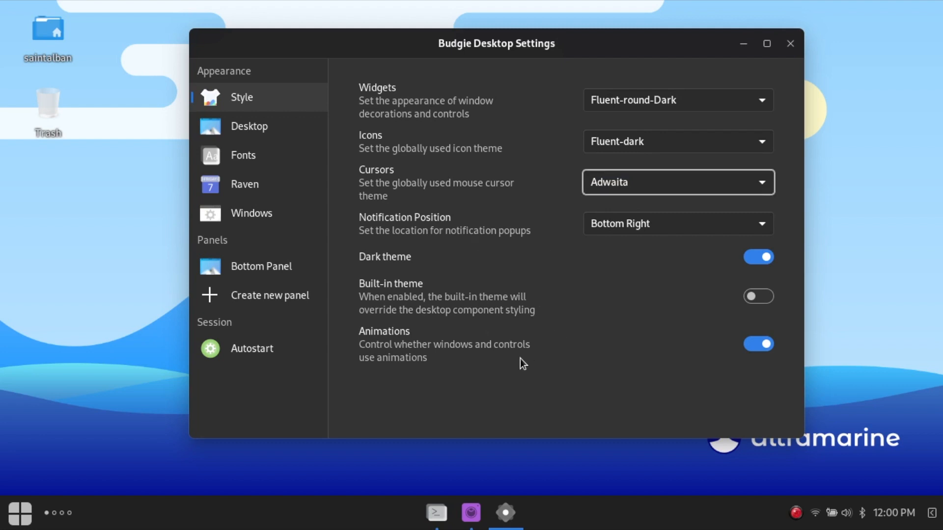
# Review the Desktop page, close Budgie Desktop Settings, and view the default applications in Budgie Control Center
pyautogui.click(236, 120)
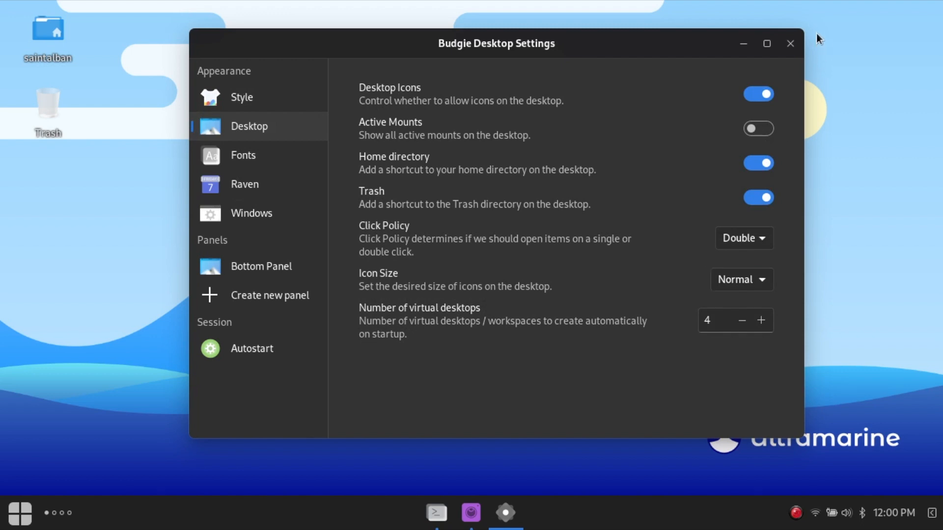
pyautogui.click(790, 43)
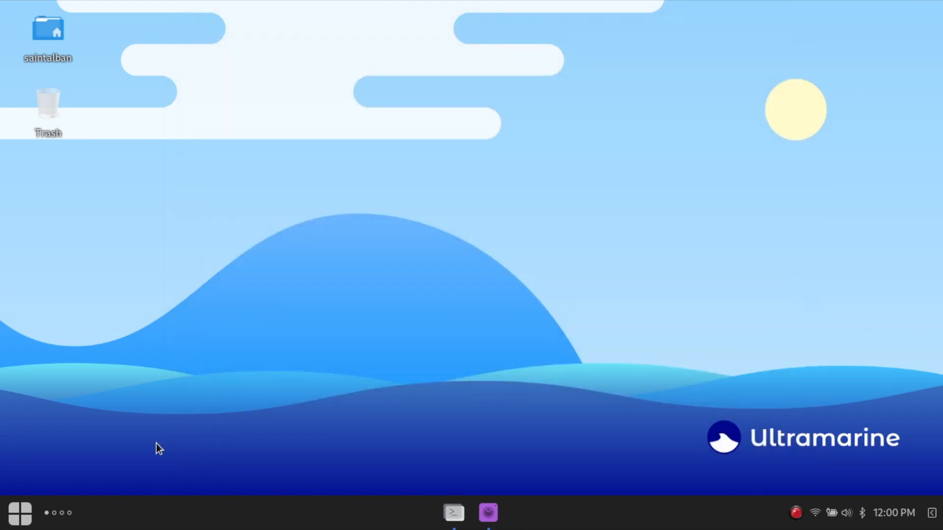
pyautogui.click(22, 515)
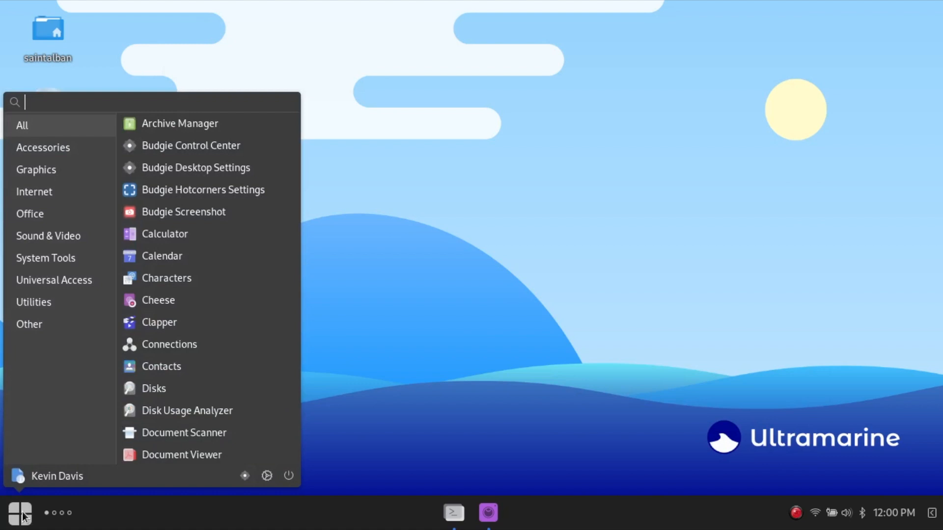
pyautogui.click(192, 150)
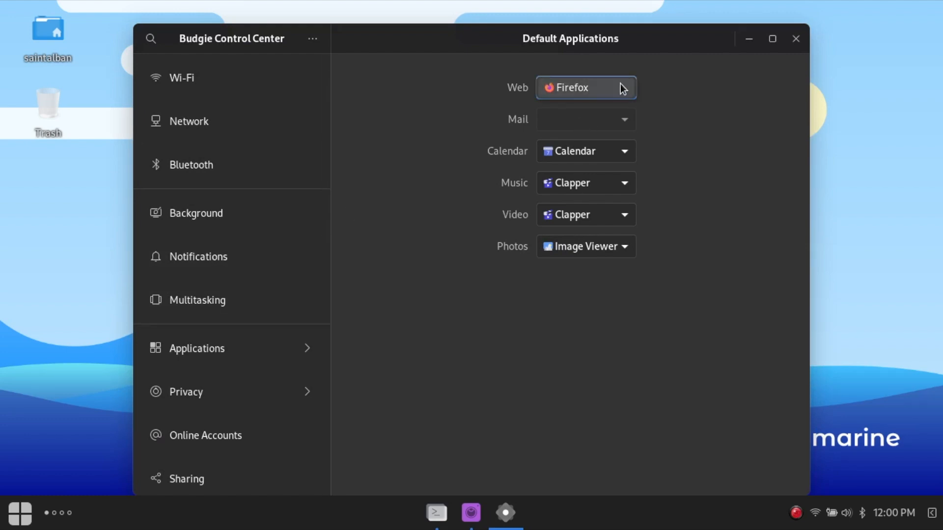
# Search the application menu for "inter", clear the search, and list the Internet category's applications
pyautogui.click(27, 520)
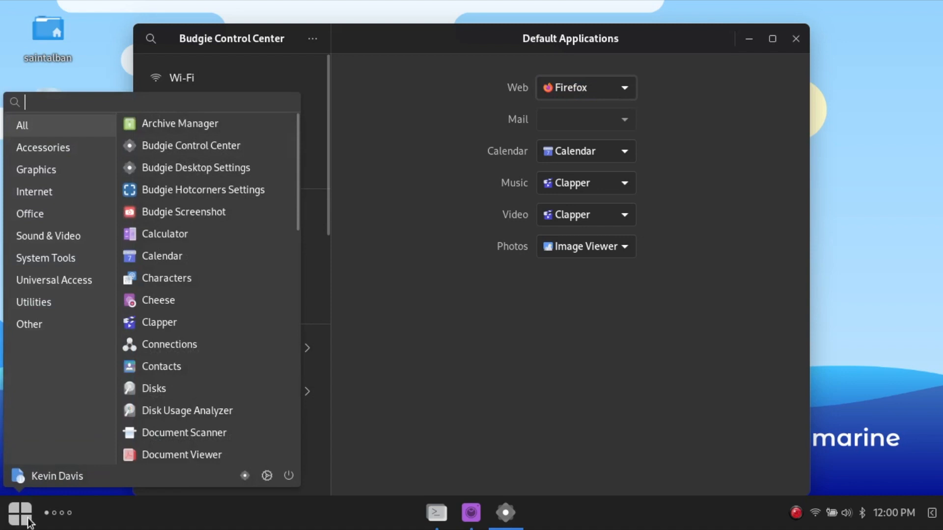
pyautogui.write('inter')
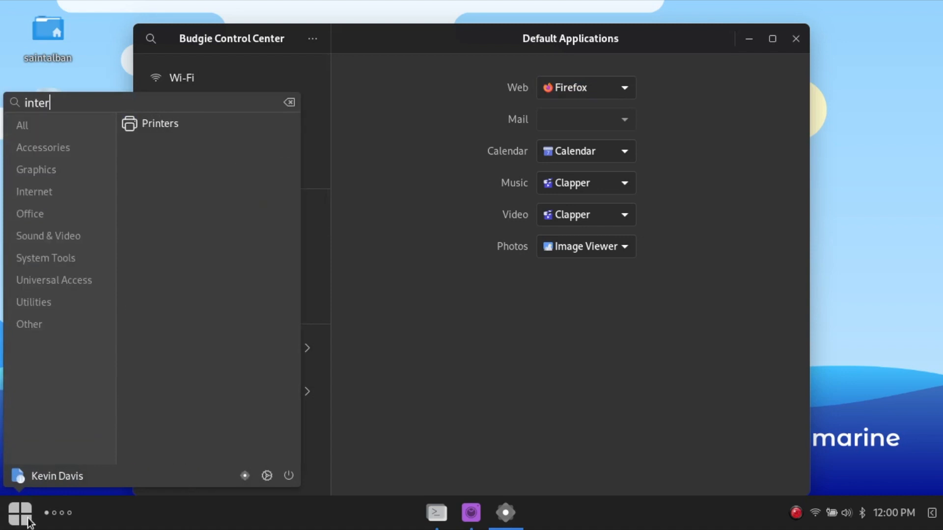
pyautogui.press('BackSpace')
pyautogui.press('BackSpace')
pyautogui.press('BackSpace')
pyautogui.press('BackSpace')
pyautogui.press('BackSpace')
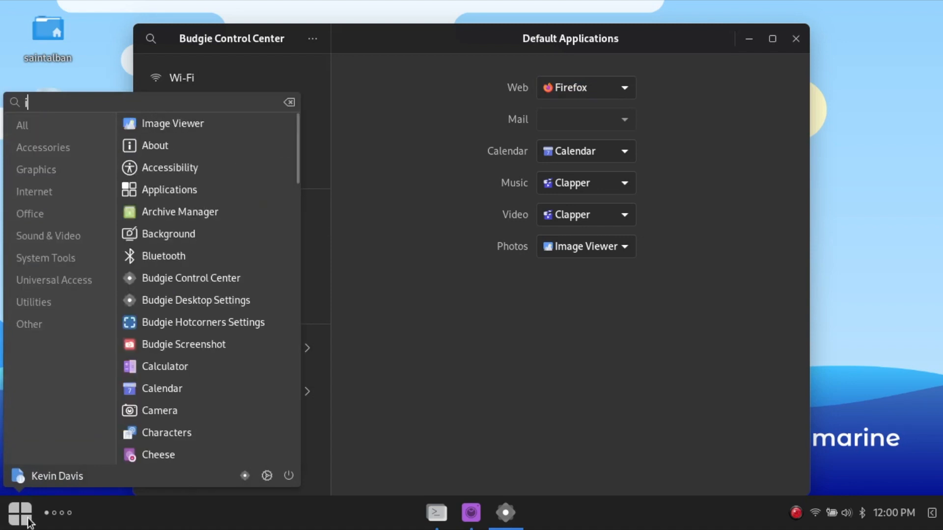
pyautogui.click(33, 195)
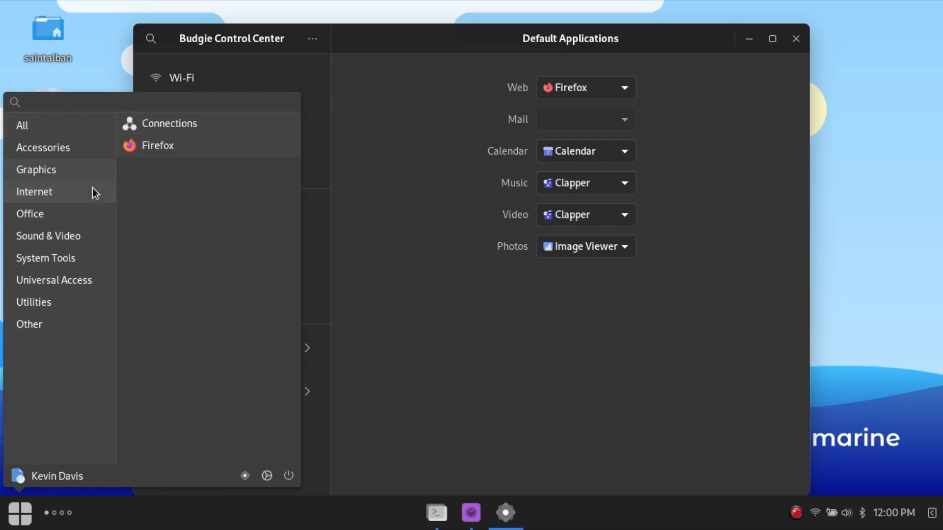
# Open LibreOffice Writer from the Office applications and dismiss its release notes banner
pyautogui.click(43, 216)
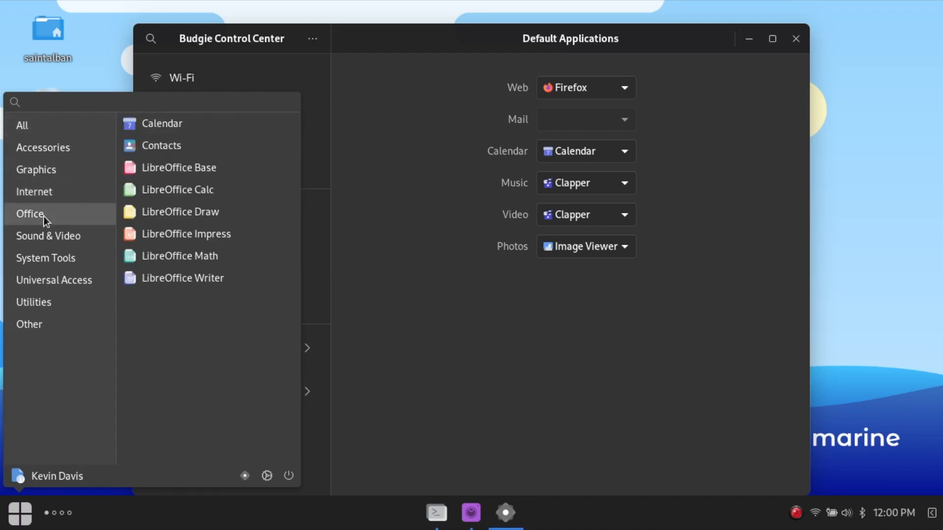
pyautogui.click(175, 271)
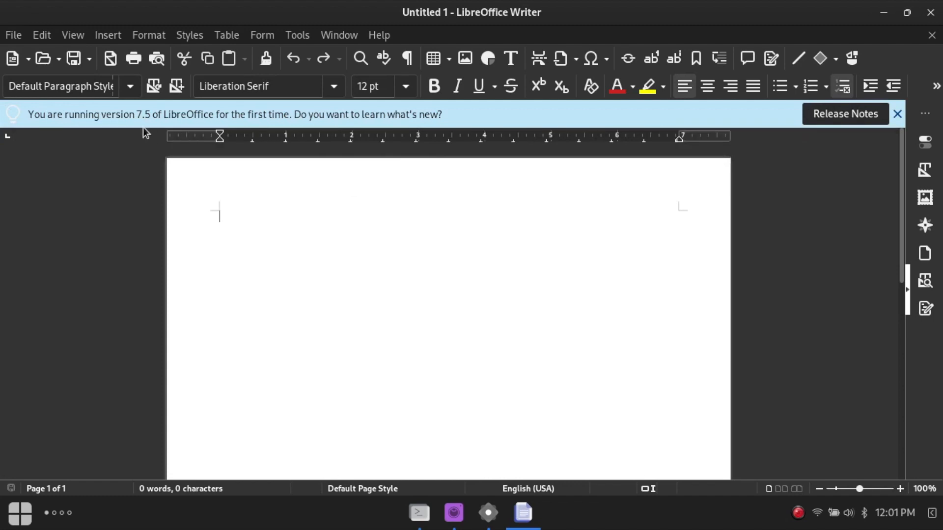
pyautogui.click(894, 113)
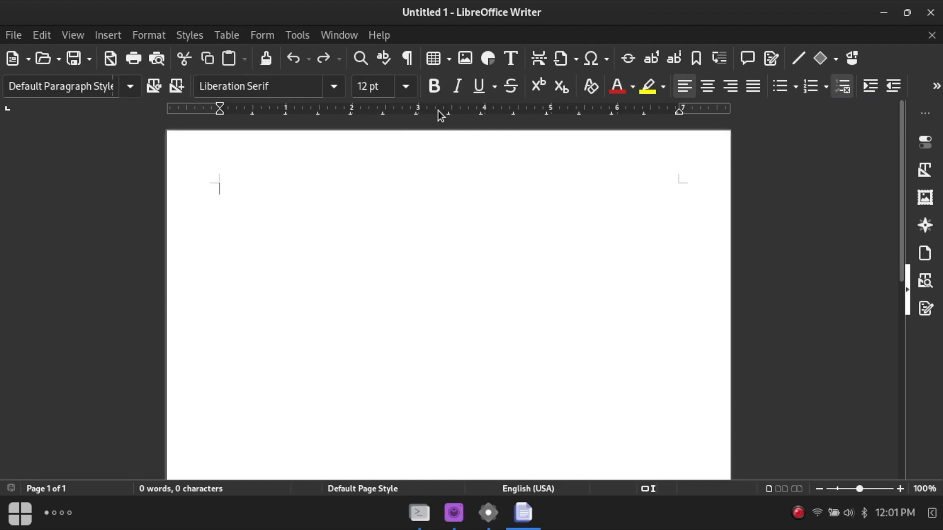
# Open the View page of LibreOffice's Options and check the available appearance modes, keeping System
pyautogui.click(301, 31)
pyautogui.scroll(-3, 314, 317)
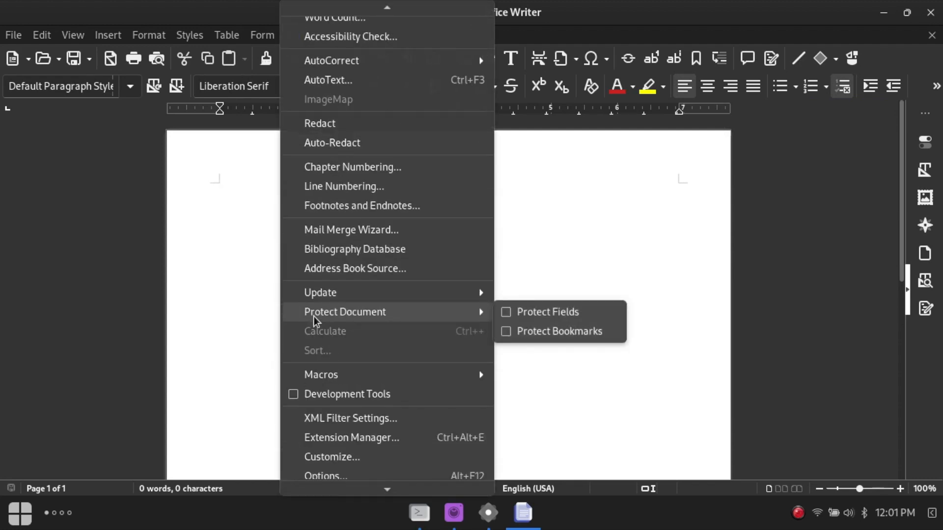
pyautogui.click(325, 468)
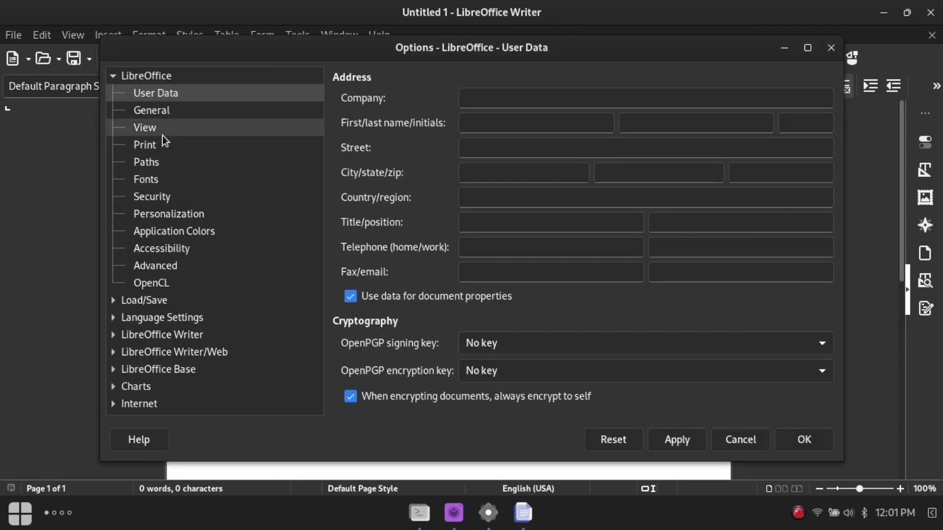
pyautogui.click(163, 136)
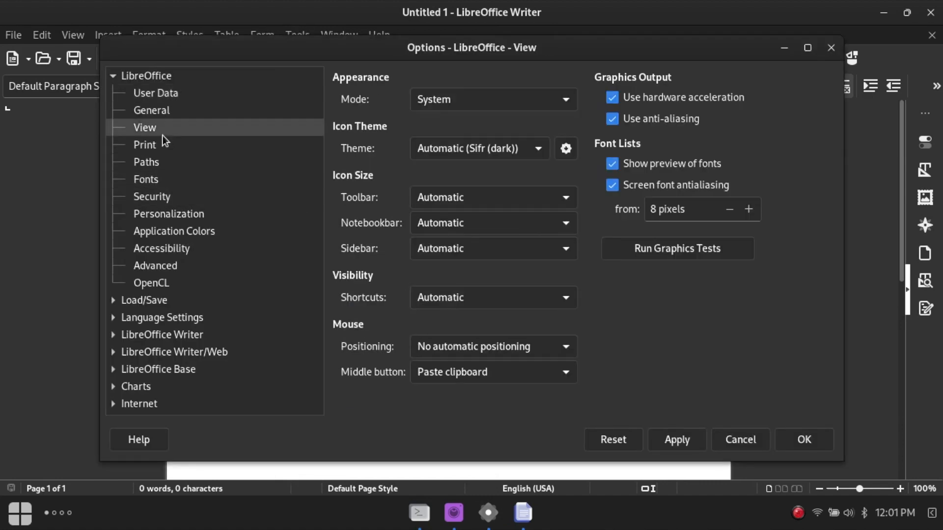
pyautogui.click(484, 96)
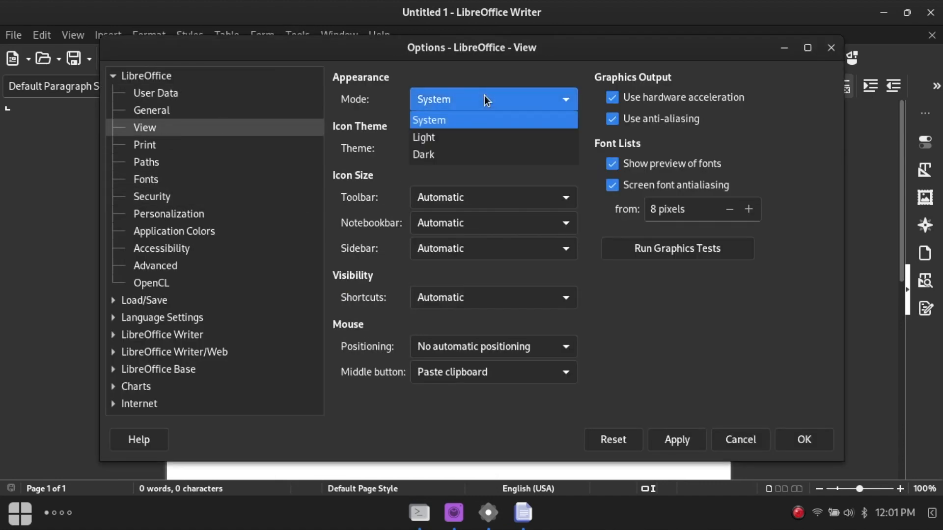
pyautogui.click(388, 112)
# Look through the available LibreOffice icon themes and apply Breeze
pyautogui.click(464, 149)
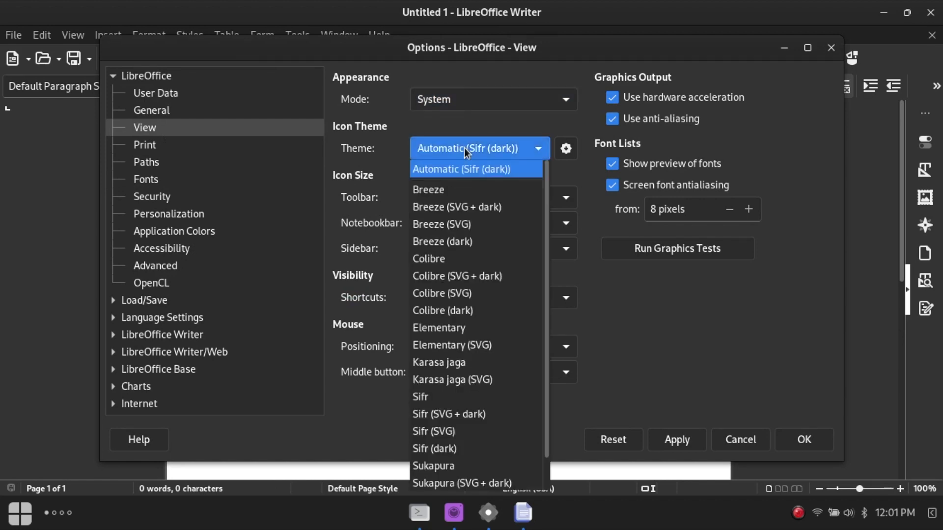
pyautogui.scroll(-1, 435, 345)
pyautogui.scroll(1, 435, 346)
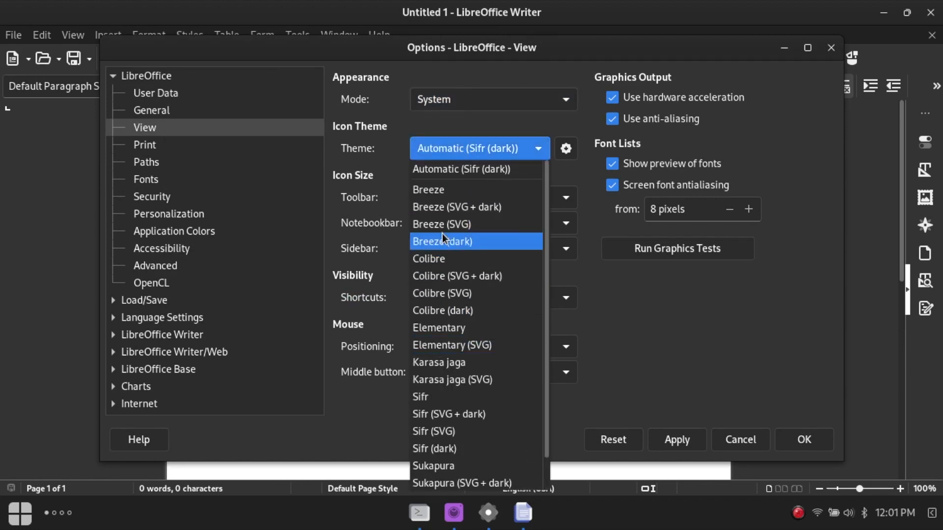
pyautogui.click(450, 196)
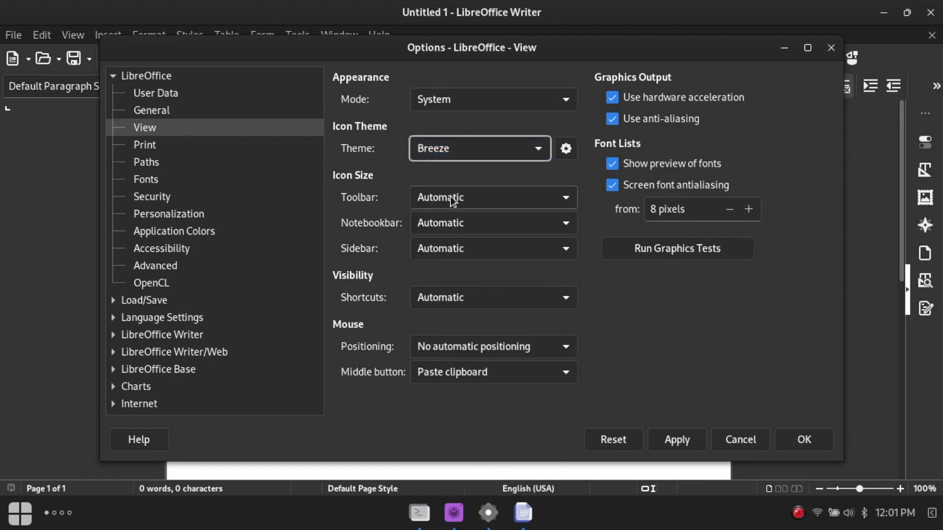
pyautogui.click(687, 442)
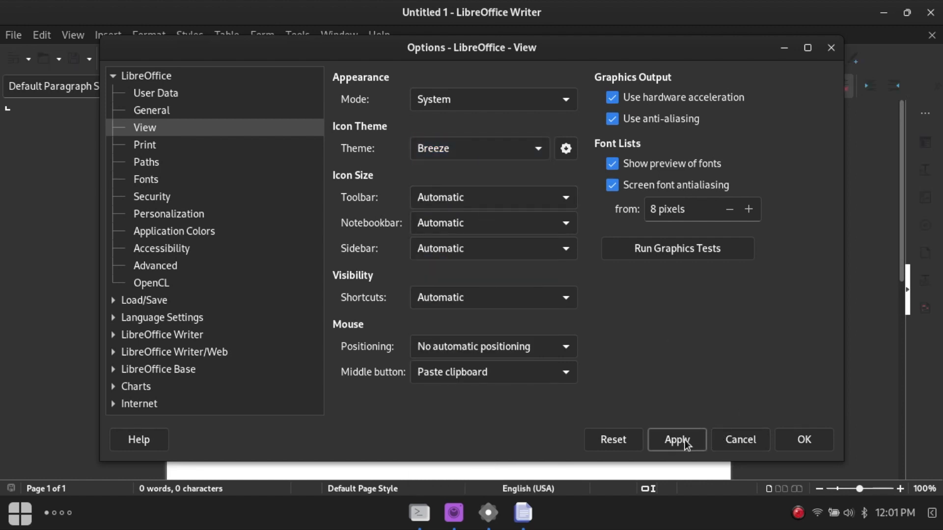
# Apply the Breeze (SVG + dark) icon theme, confirm the options, and close LibreOffice Writer
pyautogui.click(501, 141)
pyautogui.click(480, 208)
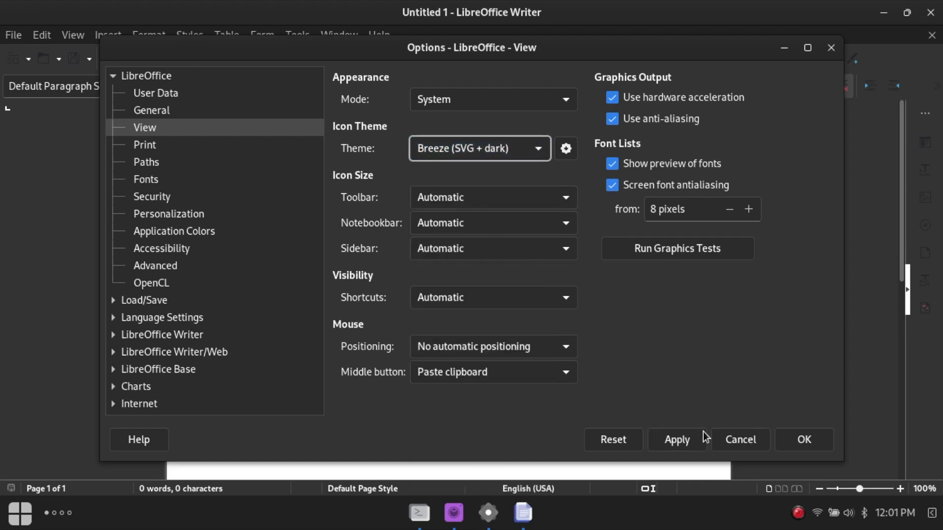
pyautogui.click(688, 441)
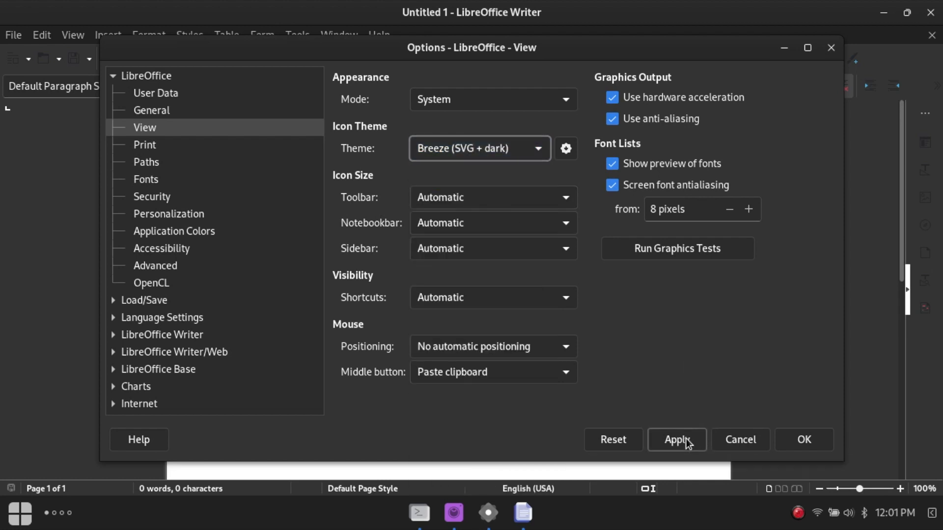
pyautogui.click(817, 445)
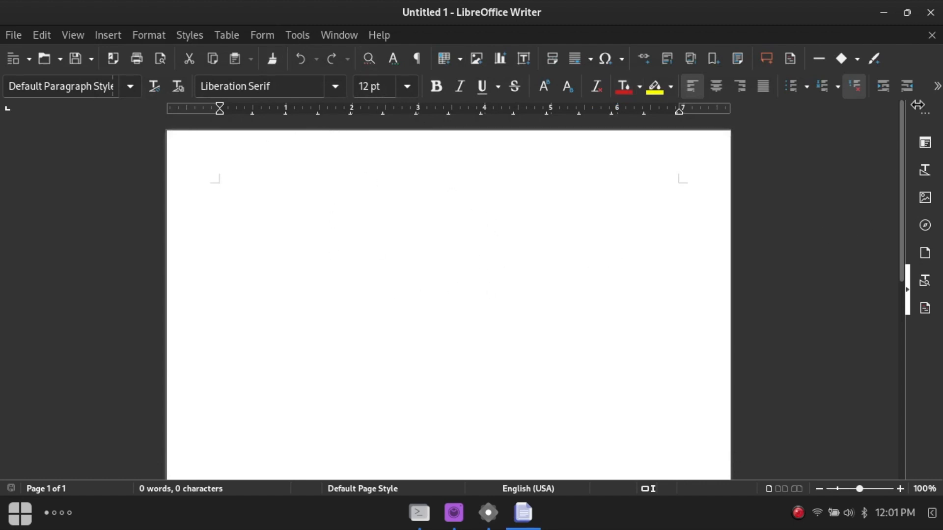
pyautogui.click(932, 18)
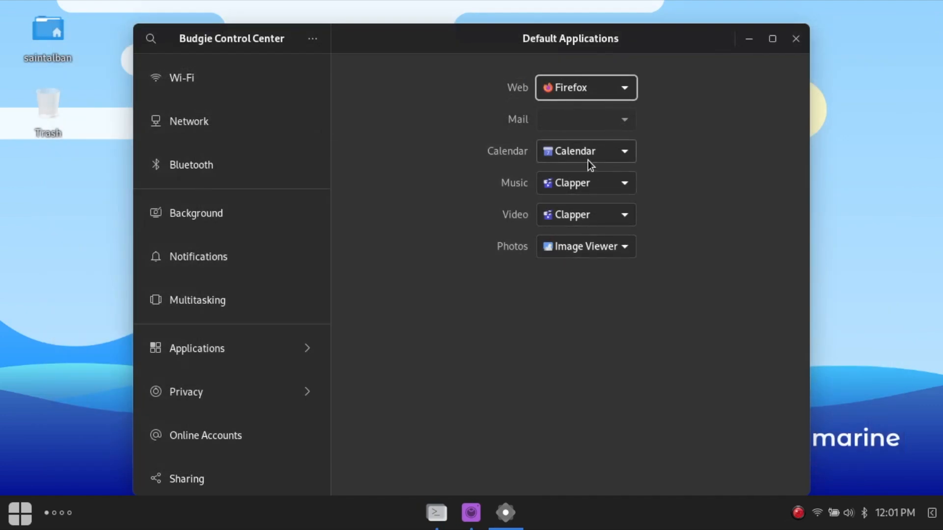
# Browse the Internet, Sound & Video and System Tools categories of the application menu
pyautogui.click(25, 513)
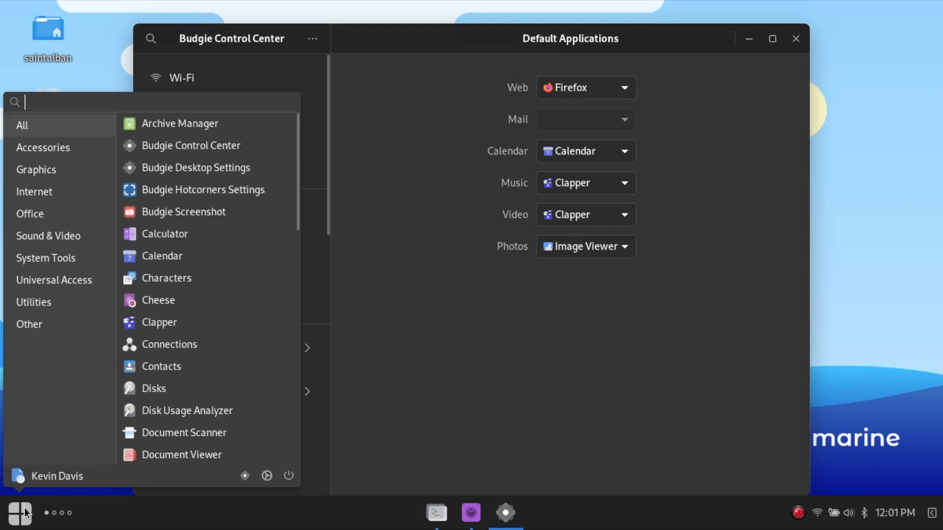
pyautogui.click(52, 186)
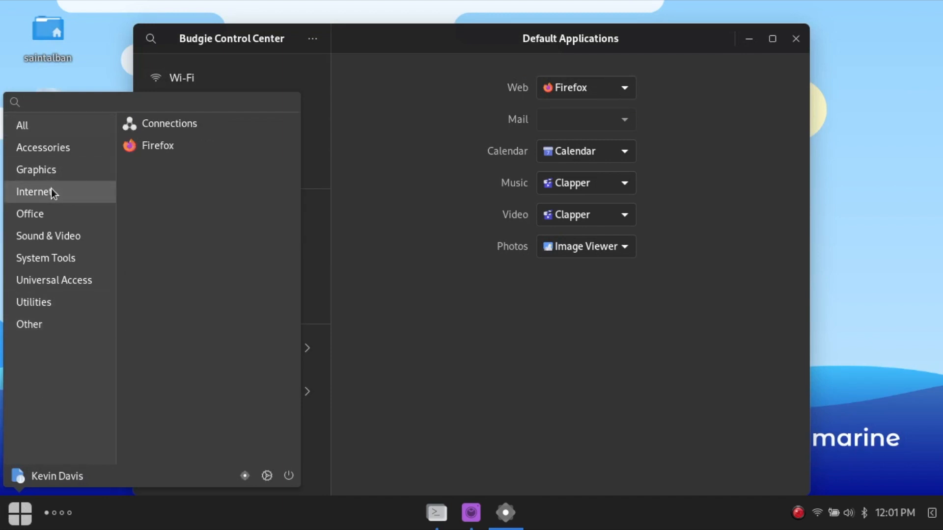
pyautogui.click(46, 234)
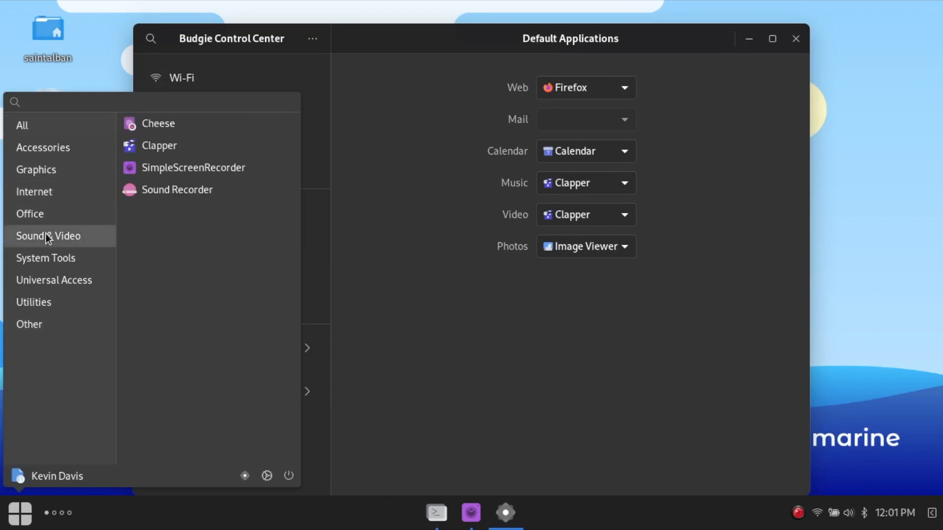
pyautogui.click(43, 253)
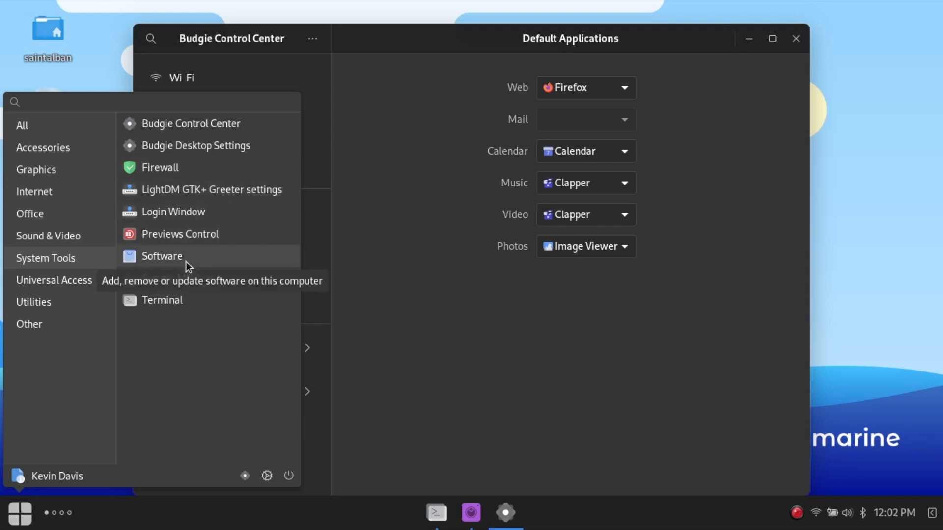
# Browse the Universal Access, Utilities and Other categories of the application menu
pyautogui.click(38, 279)
pyautogui.click(33, 298)
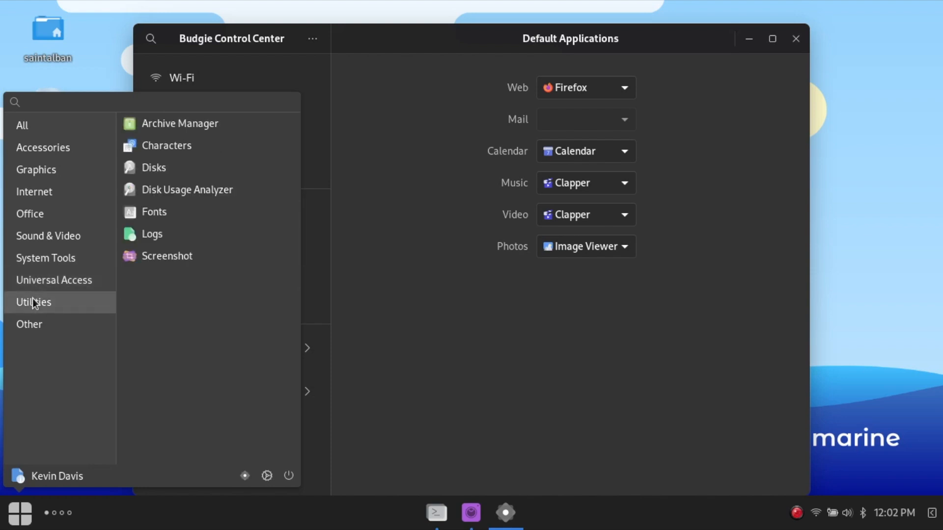
pyautogui.click(42, 324)
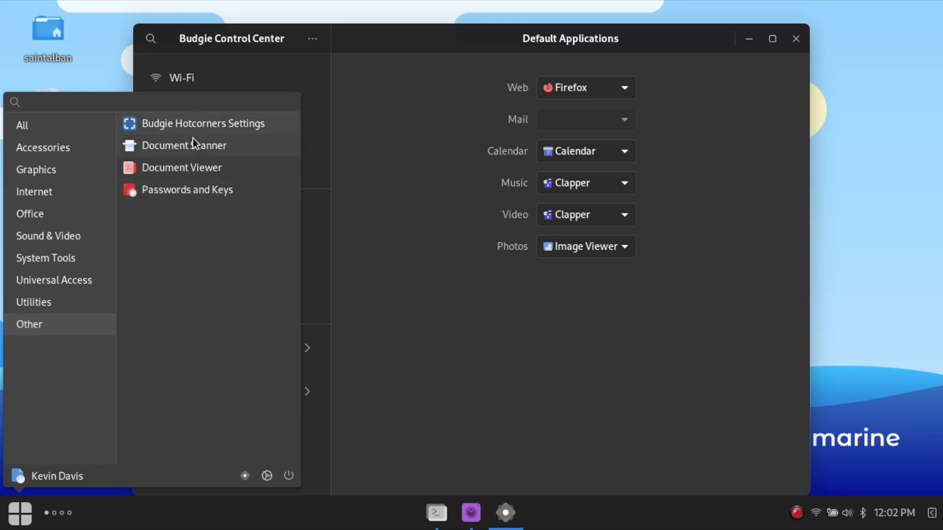
# Open Budgie Hotcorners Settings, activate hotcorners, and enable the top-left corner with the All windows in grid action
pyautogui.click(214, 123)
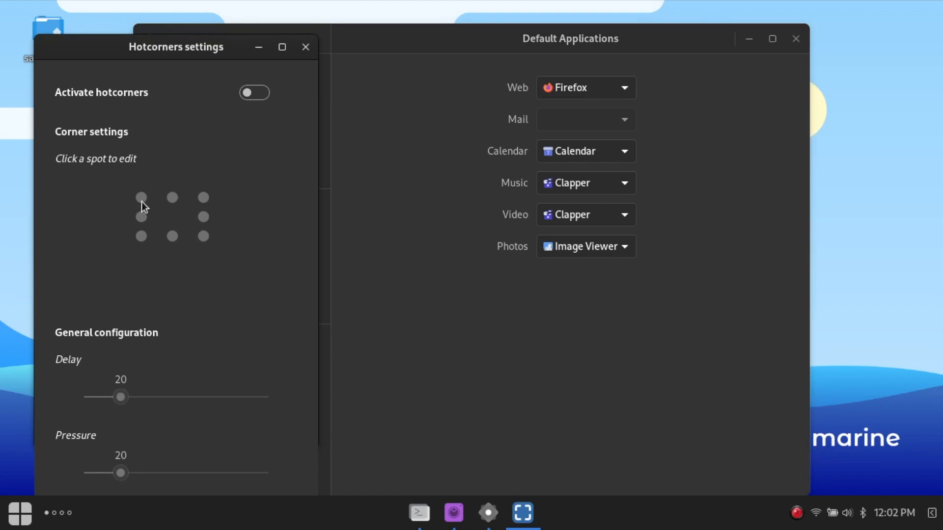
pyautogui.click(260, 96)
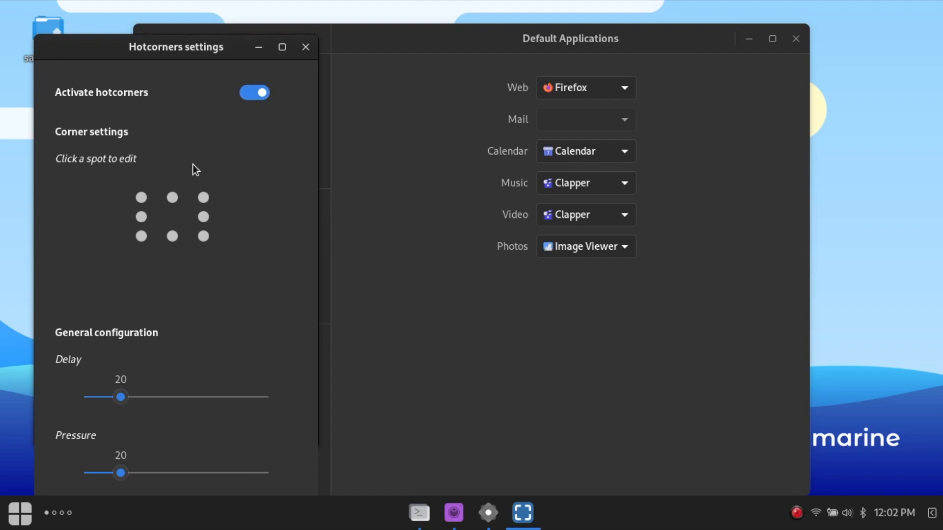
pyautogui.click(141, 197)
pyautogui.click(253, 285)
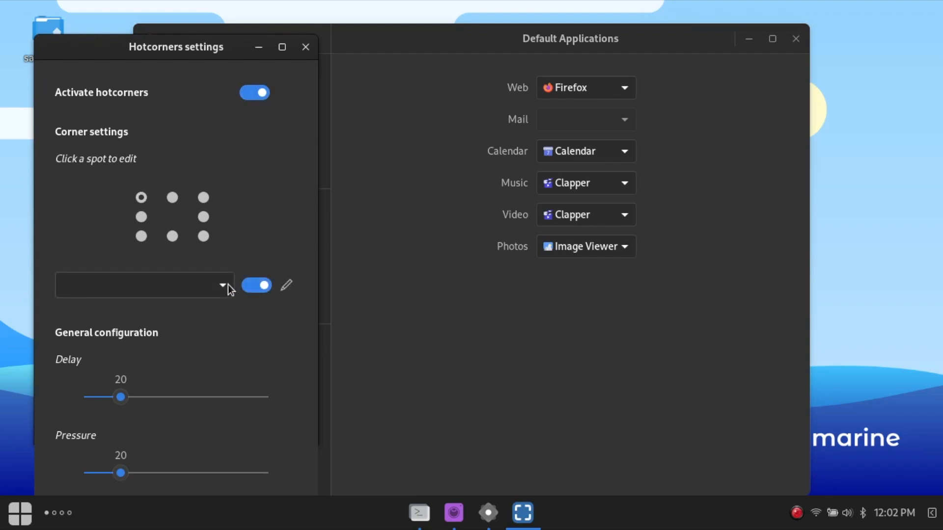
pyautogui.click(227, 285)
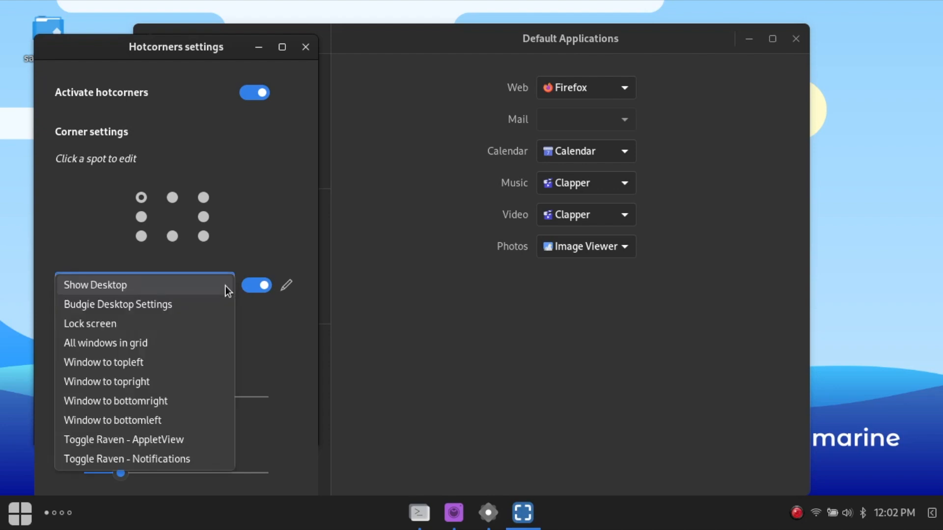
pyautogui.click(169, 350)
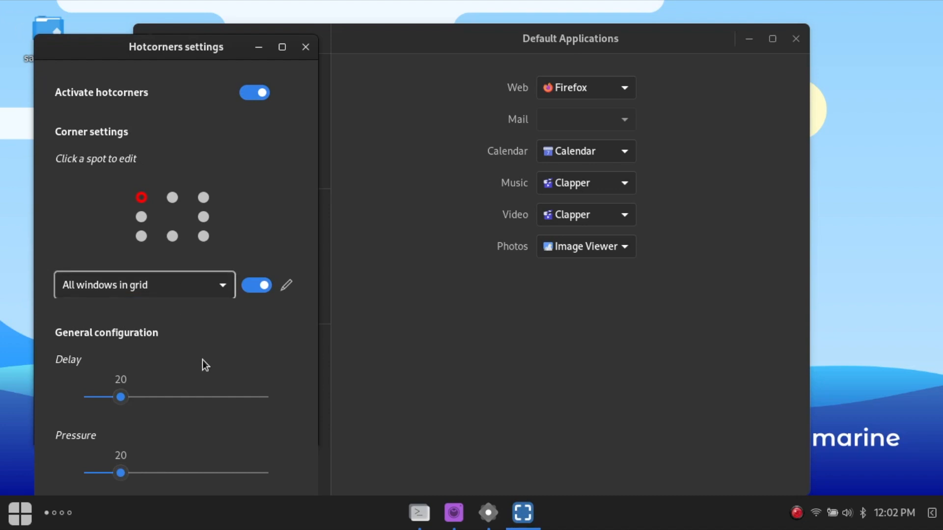
# Set the hotcorners delay to 7, enable the top-right corner with Show Desktop, and close the hotcorners settings
pyautogui.click(122, 400)
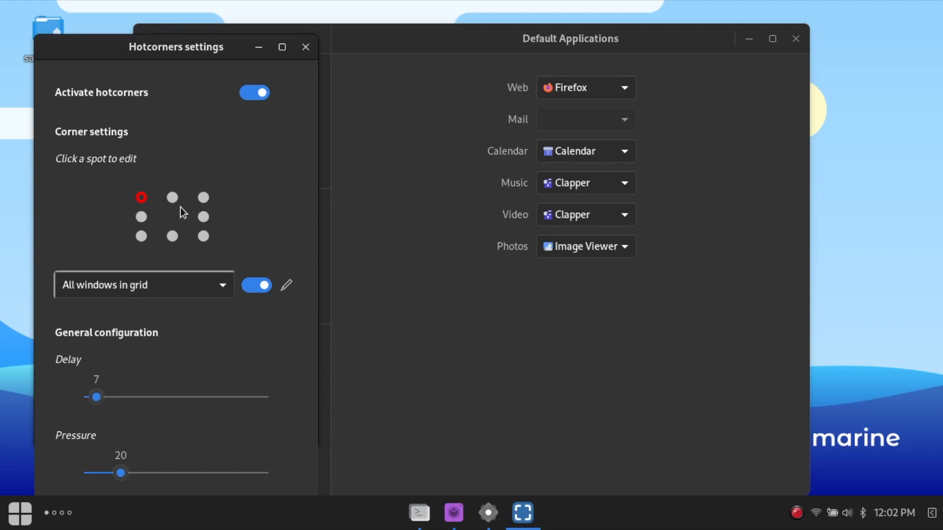
pyautogui.click(203, 196)
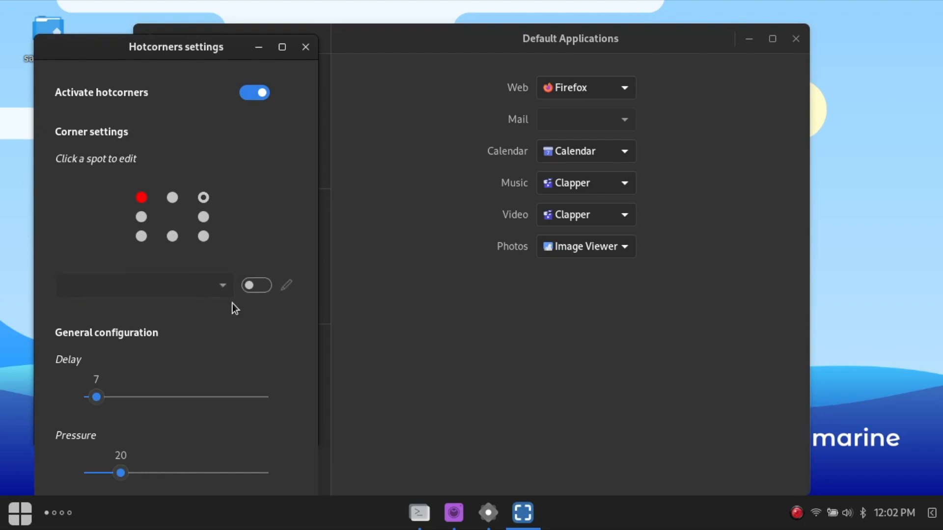
pyautogui.click(253, 285)
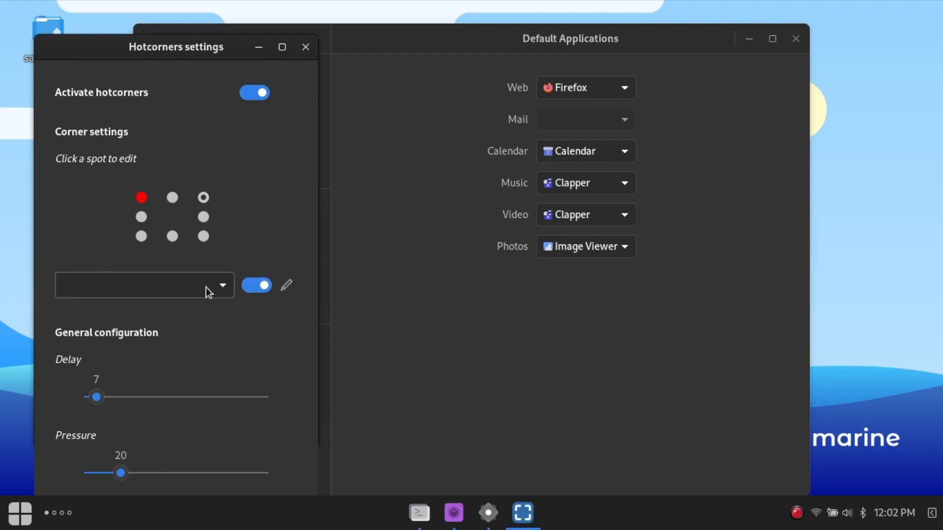
pyautogui.click(205, 287)
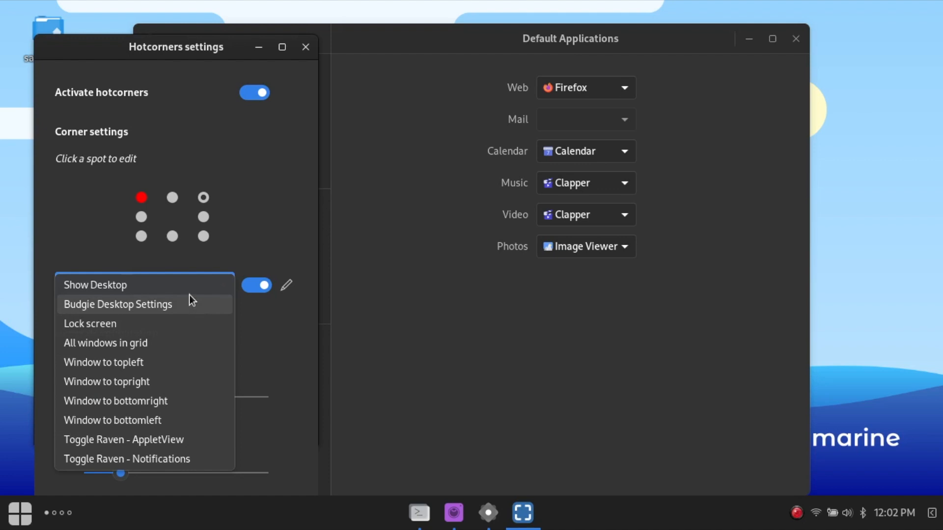
pyautogui.click(173, 292)
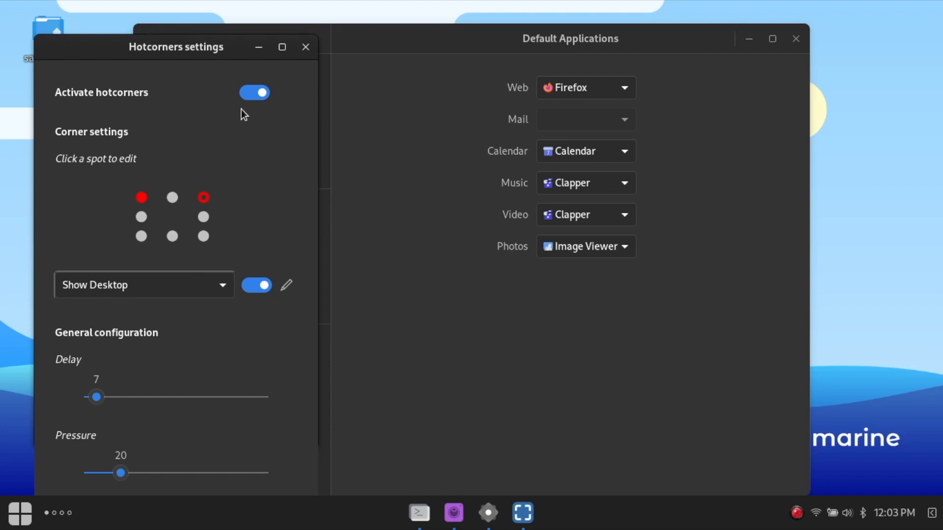
pyautogui.click(230, 52)
pyautogui.moveTo(247, 5)
pyautogui.mouseDown()
pyautogui.moveTo(267, 27)
pyautogui.moveTo(280, 4)
pyautogui.moveTo(259, 7)
pyautogui.mouseUp()
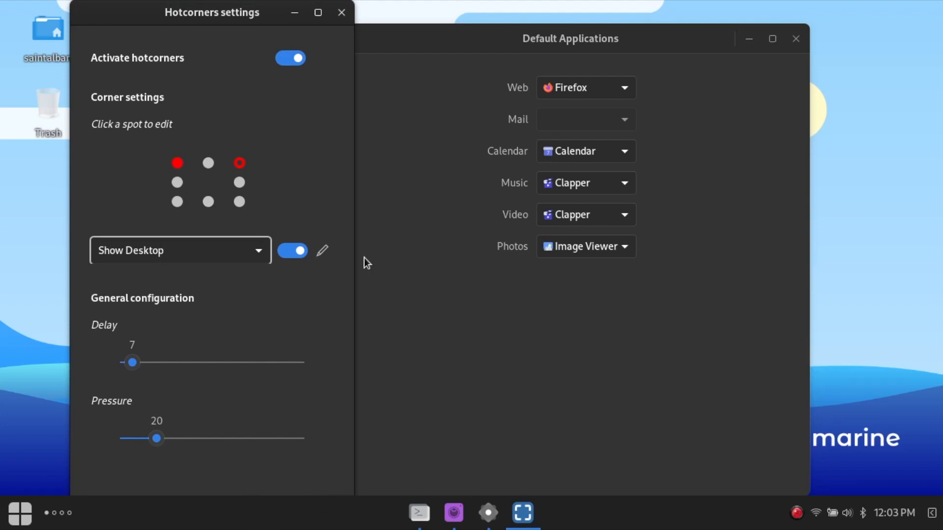
pyautogui.click(340, 13)
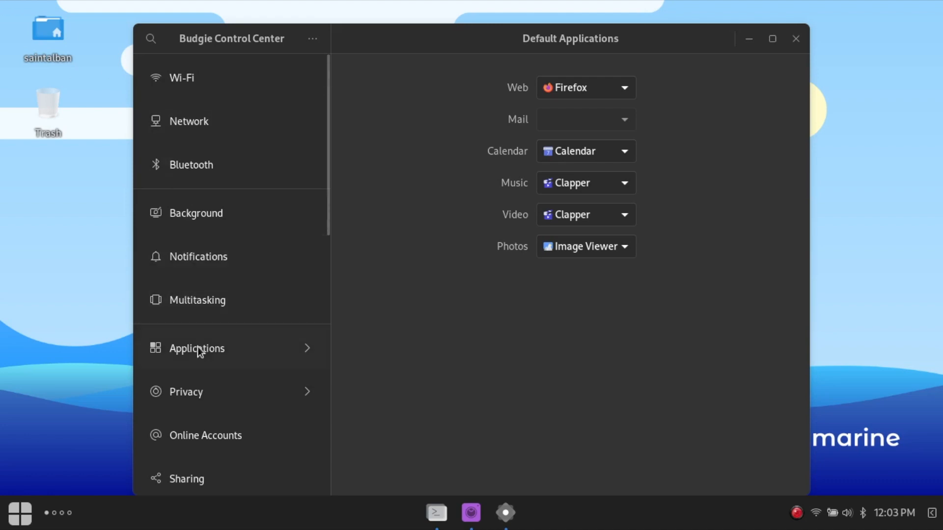
# View the Sound settings, and in Power set Screen Blank to Never and turn off Automatic Power Saver and Dim Screen
pyautogui.scroll(-10, 213, 420)
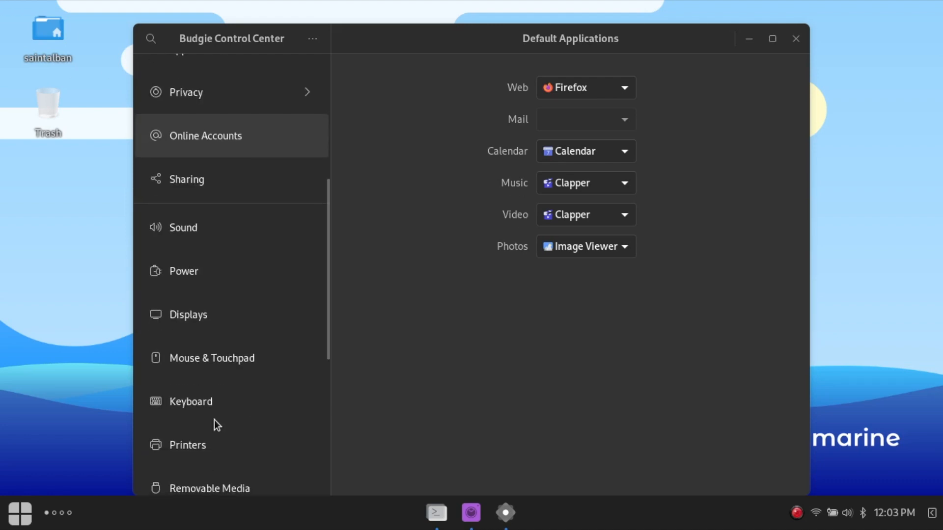
pyautogui.click(214, 237)
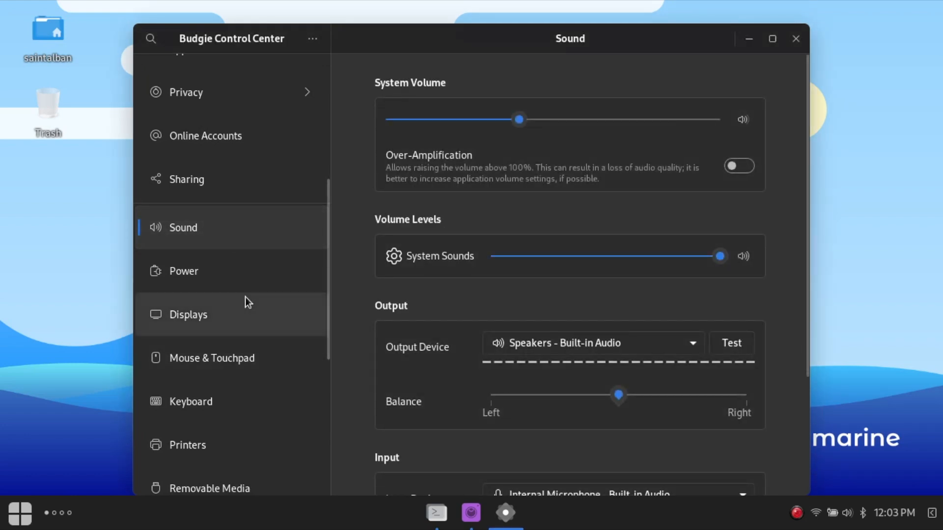
pyautogui.scroll(-2, 244, 297)
pyautogui.click(225, 199)
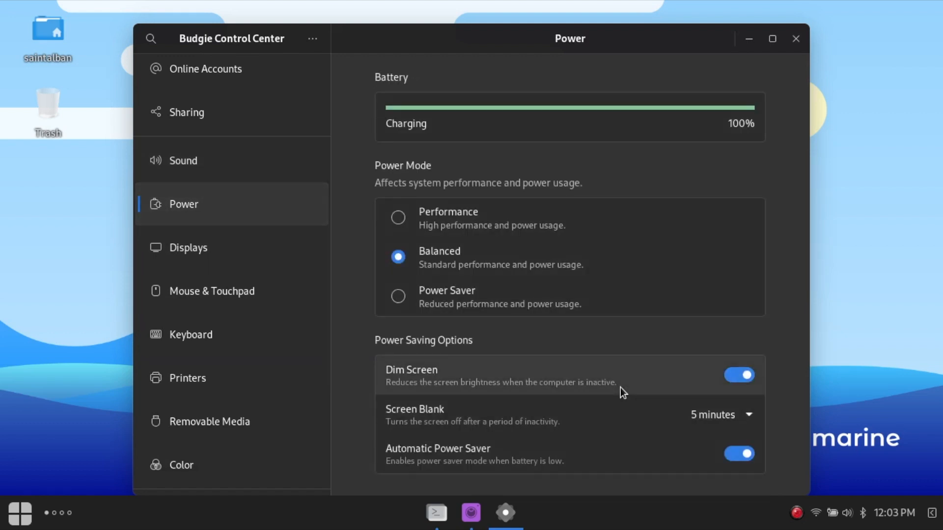
pyautogui.click(694, 420)
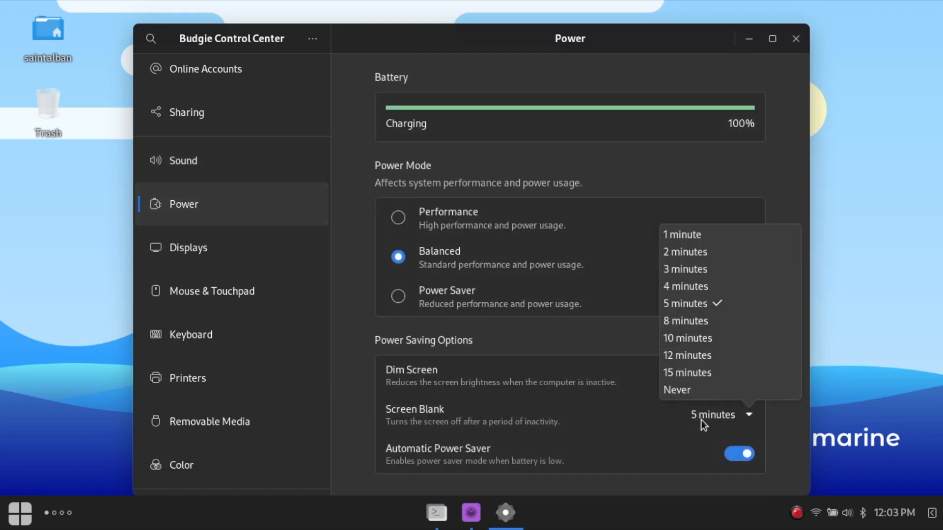
pyautogui.click(701, 389)
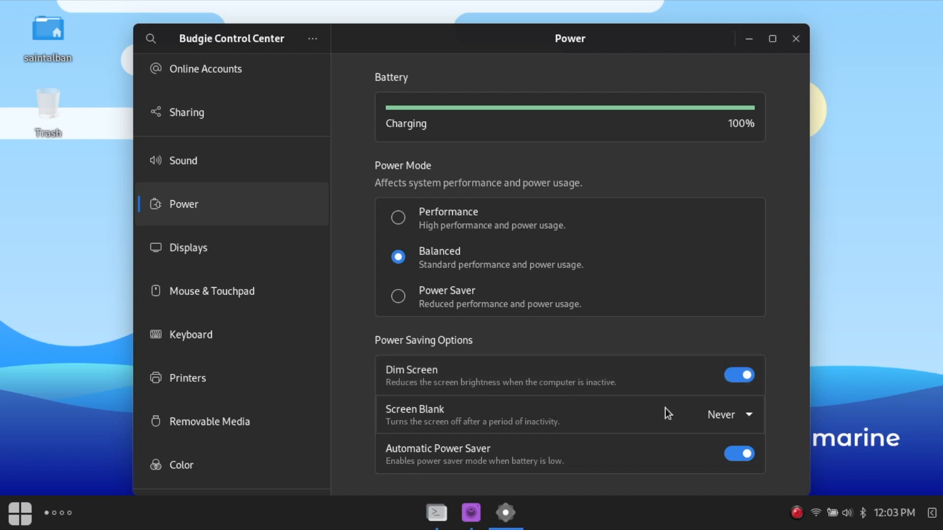
pyautogui.click(746, 443)
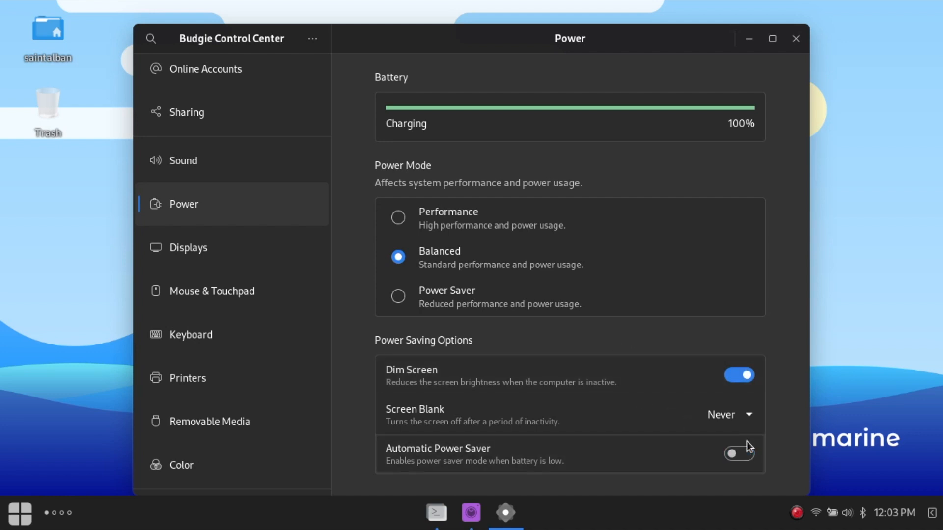
pyautogui.click(744, 376)
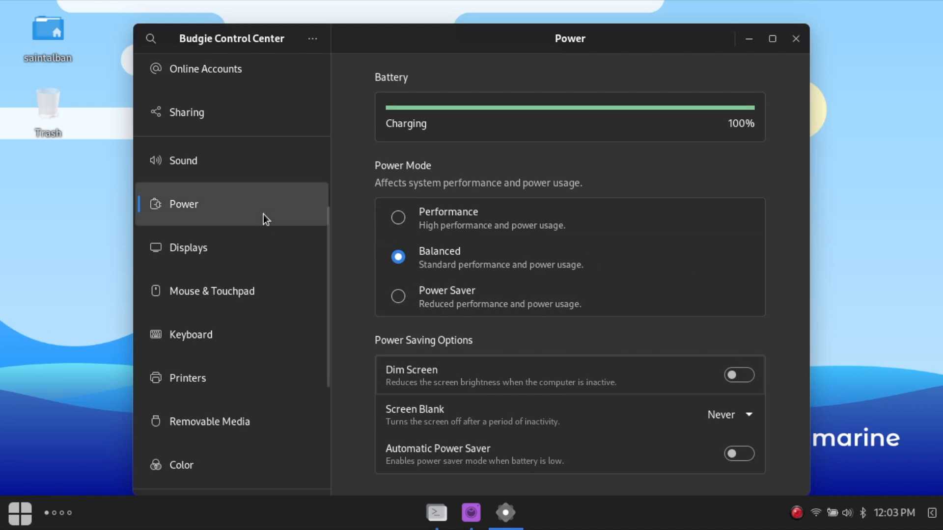
# Turn off Automatic Screen Lock in the Displays settings and view the Color page
pyautogui.click(245, 250)
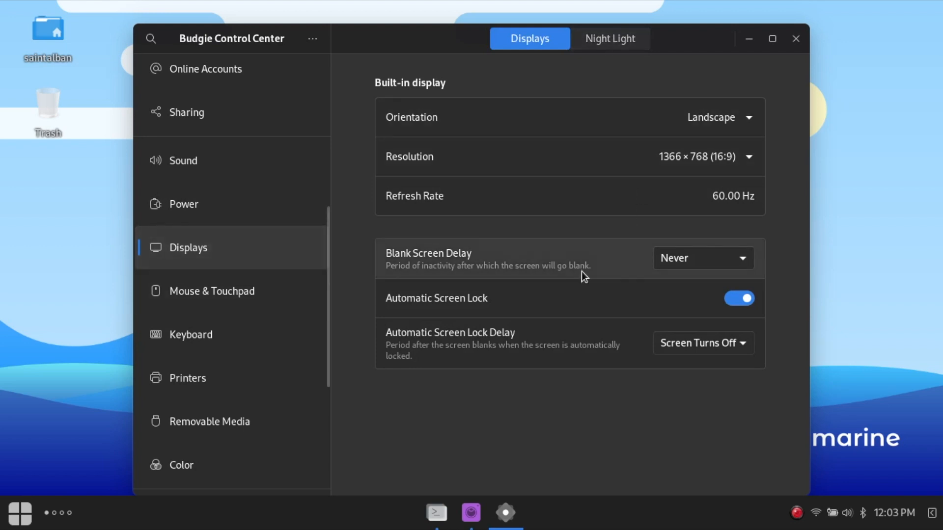
pyautogui.click(752, 295)
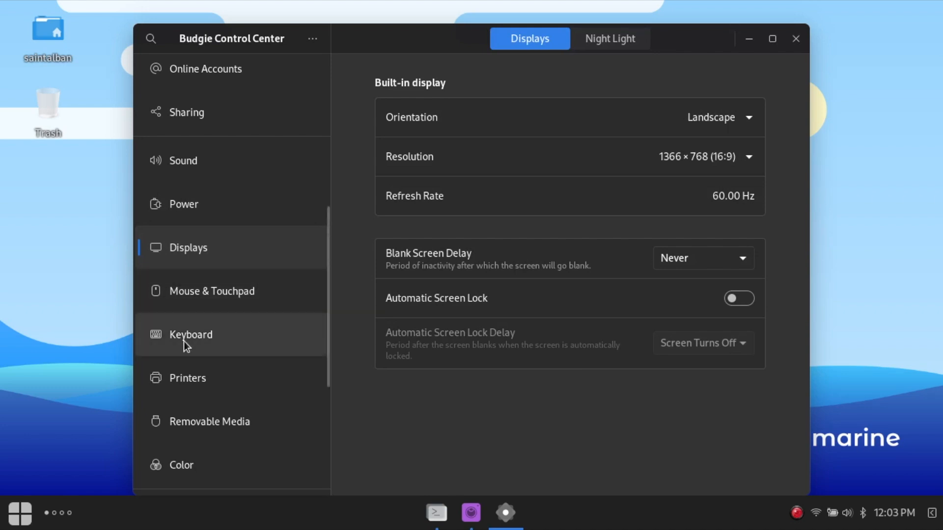
pyautogui.scroll(-3, 190, 415)
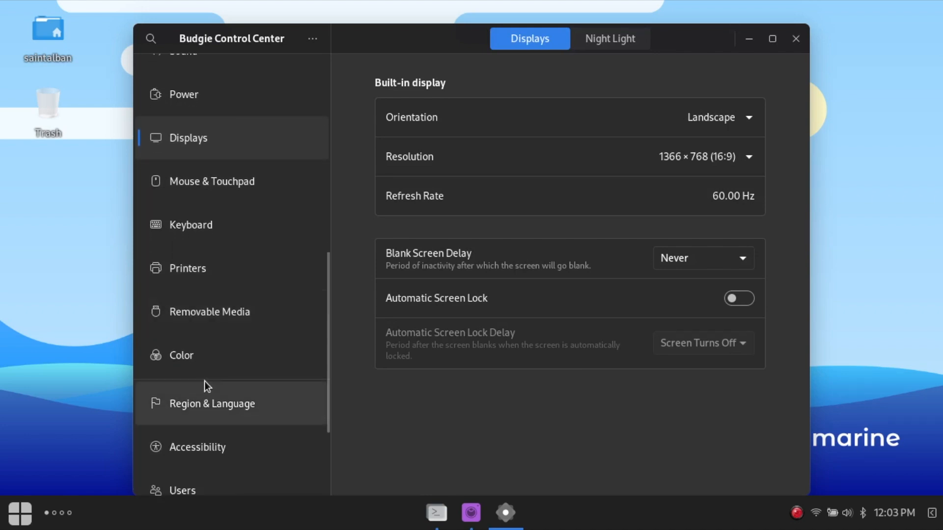
pyautogui.click(212, 364)
pyautogui.scroll(-3, 213, 364)
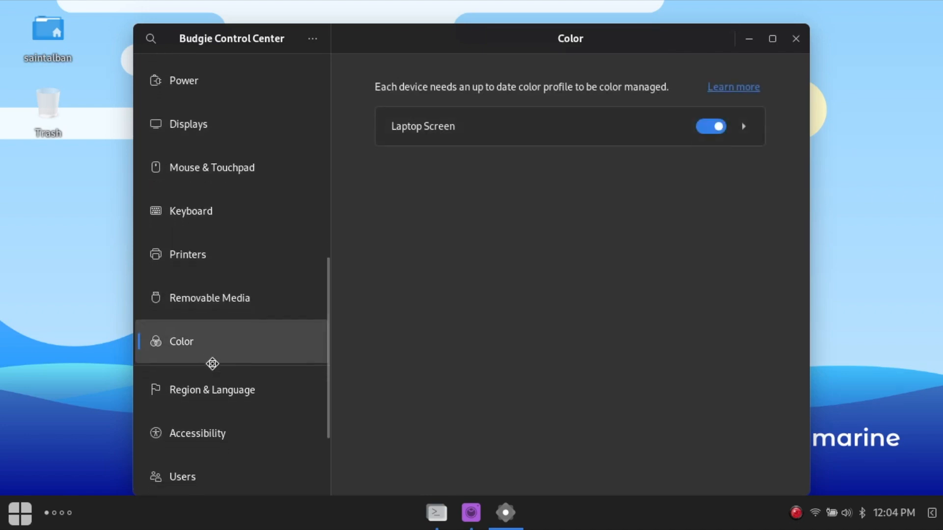
# Try Large Text in the Accessibility settings, switch it back off, and look through the hearing, typing and pointing options
pyautogui.click(225, 325)
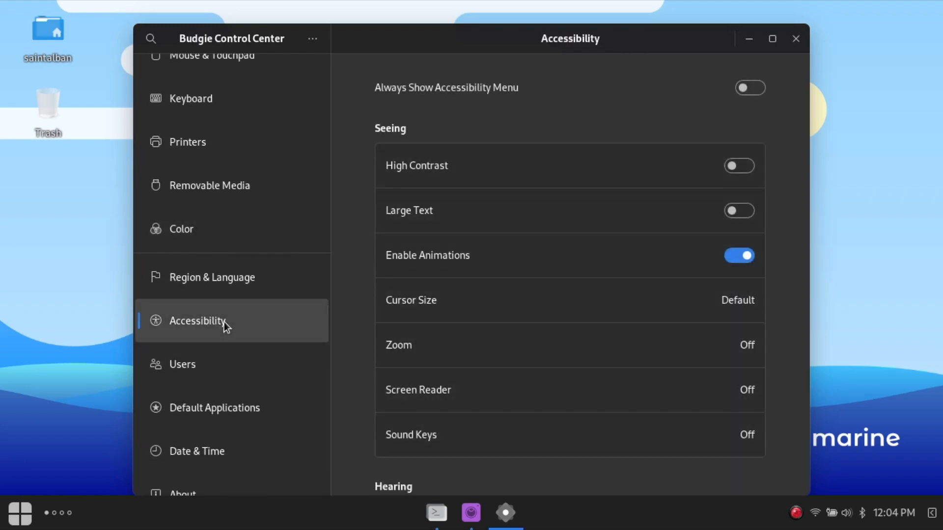
pyautogui.click(731, 210)
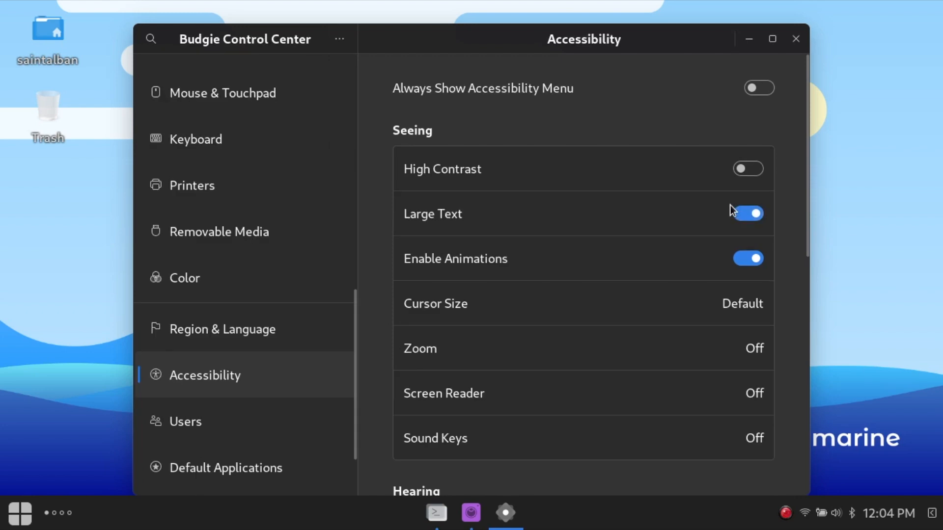
pyautogui.click(751, 218)
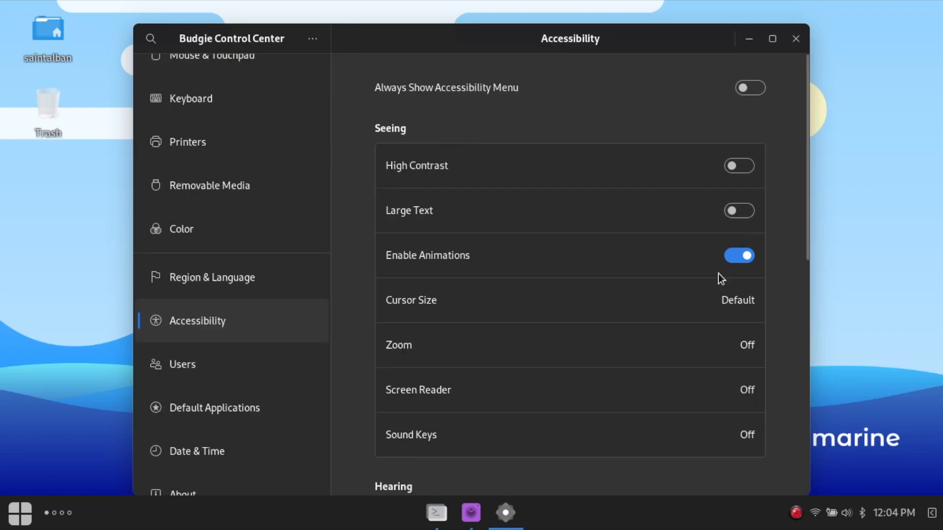
pyautogui.scroll(-5, 649, 368)
pyautogui.scroll(-5, 647, 370)
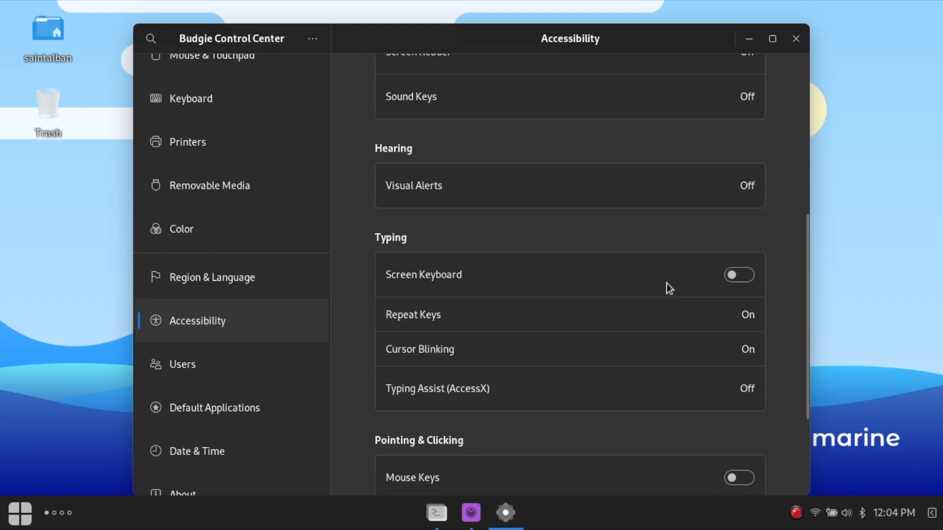
pyautogui.scroll(-3, 625, 370)
pyautogui.scroll(-3, 624, 369)
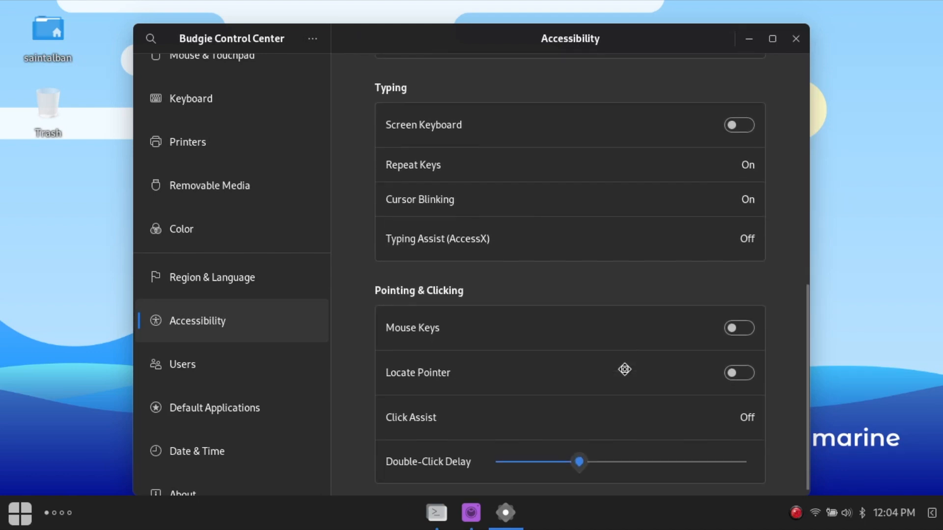
pyautogui.scroll(-1, 624, 369)
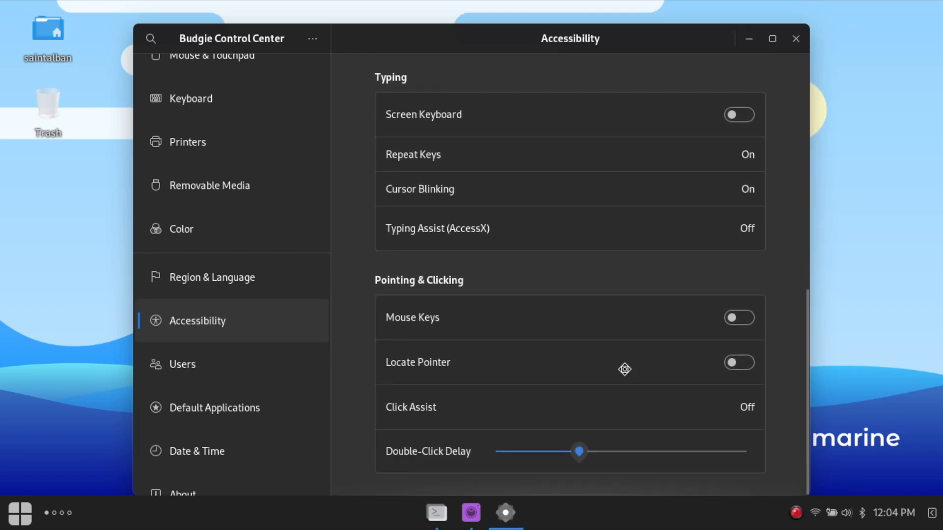
# View the Users and Default Applications pages of the control center
pyautogui.click(265, 362)
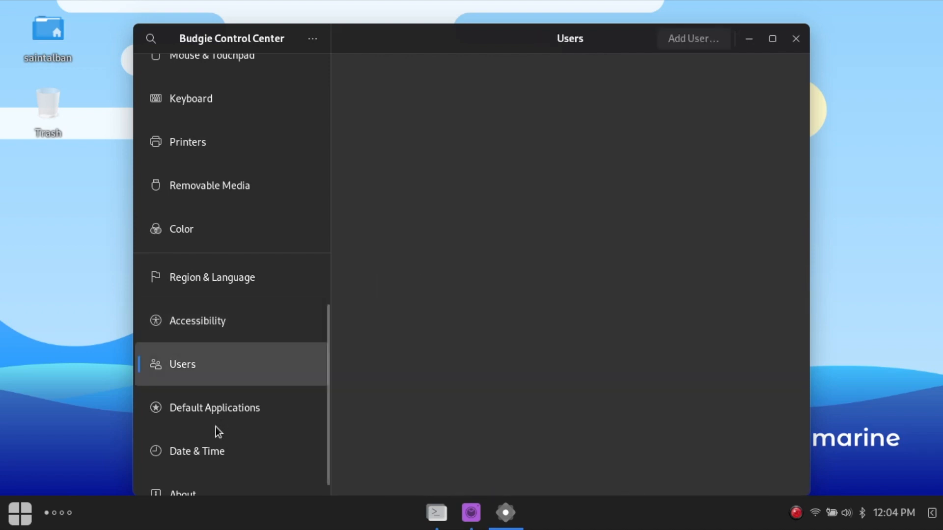
pyautogui.click(237, 400)
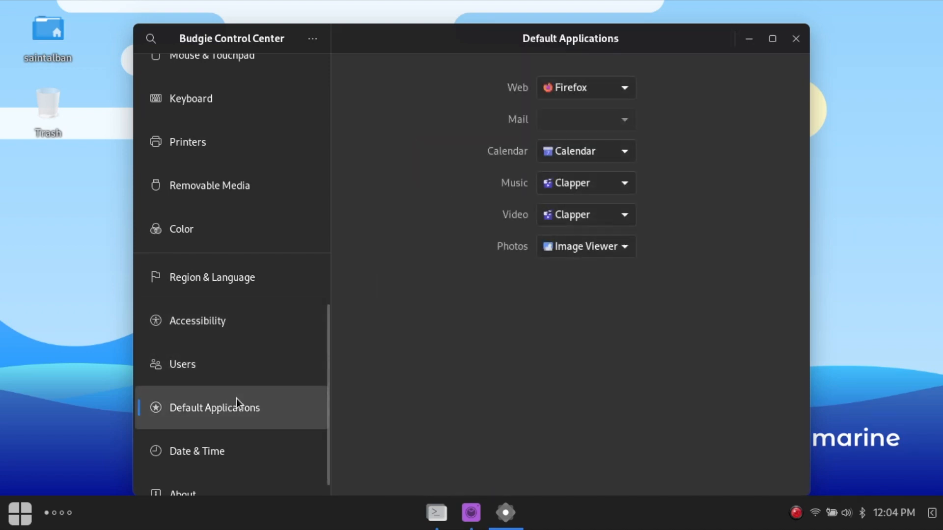
# Rename the device as ULTRAMARiNE-book on the About page of the control center
pyautogui.click(192, 487)
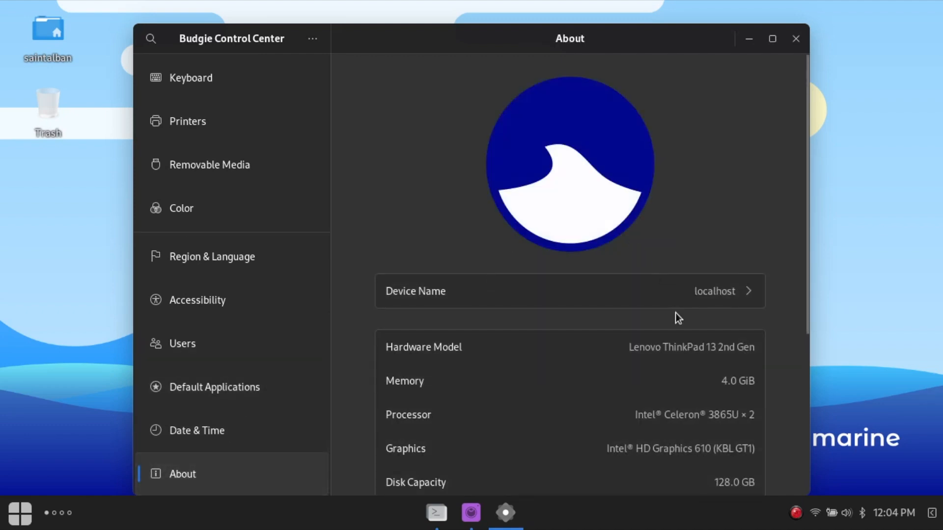
pyautogui.click(715, 292)
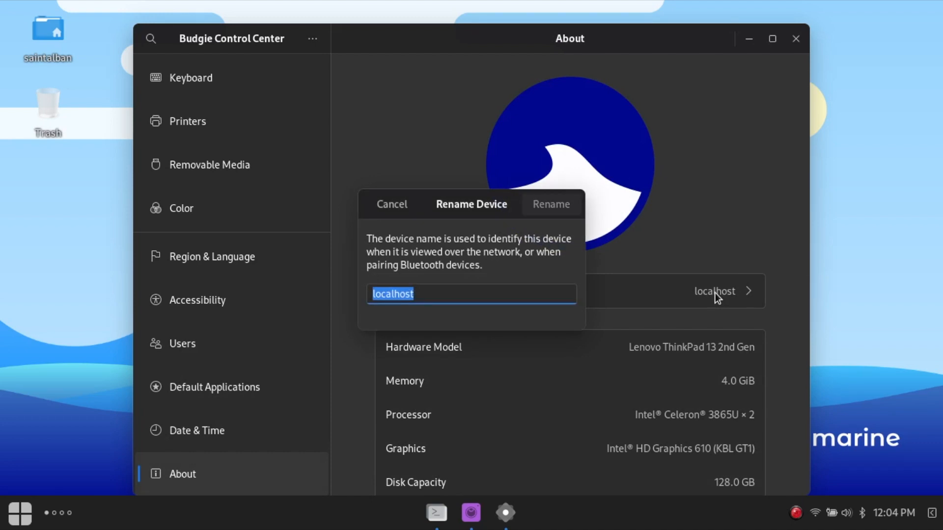
pyautogui.write('ULTRA')
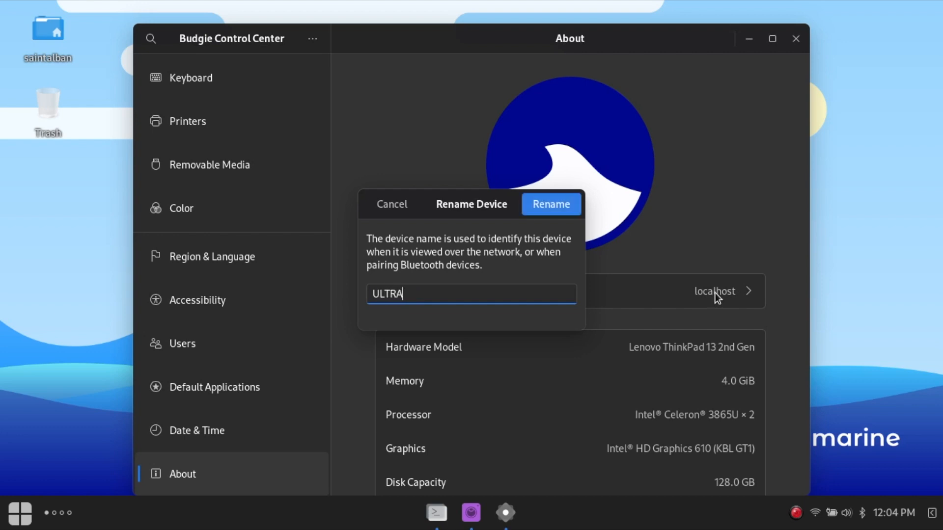
pyautogui.write('MARiNE-book')
pyautogui.click(536, 193)
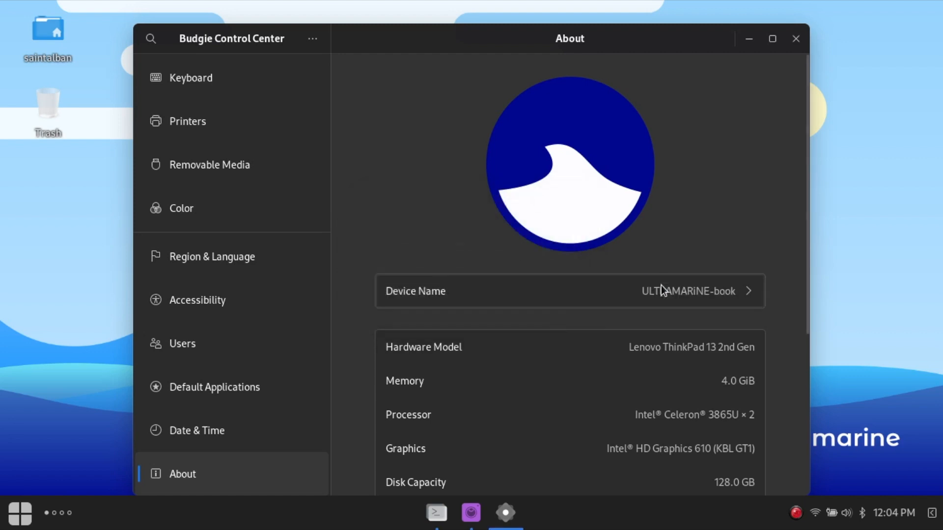
# Review the hardware and operating system details on the About page, and close the control center
pyautogui.scroll(-2, 533, 299)
pyautogui.scroll(-4, 650, 361)
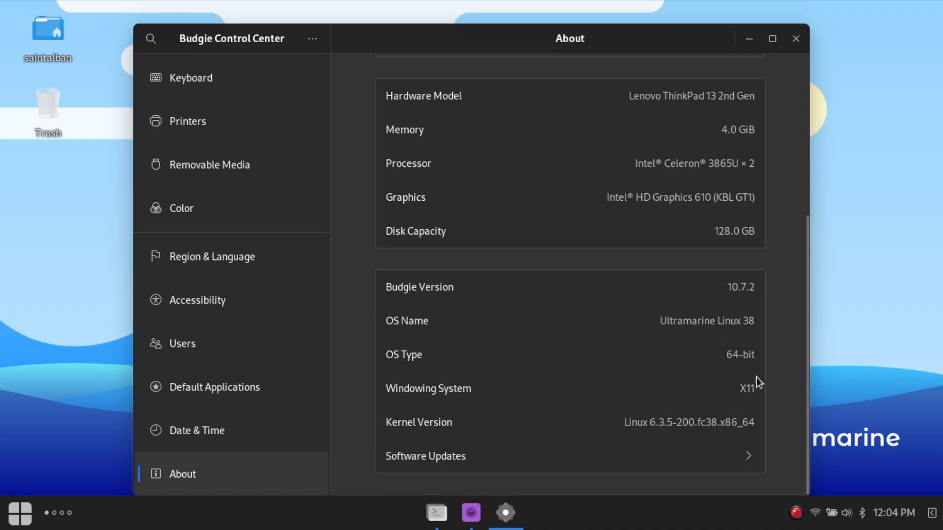
pyautogui.scroll(-1, 251, 432)
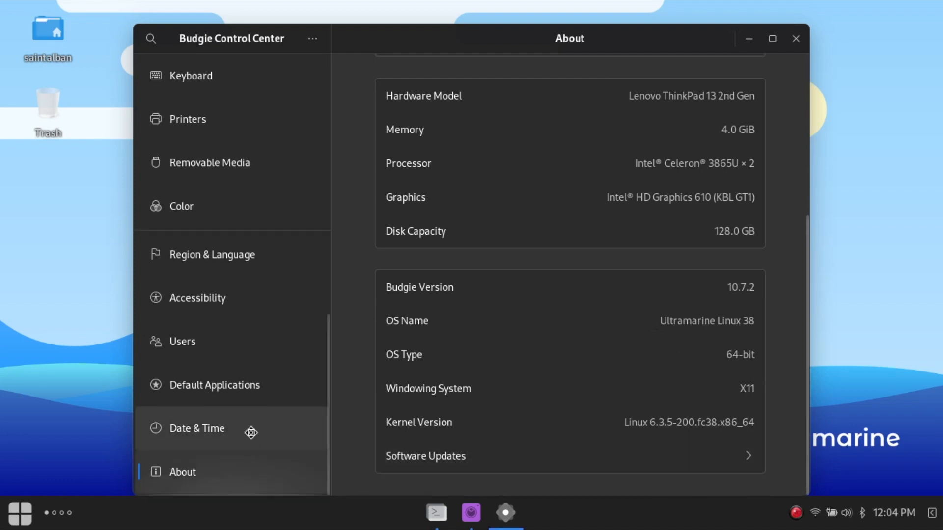
pyautogui.click(796, 38)
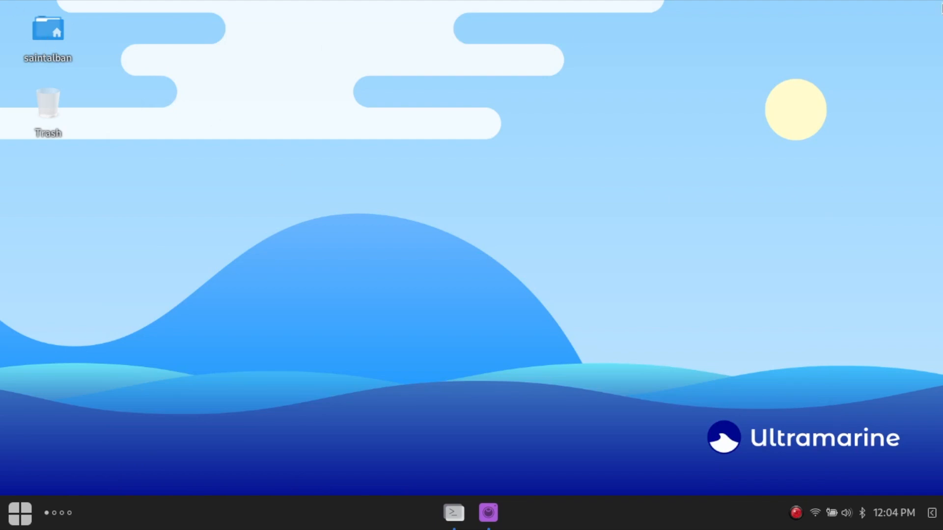
# Check the system update's progress in the terminal twice, minimizing the window after each look
pyautogui.click(456, 516)
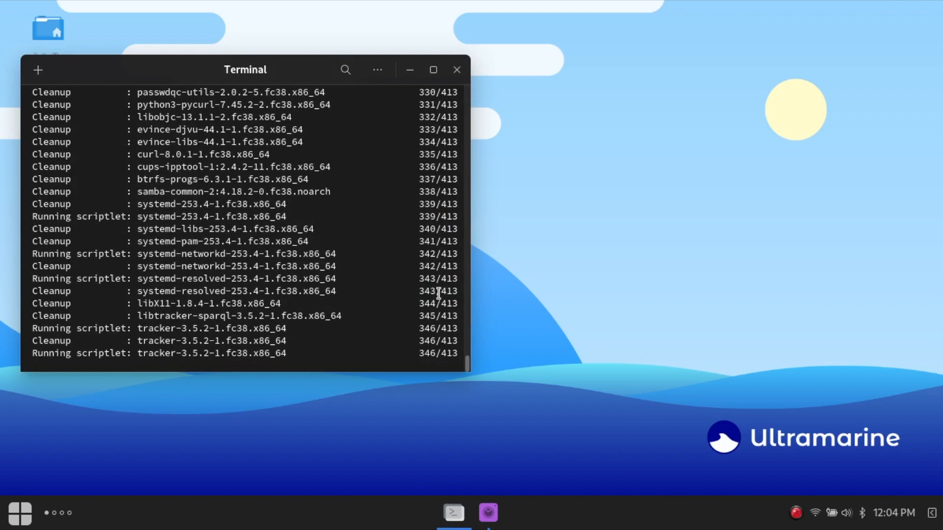
pyautogui.click(407, 77)
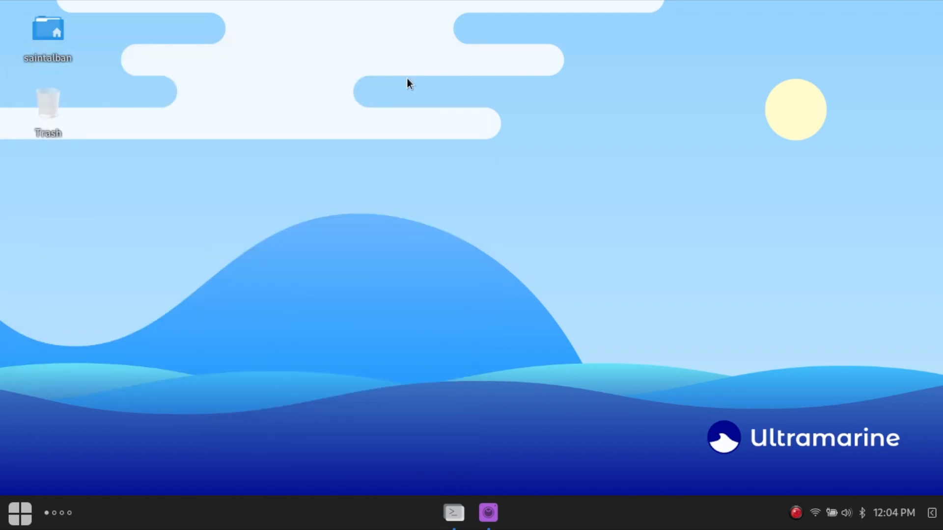
pyautogui.click(453, 503)
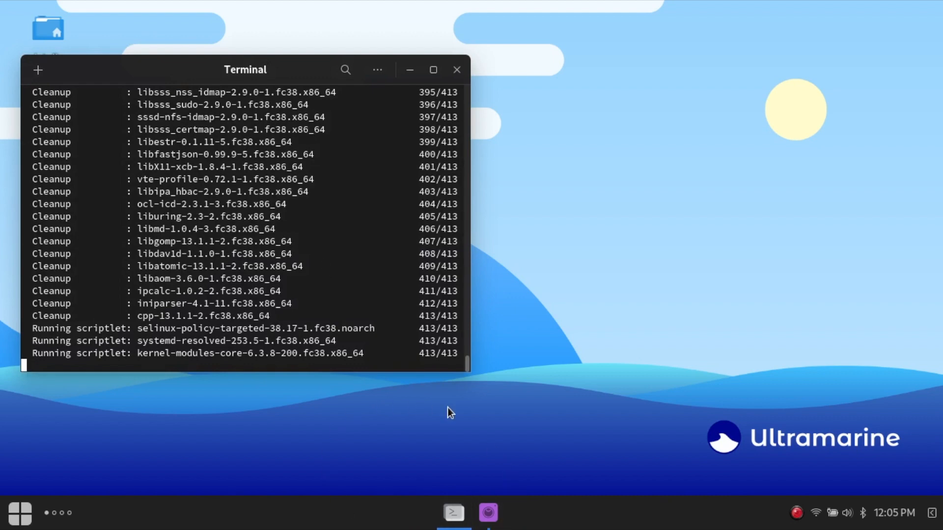
pyautogui.click(415, 78)
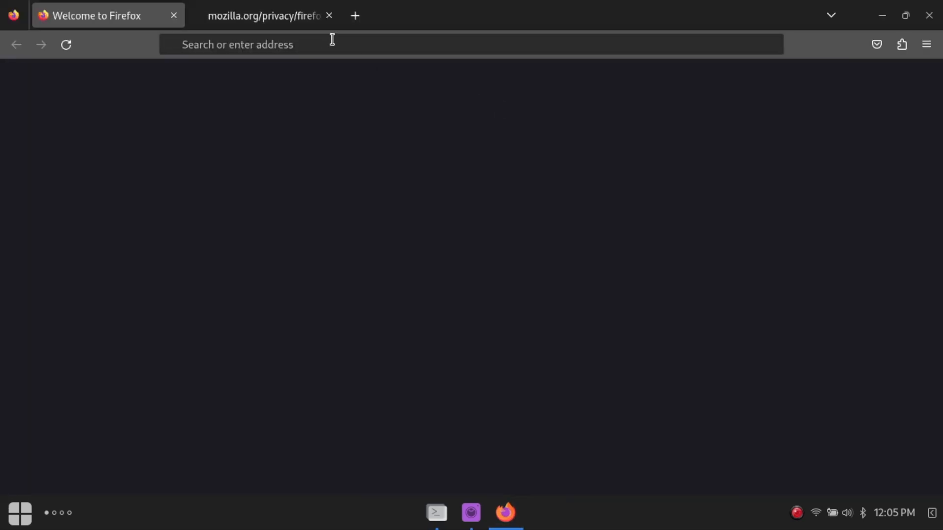
# Load flathub.org in the first tab of Firefox
pyautogui.write('flathub.org')
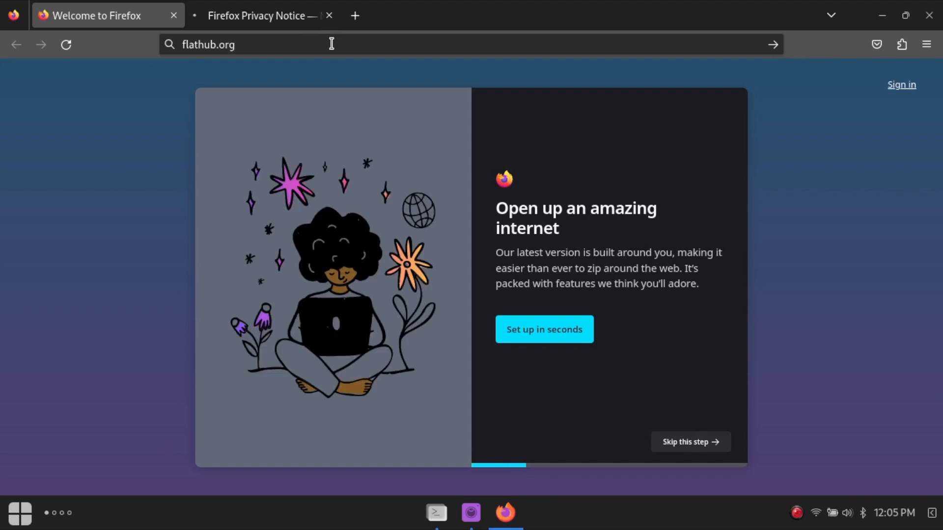
# Try to load budgie-look.org in the Firefox Privacy Notice tab
pyautogui.click(294, 16)
pyautogui.click(336, 51)
pyautogui.write('budg')
pyautogui.write('ie')
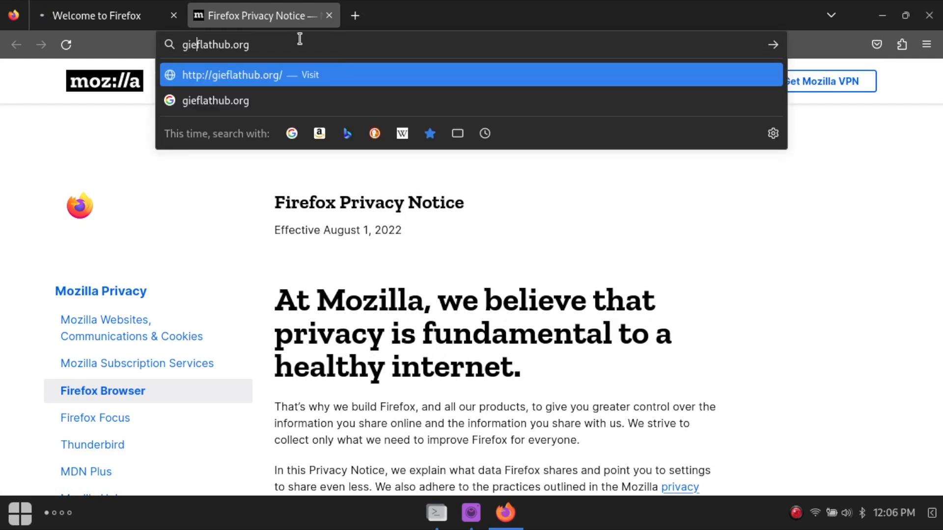
pyautogui.hotkey('ctrl', 'a')
pyautogui.write('budge-look.org')
pyautogui.click(241, 56)
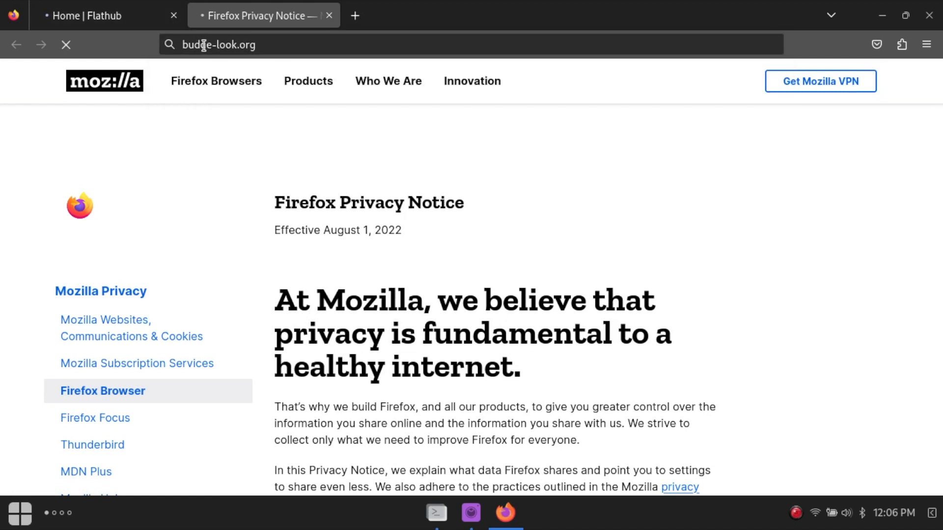
pyautogui.click(204, 46)
pyautogui.click(204, 46)
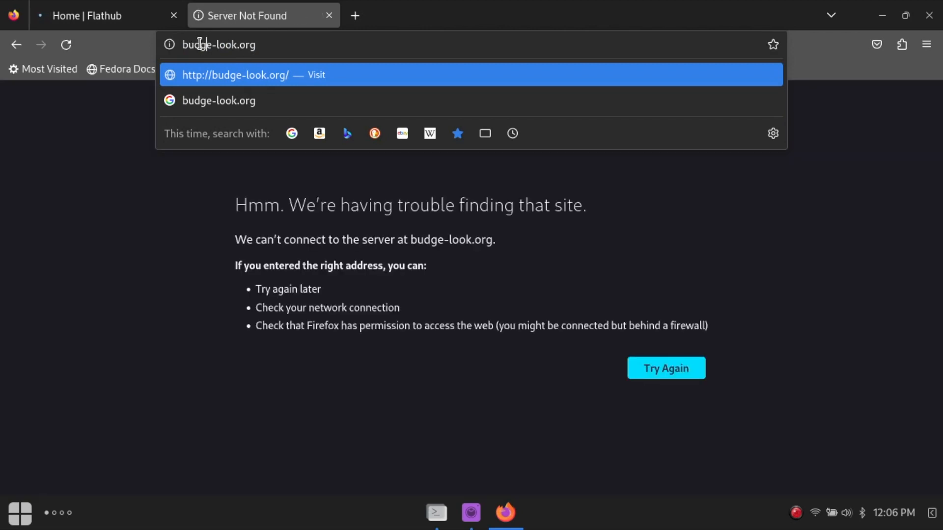
pyautogui.write('i')
pyautogui.press('Return')
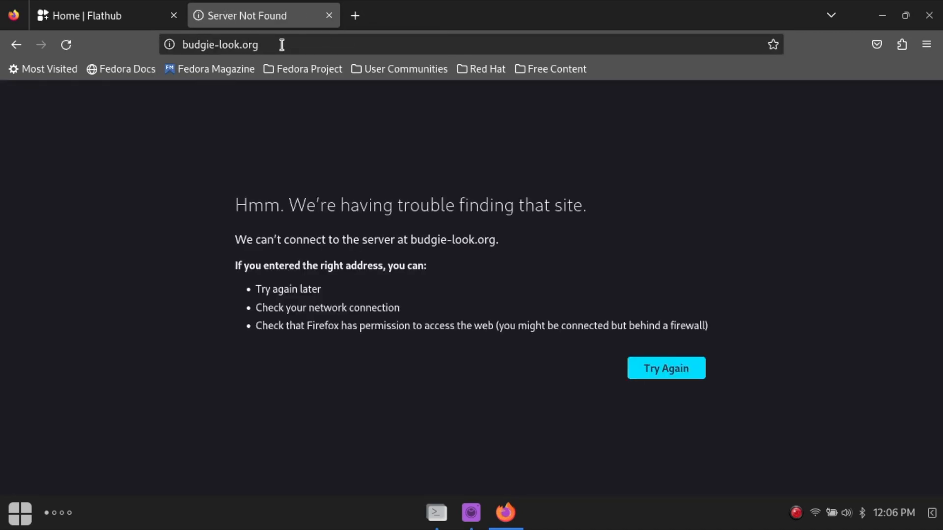
# Replace the address in the second browser tab with gnome-look.org and load it
pyautogui.doubleClick(282, 45)
pyautogui.hotkey('ctrl', 'a')
pyautogui.write('gnome-look.org')
pyautogui.press('Return')
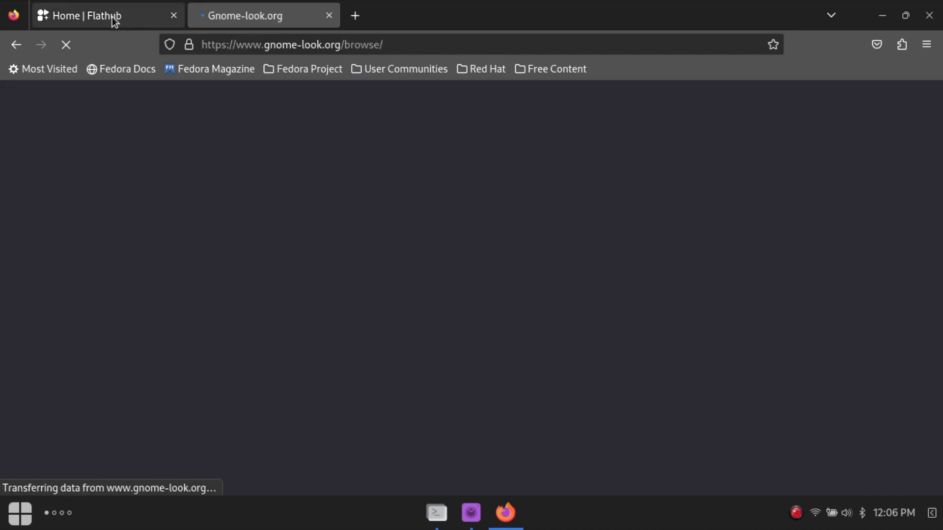
# Search Flathub for Tenacity
pyautogui.click(114, 21)
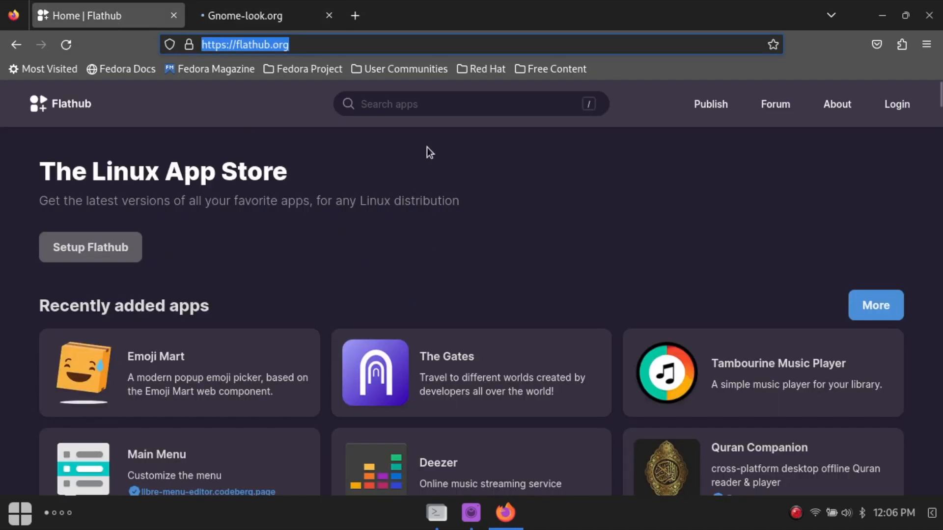
pyautogui.click(391, 97)
pyautogui.write('Tenacity')
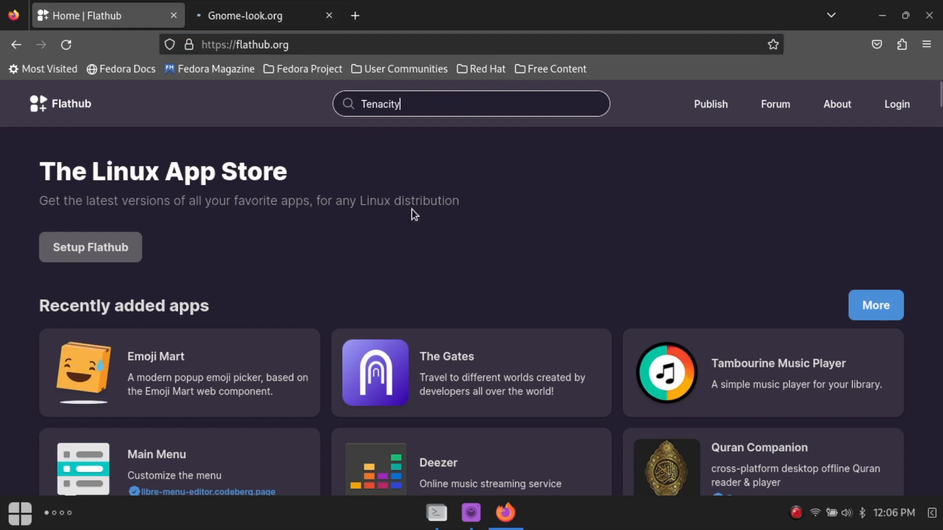
pyautogui.press('Return')
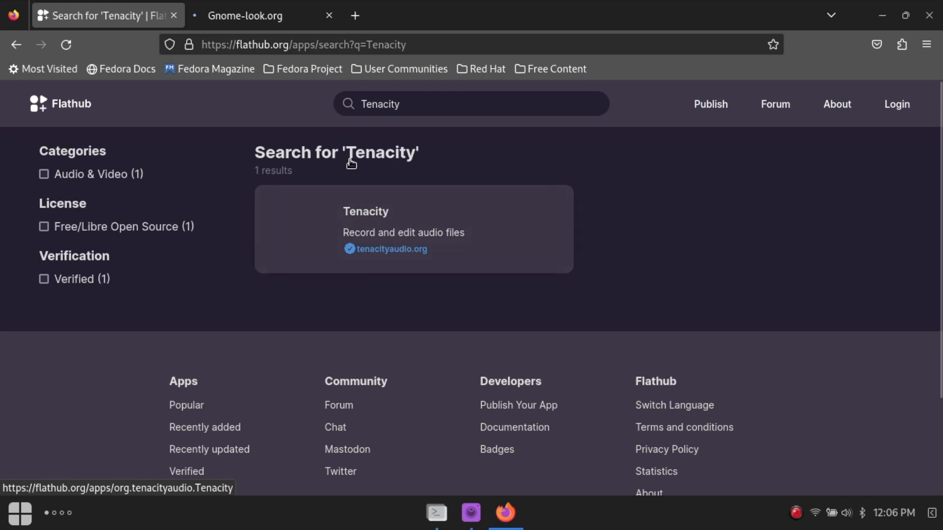
# Look at the Gnome-look.org page and check the system update's progress in the terminal
pyautogui.click(274, 19)
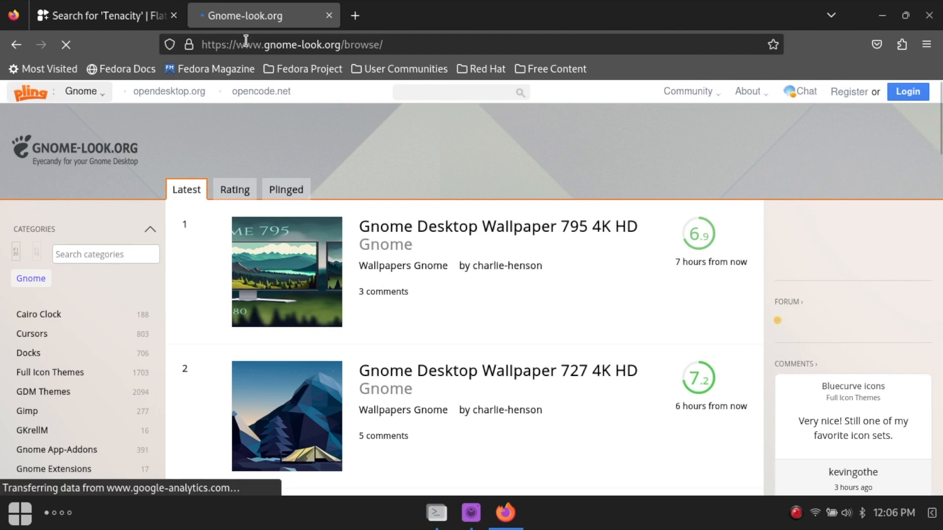
pyautogui.click(122, 16)
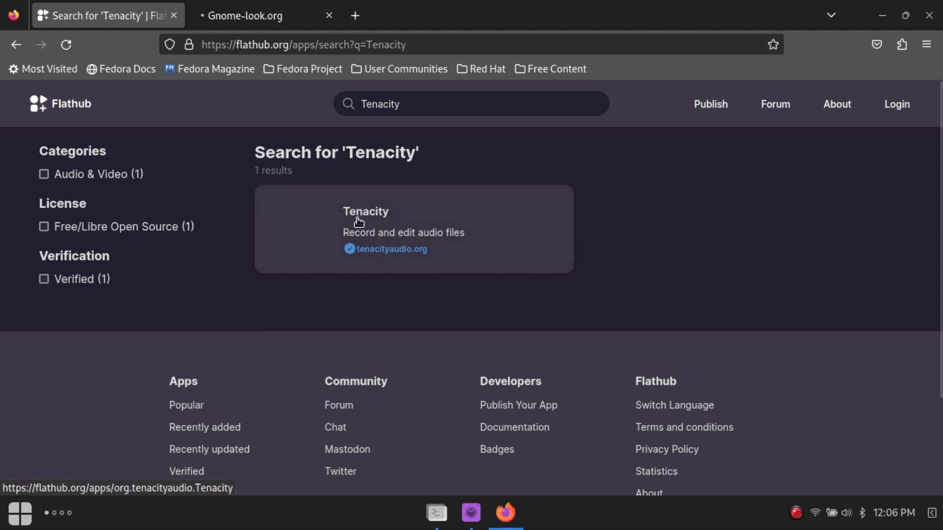
pyautogui.click(426, 520)
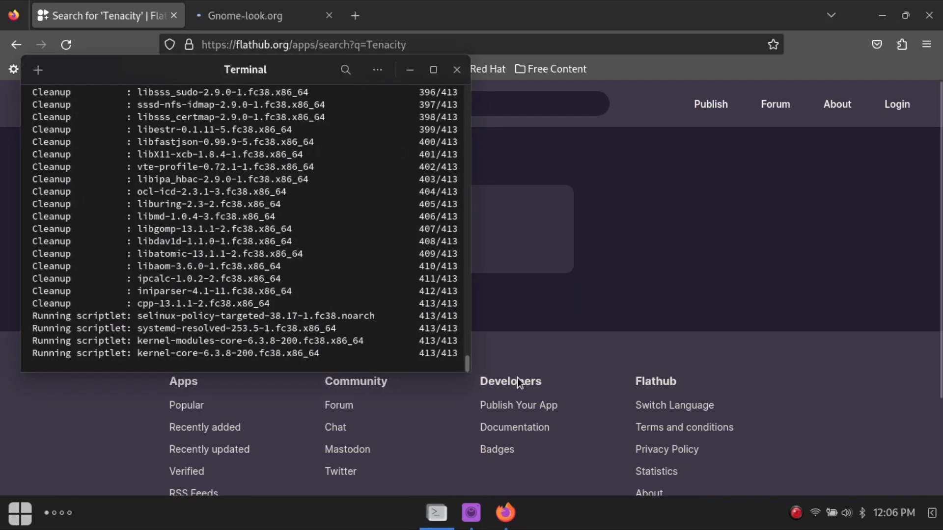
pyautogui.click(416, 75)
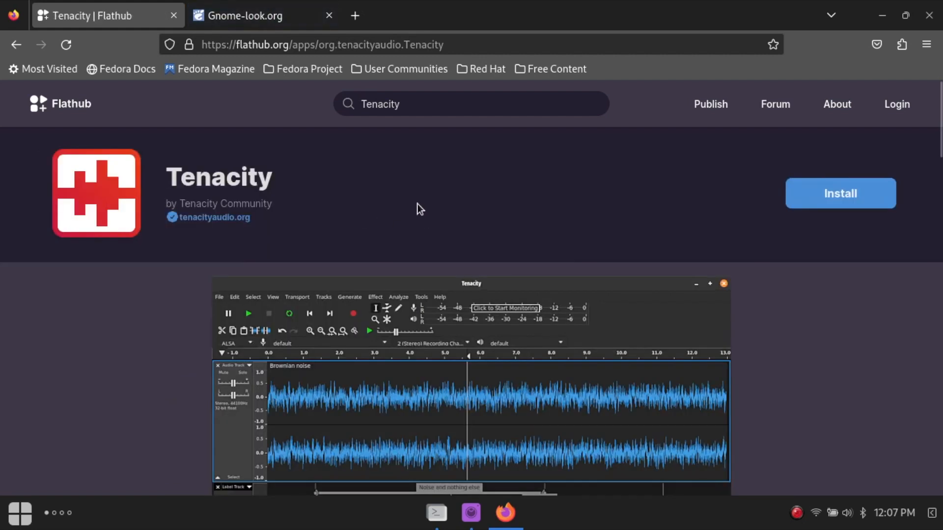
# Copy the manual Flatpak install command from Tenacity's Flathub page
pyautogui.scroll(-15, 417, 204)
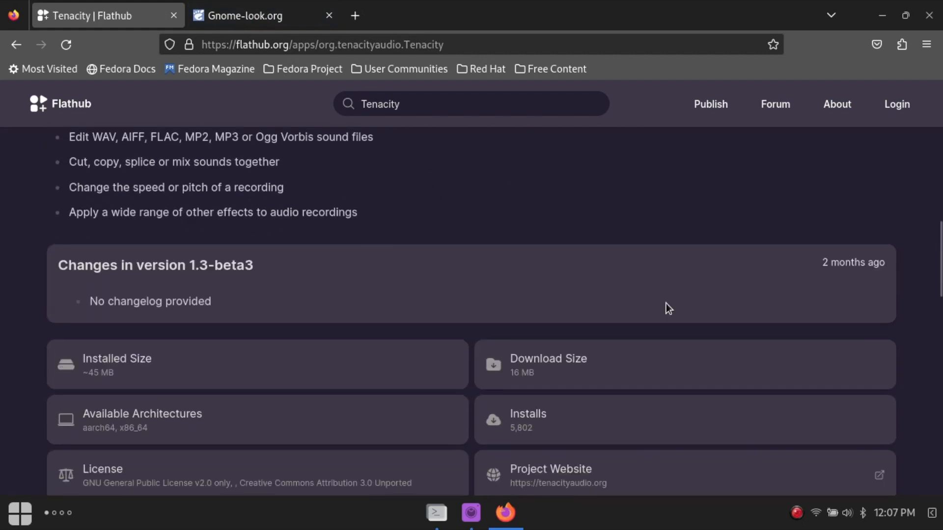
pyautogui.scroll(-12, 666, 302)
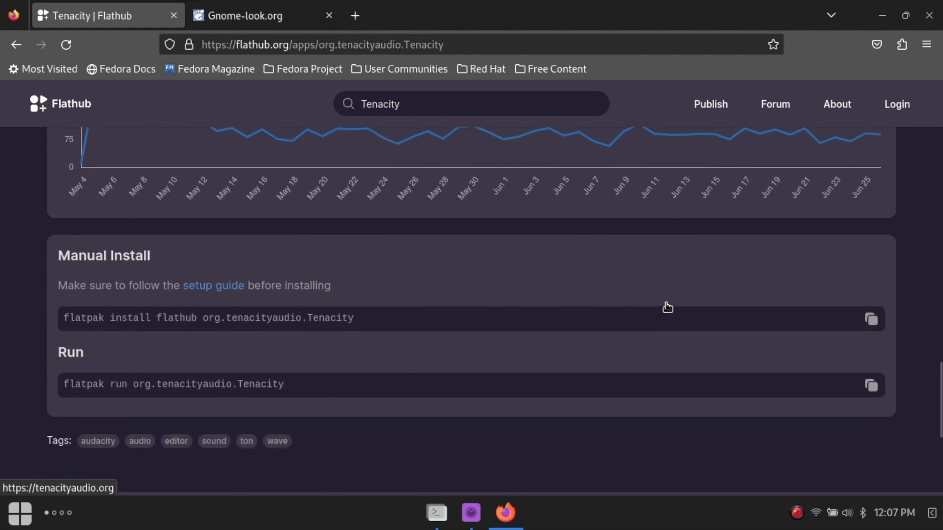
pyautogui.scroll(-2, 666, 308)
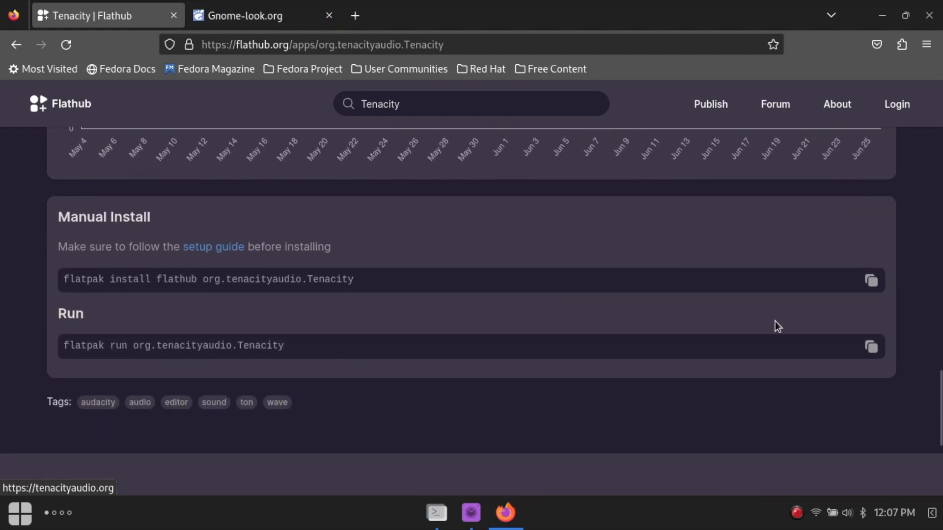
pyautogui.click(873, 281)
# Minimize Firefox and run flatpak install flathub org.tenacityaudio.Tenacity in a new terminal tab
pyautogui.click(884, 15)
pyautogui.click(436, 512)
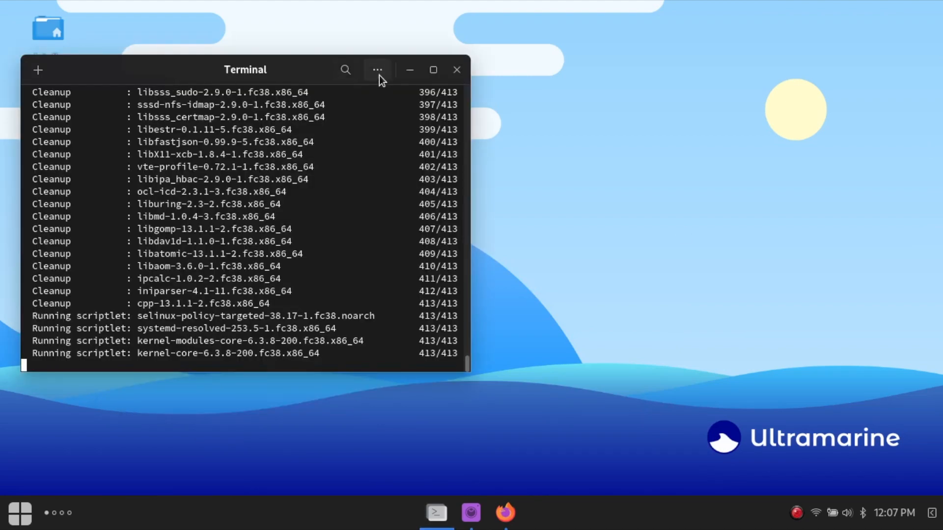
pyautogui.click(35, 70)
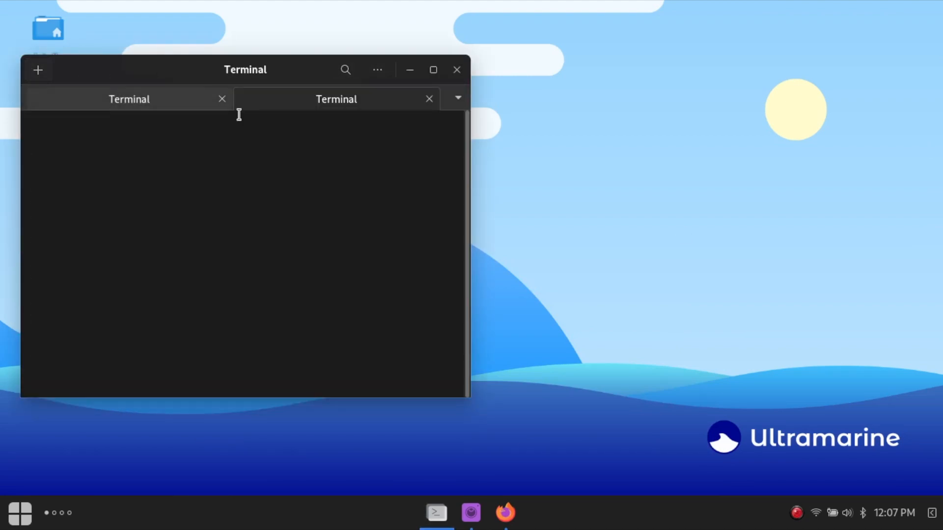
pyautogui.hotkey('ctrl', 'shift', 'v')
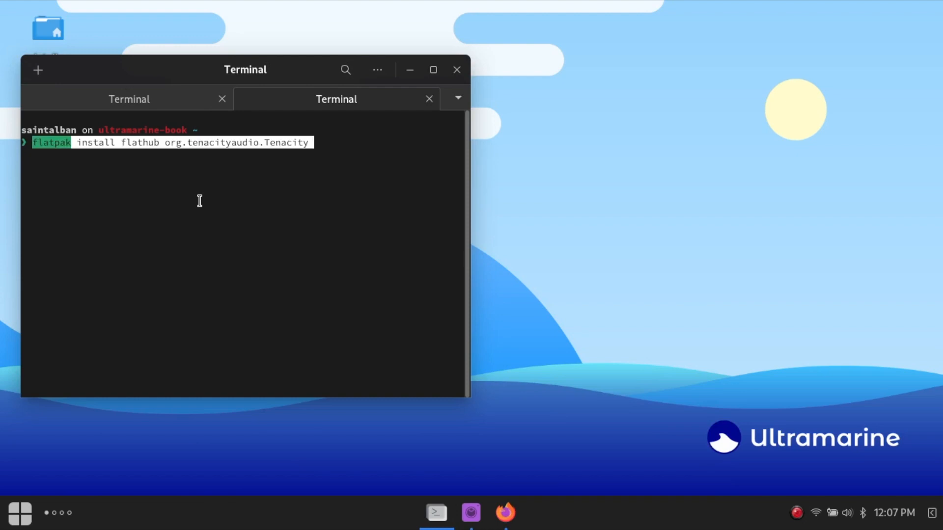
pyautogui.press('Return')
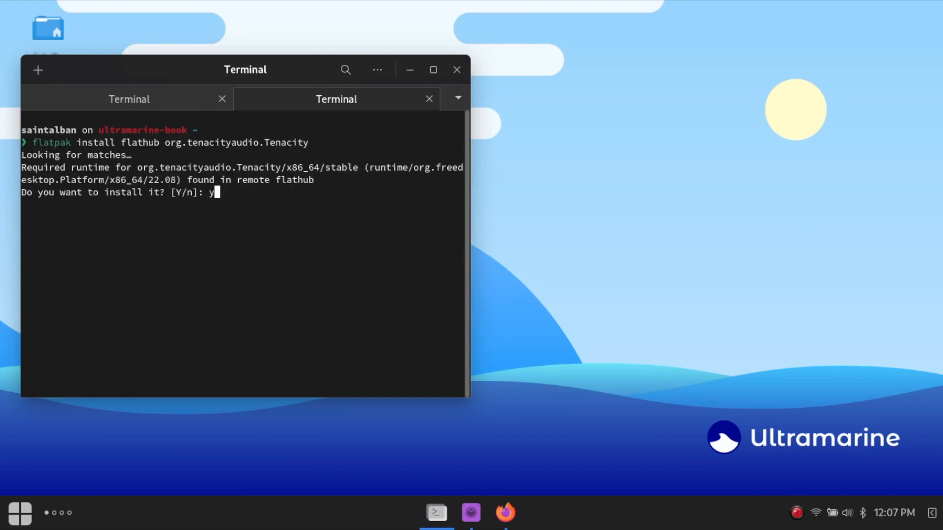
# Answer y to the runtime and system installation prompts for Tenacity, and return to the system update's terminal tab
pyautogui.write('y')
pyautogui.press('Return')
pyautogui.write('y')
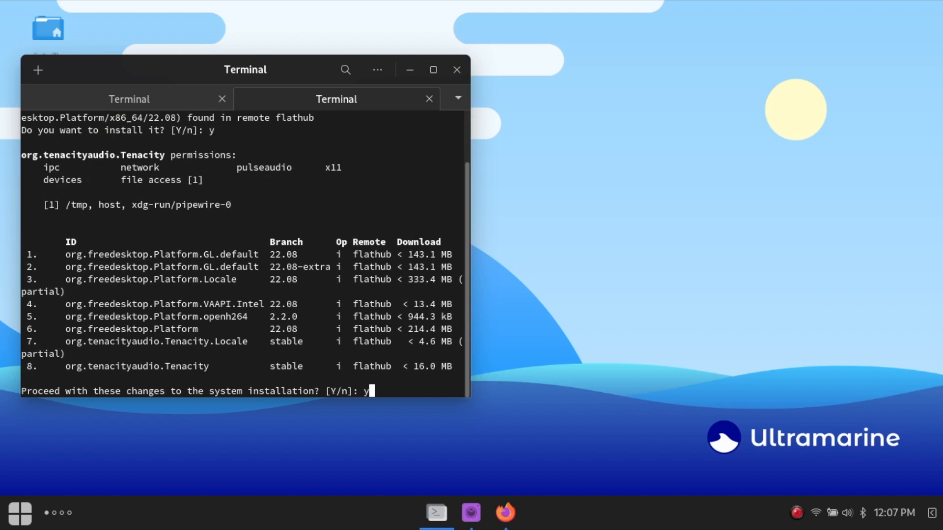
pyautogui.press('Return')
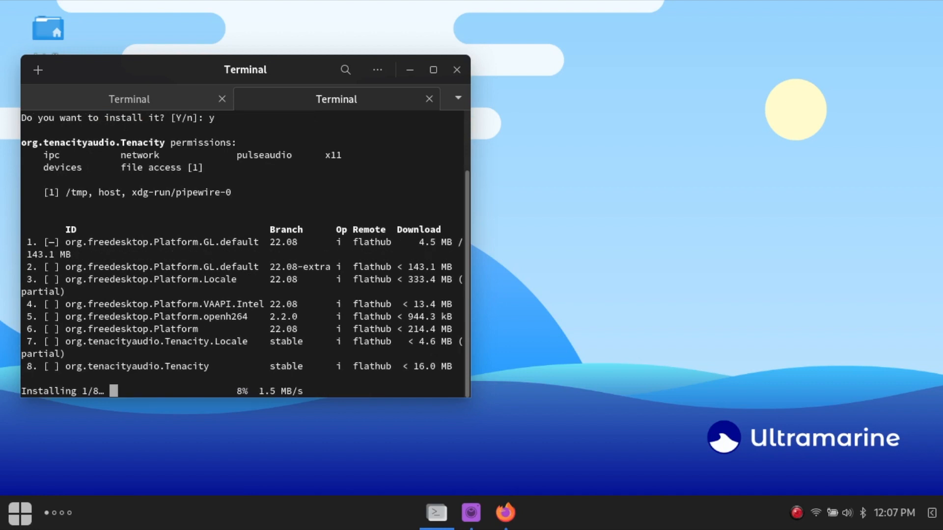
pyautogui.scroll(2, 174, 314)
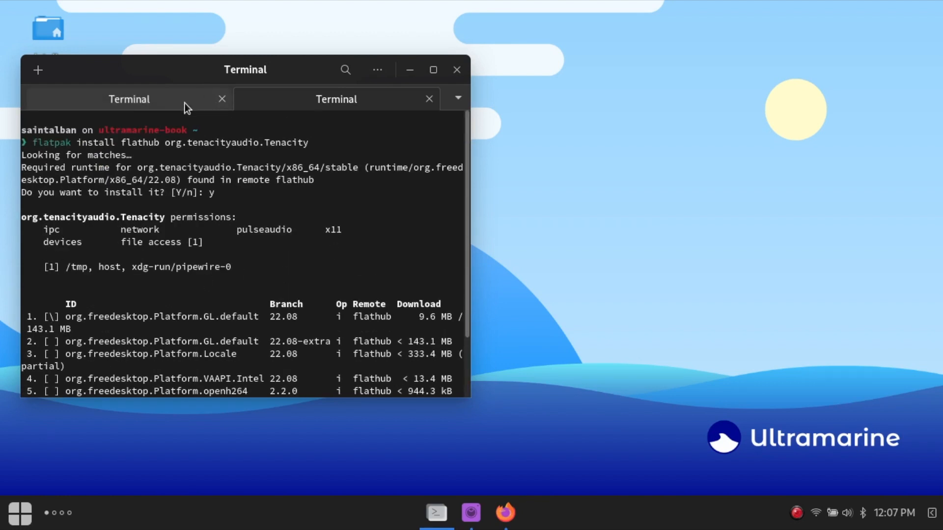
pyautogui.click(166, 104)
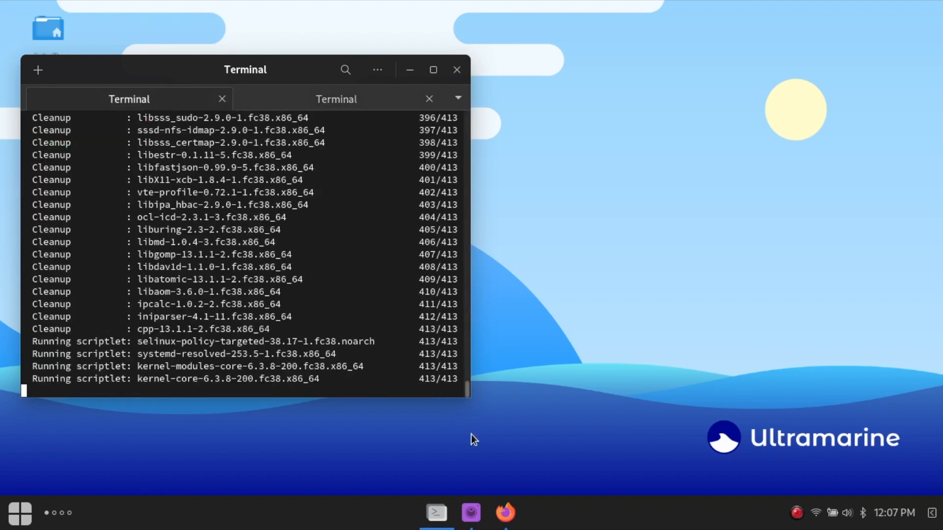
# Switch to Firefox and browse the Full Icon Themes category on Gnome-look.org
pyautogui.click(505, 513)
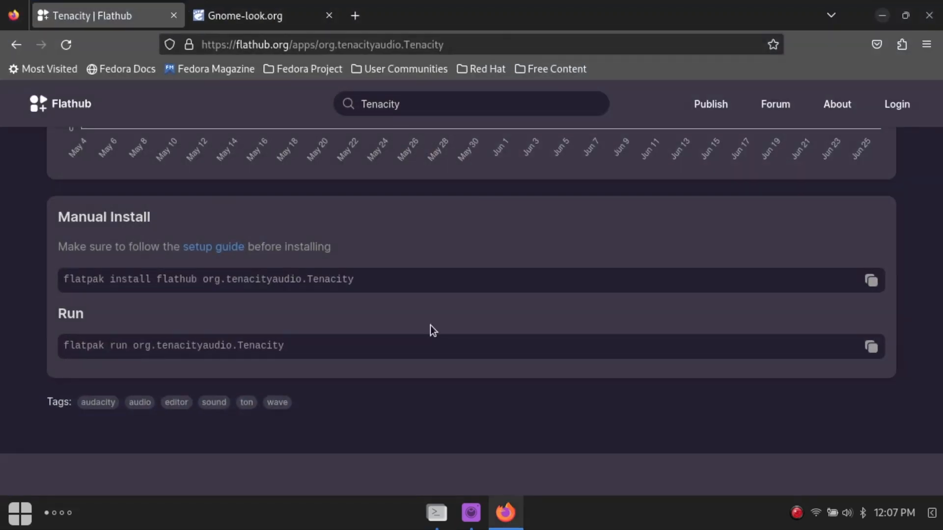
pyautogui.click(272, 19)
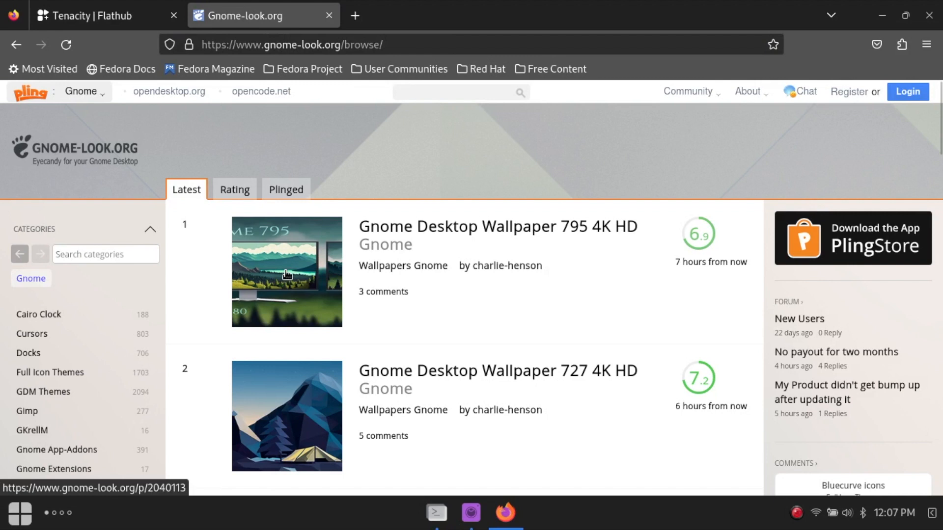
pyautogui.click(55, 373)
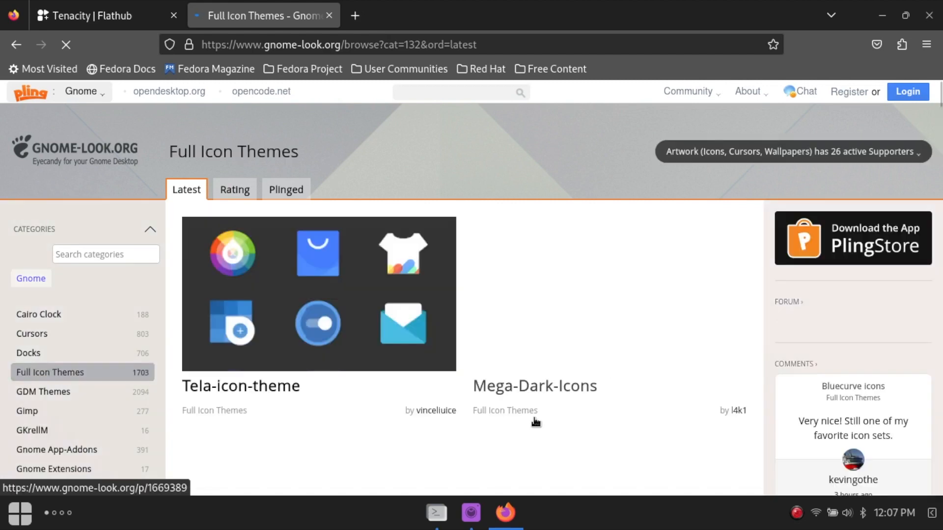
pyautogui.scroll(-4, 613, 360)
pyautogui.scroll(-5, 613, 360)
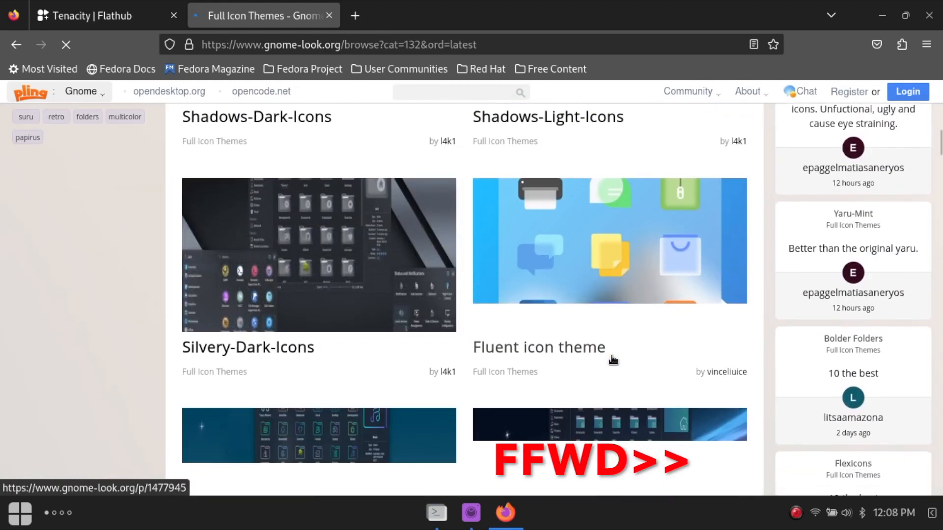
pyautogui.click(882, 15)
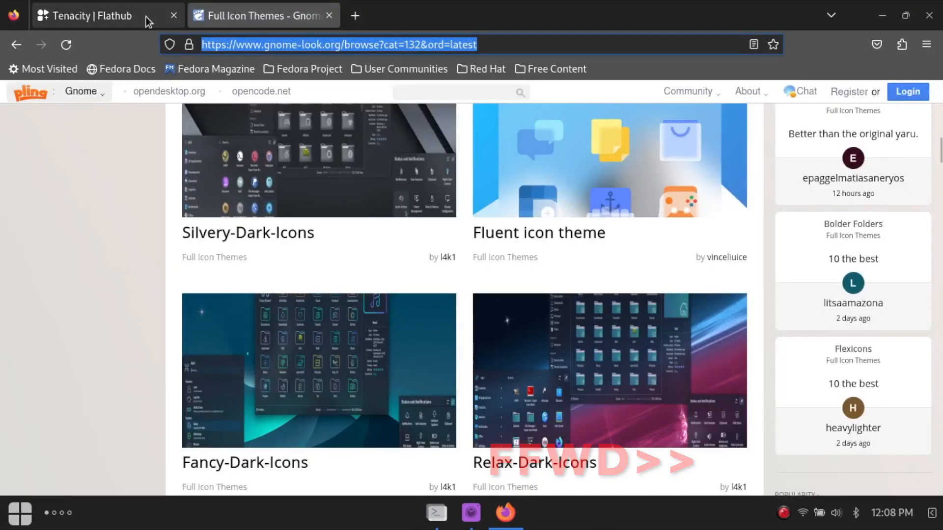
# Search Flathub for Better Bird and open the Betterbird app page
pyautogui.click(143, 17)
pyautogui.scroll(1, 417, 91)
pyautogui.click(413, 99)
pyautogui.hotkey('ctrl', 'a')
pyautogui.write('Better Bird')
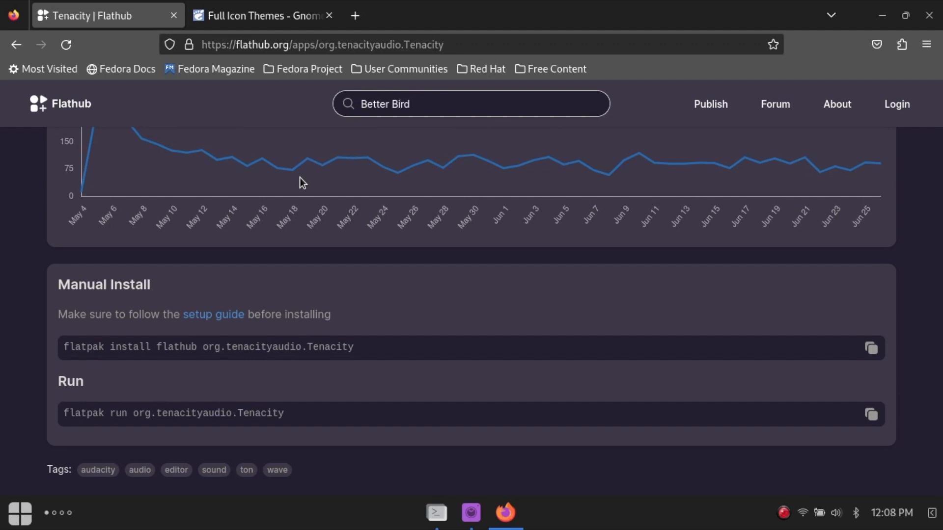
pyautogui.press('Return')
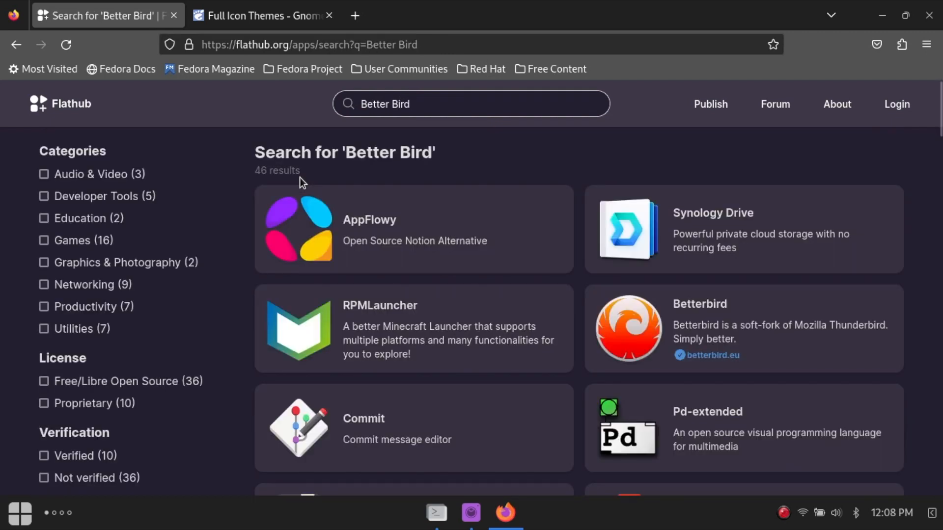
pyautogui.click(713, 309)
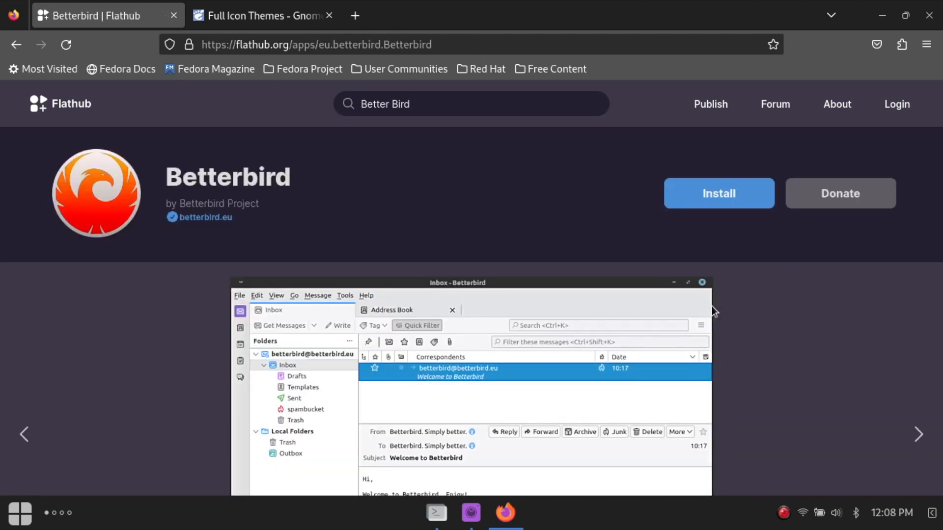
# Copy Betterbird's manual Flatpak install command from its Flathub page and minimize Firefox
pyautogui.scroll(-20, 712, 305)
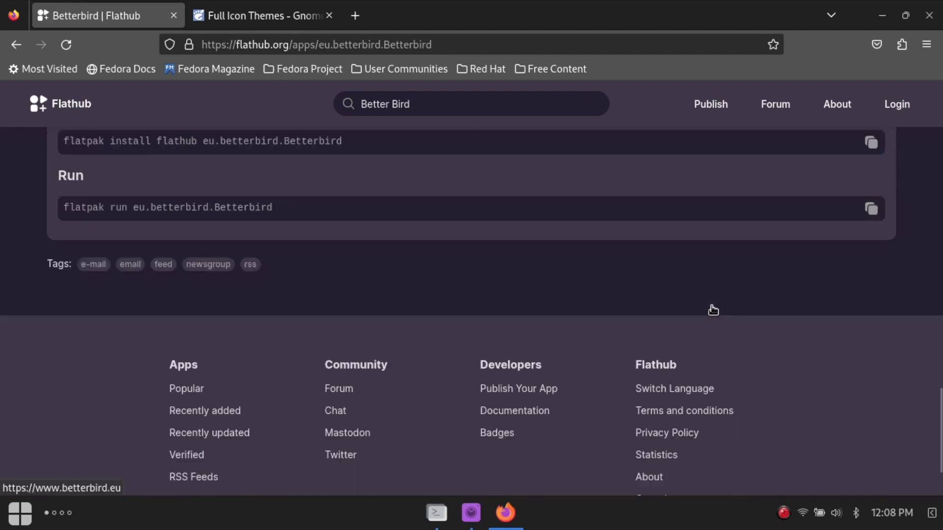
pyautogui.scroll(5, 777, 252)
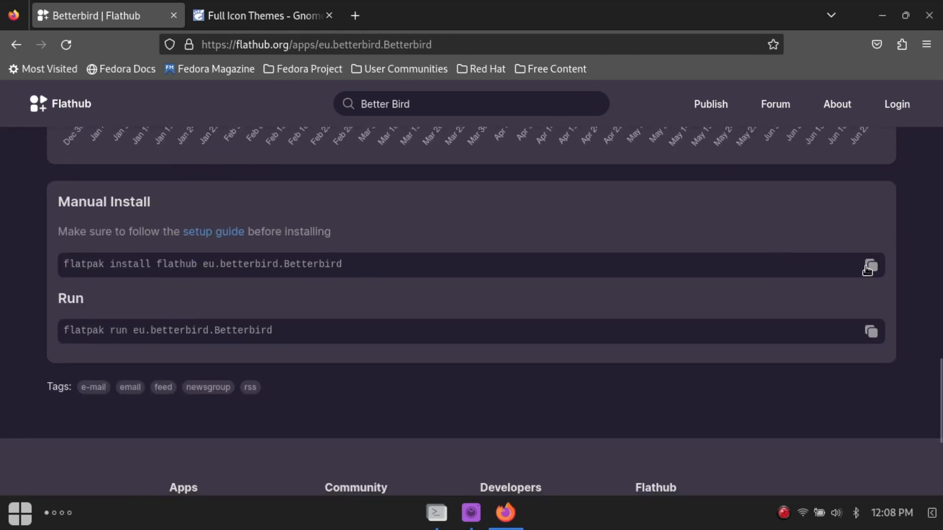
pyautogui.click(870, 265)
pyautogui.click(880, 20)
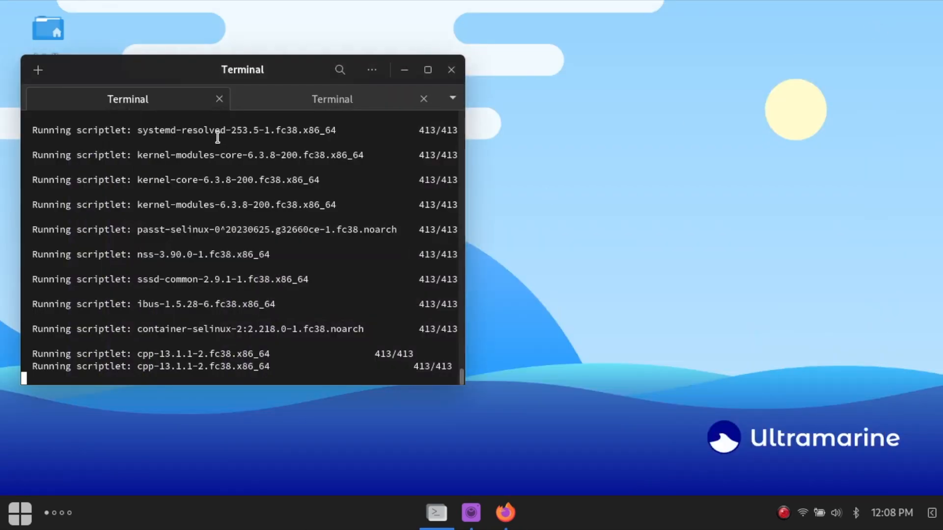
# Check the Tenacity installation and the system update in the terminal, and close the update's tab
pyautogui.click(310, 108)
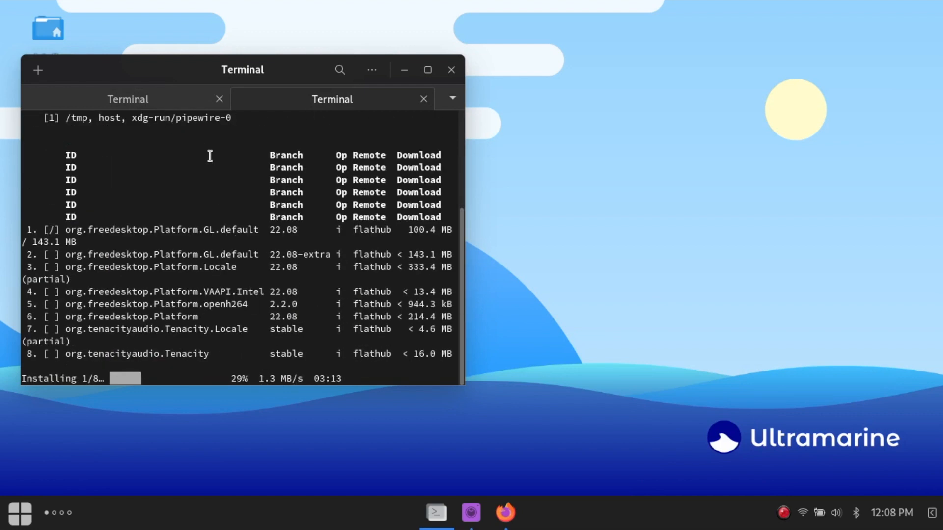
pyautogui.click(163, 99)
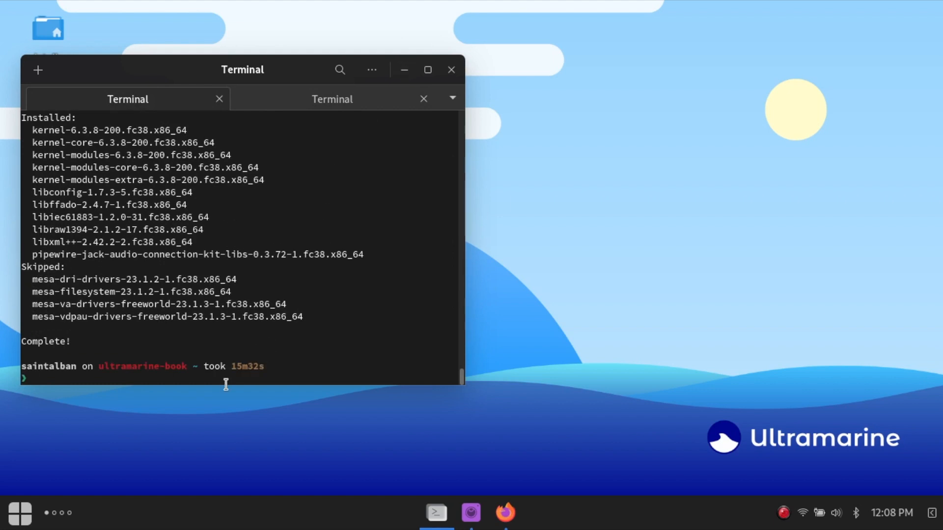
pyautogui.click(219, 99)
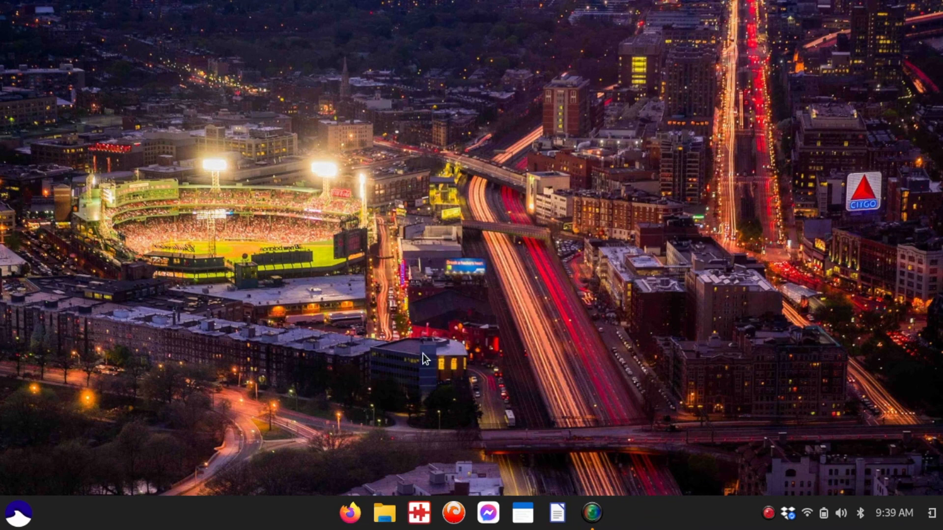
# Open Firefox's Search settings and view the choices for the default search engine
pyautogui.click(345, 511)
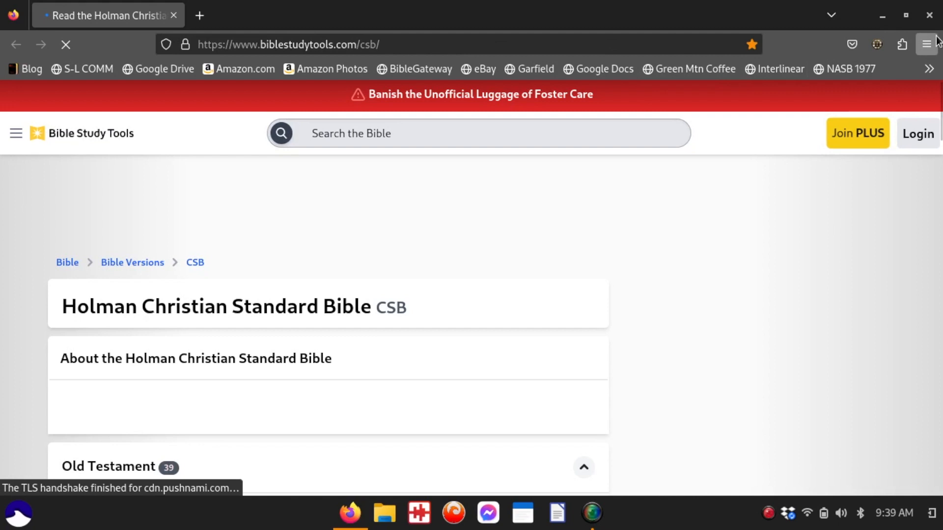
pyautogui.click(927, 44)
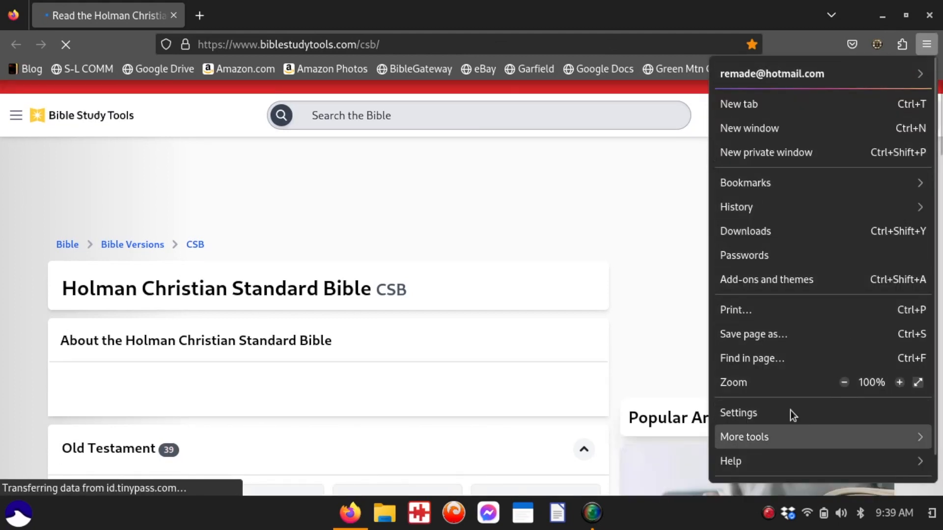
pyautogui.click(774, 414)
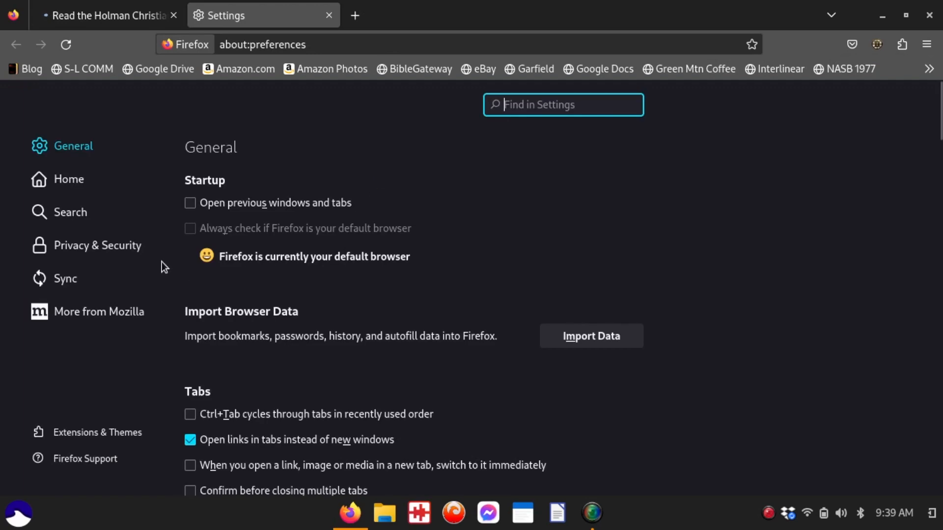
pyautogui.click(73, 211)
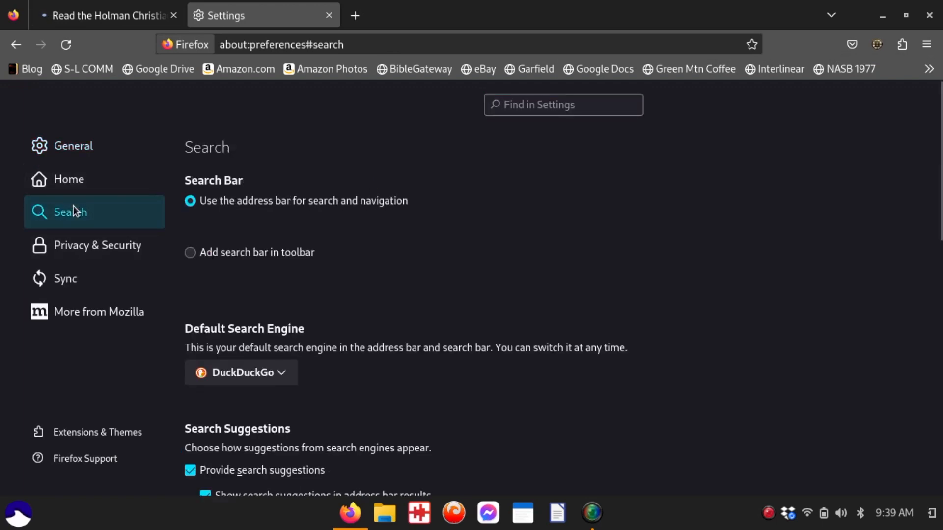
pyautogui.click(291, 371)
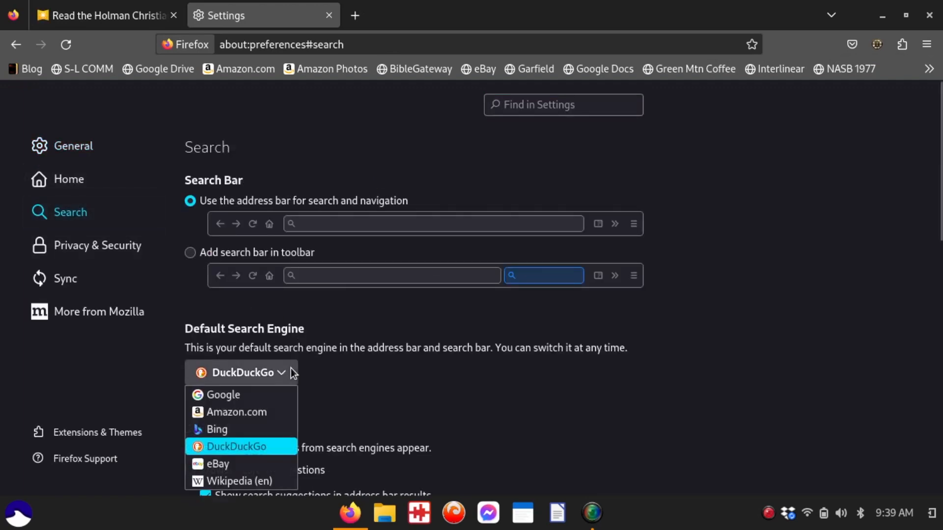
pyautogui.click(360, 368)
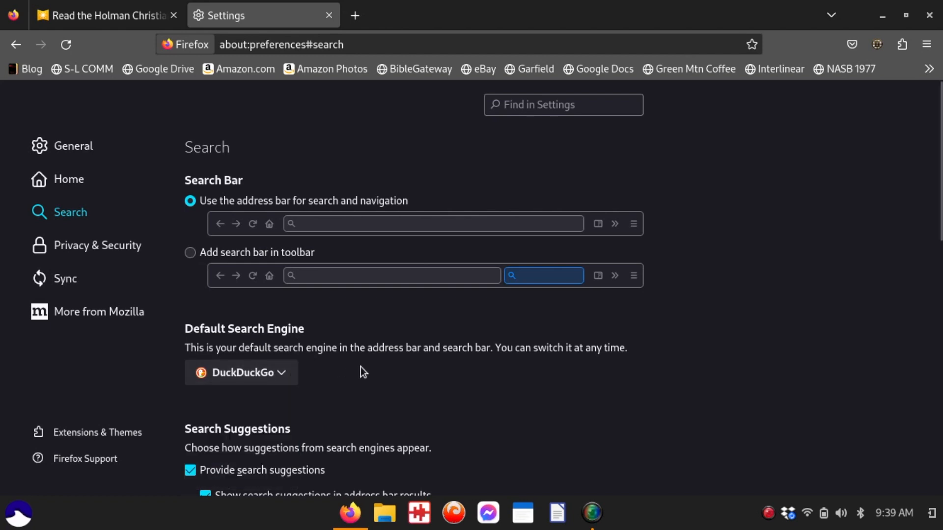
# Review the Search Shortcuts list, look at the add-ons page for more search engines, and close that page
pyautogui.scroll(-3, 360, 368)
pyautogui.scroll(-4, 360, 367)
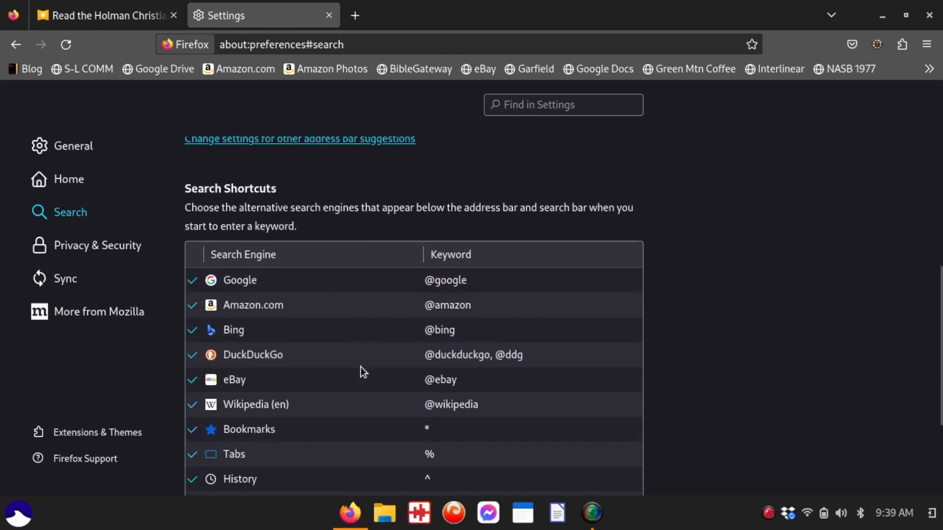
pyautogui.click(360, 367)
pyautogui.scroll(-2, 361, 367)
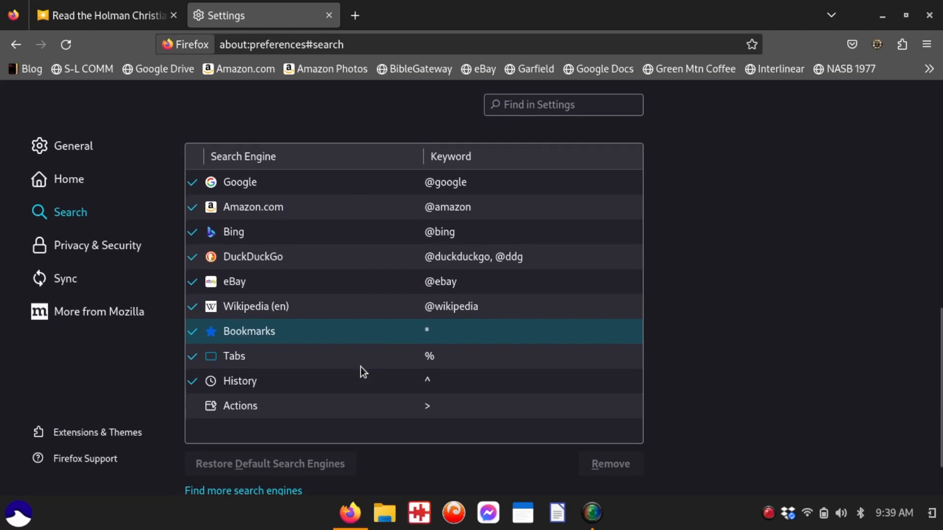
pyautogui.scroll(-1, 360, 367)
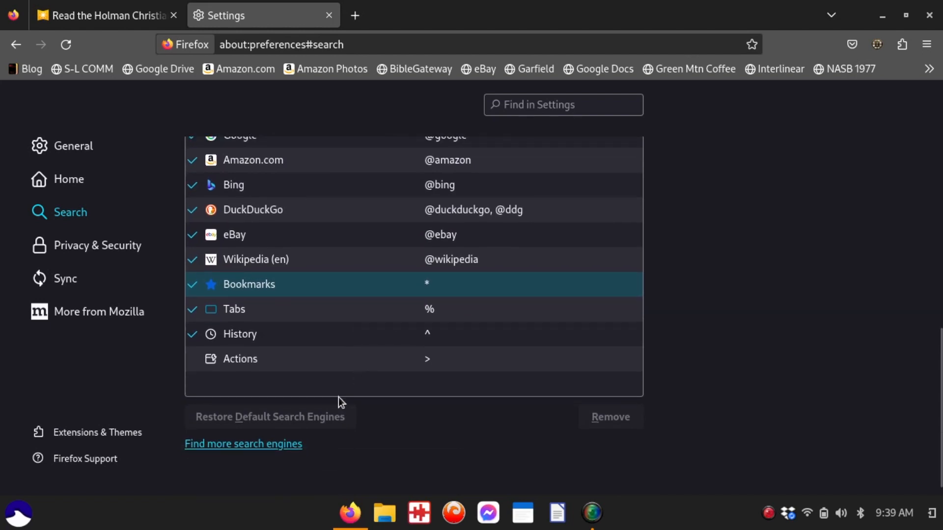
pyautogui.click(283, 445)
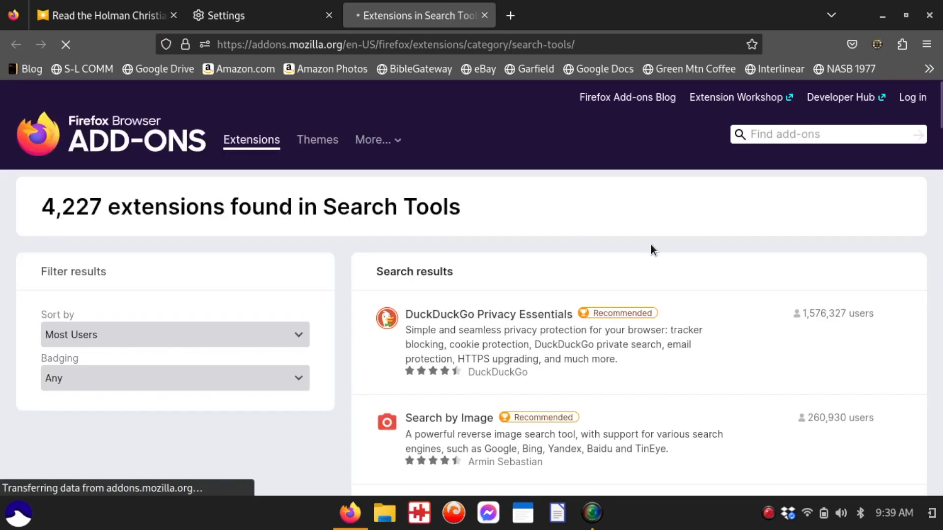
pyautogui.click(485, 15)
# Search Metacrawler for batman with the address bar keyword m, and close the results tab and Firefox
pyautogui.click(369, 53)
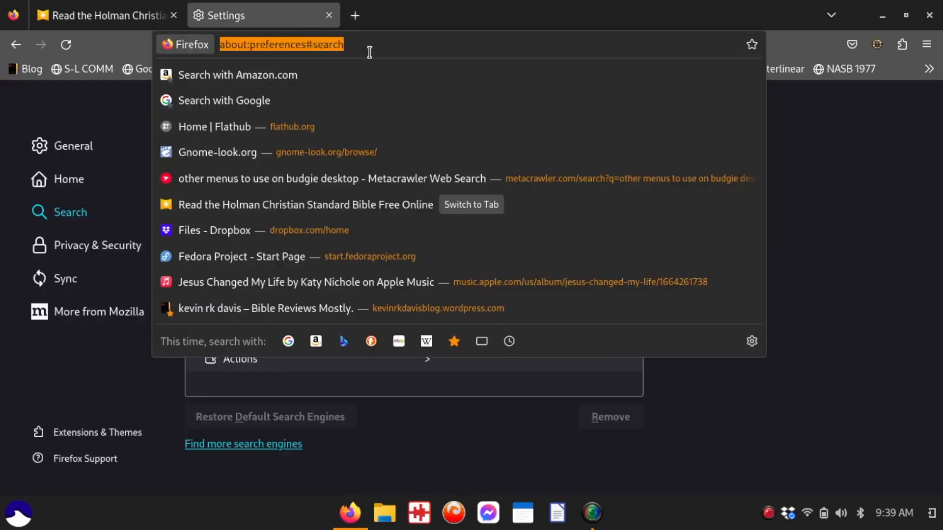
pyautogui.write('m')
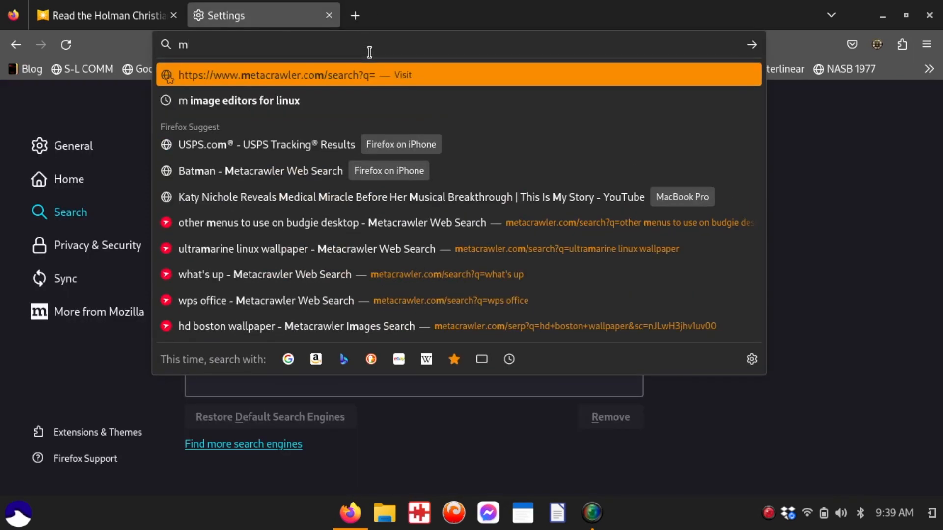
pyautogui.write(' batman')
pyautogui.press('Return')
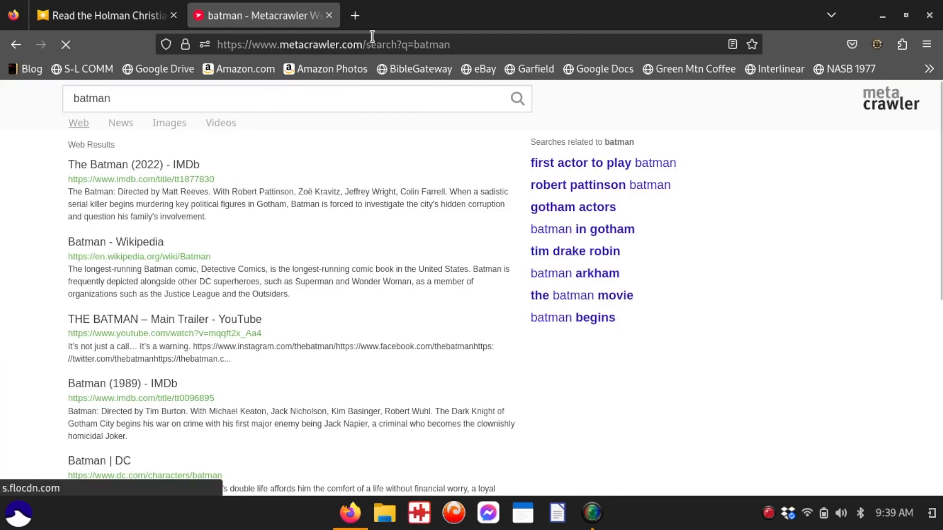
pyautogui.click(330, 16)
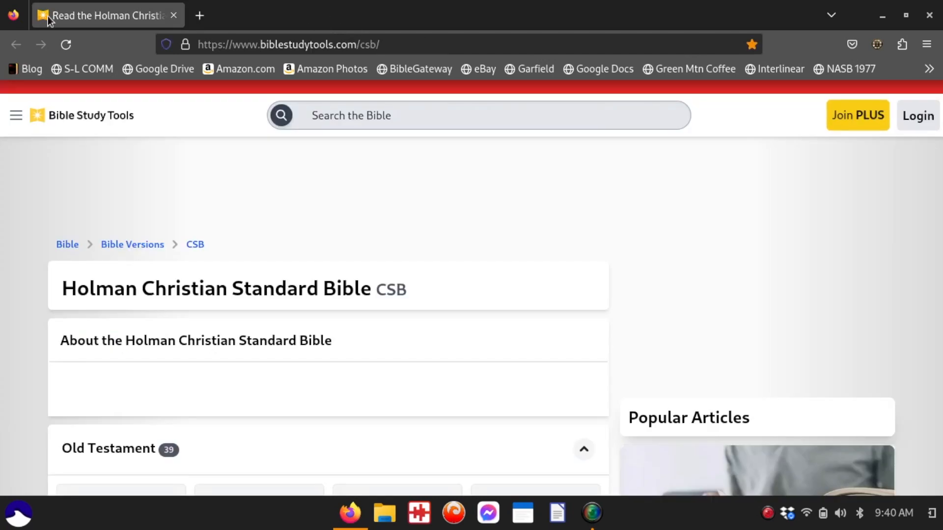
pyautogui.click(928, 16)
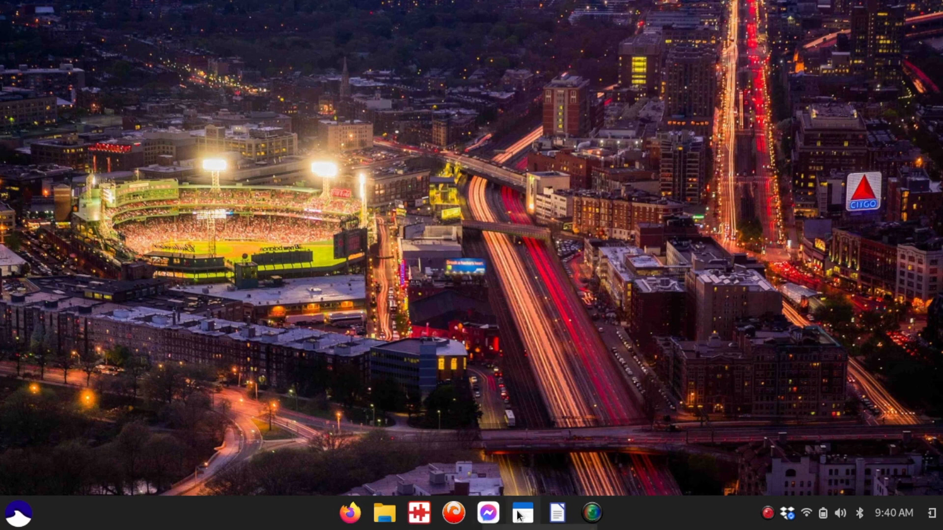
# Browse the Graphics and Accessories categories of the Budgie application menu
pyautogui.click(580, 513)
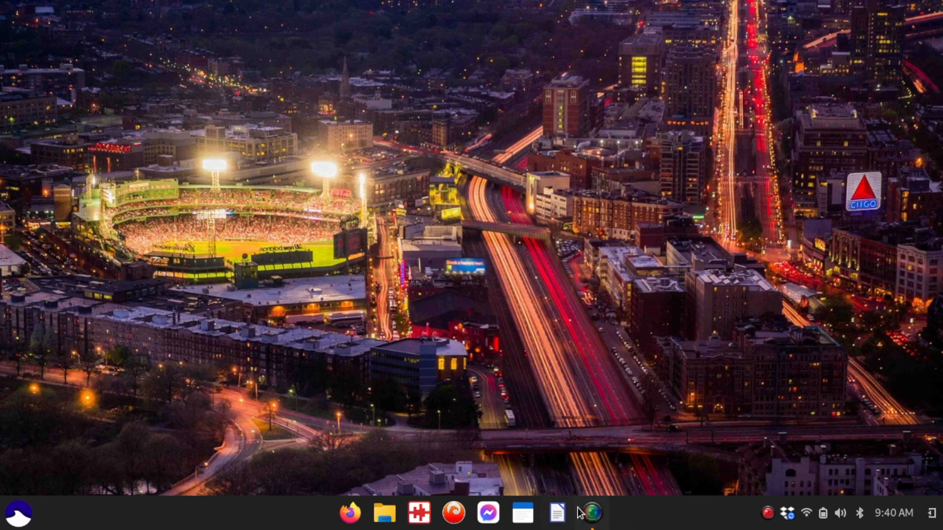
pyautogui.click(16, 525)
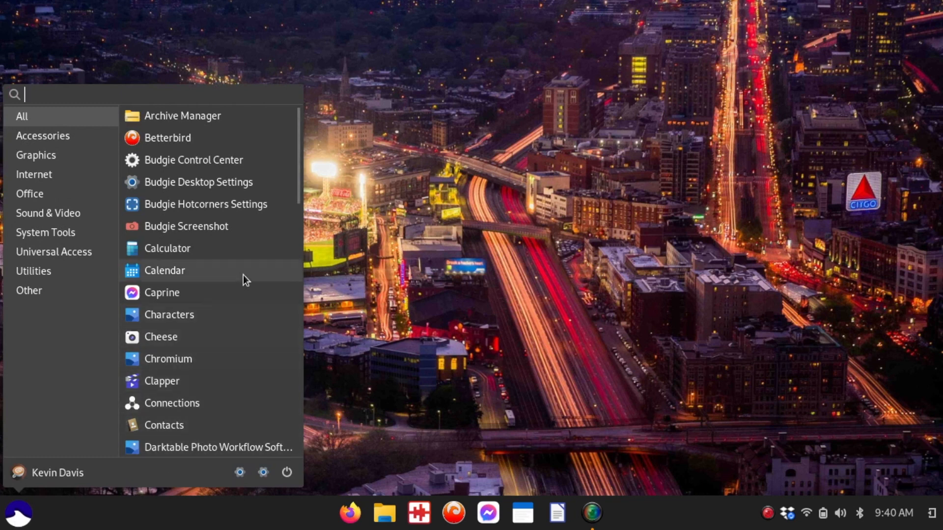
pyautogui.click(64, 154)
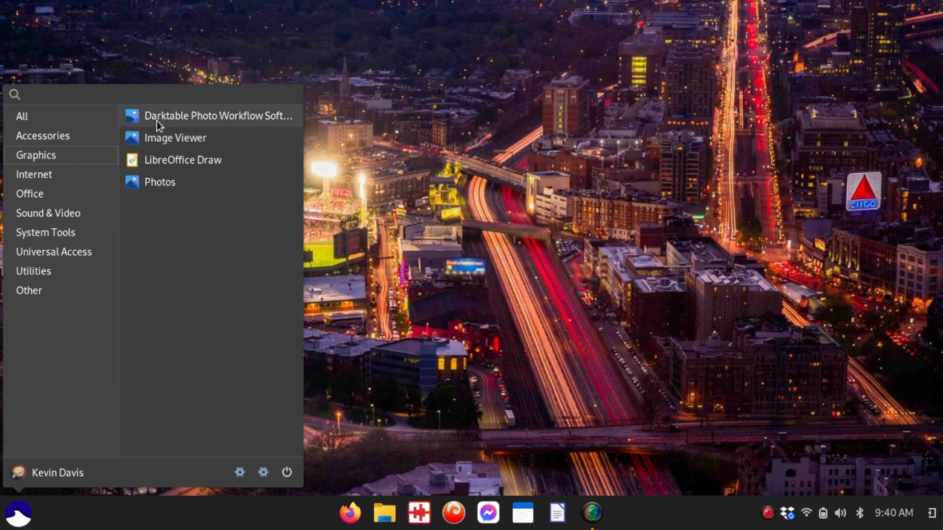
pyautogui.click(391, 105)
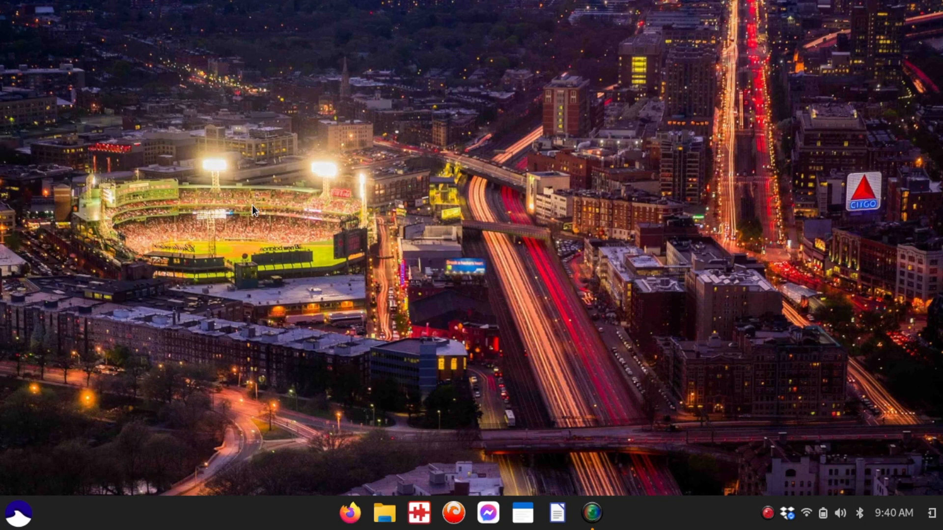
pyautogui.click(18, 513)
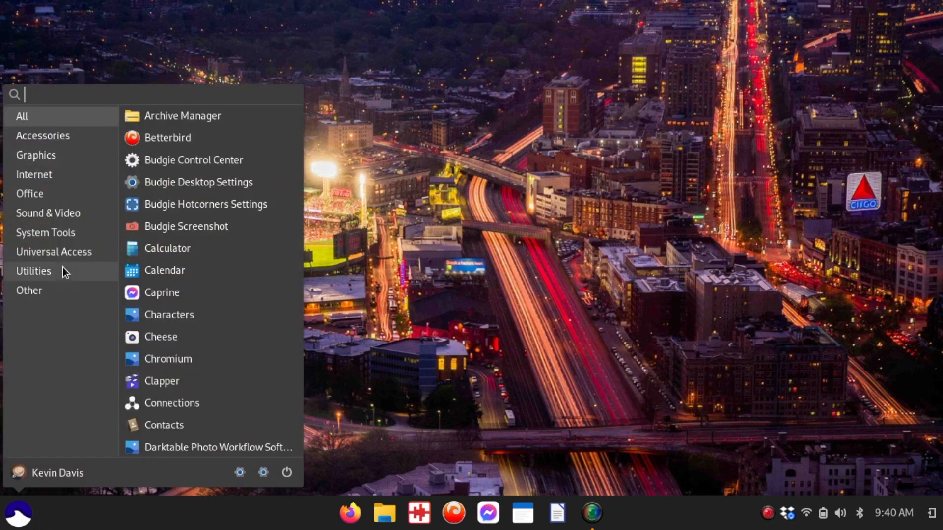
pyautogui.click(52, 135)
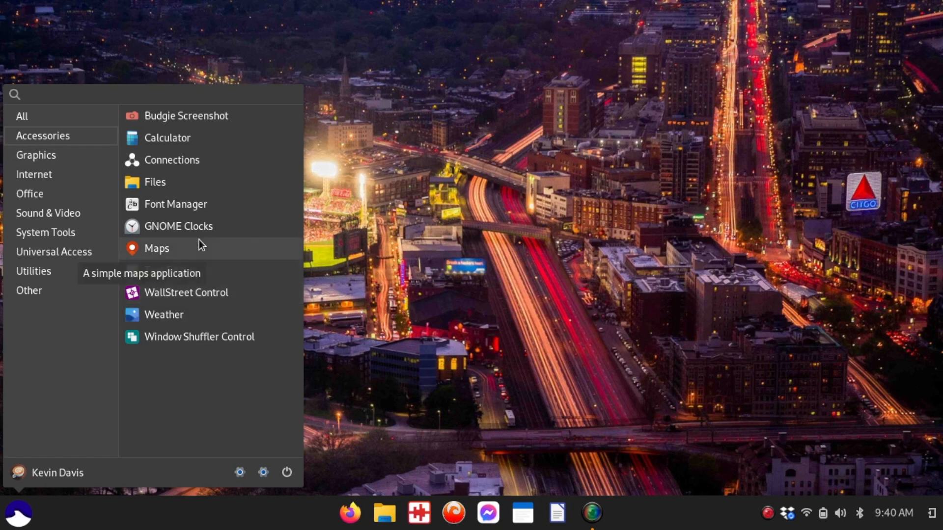
# Browse the Graphics and Internet categories of the application menu and launch Chromium
pyautogui.click(49, 154)
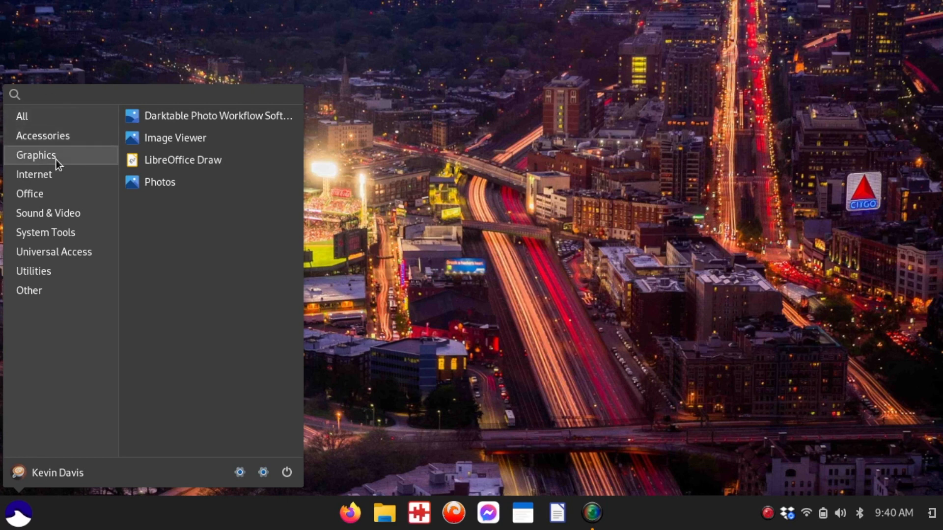
pyautogui.click(50, 181)
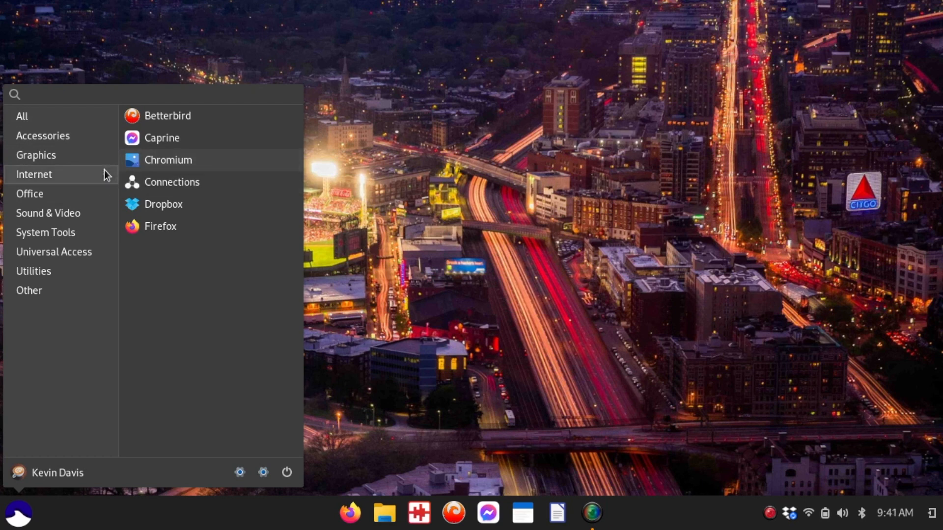
pyautogui.click(151, 159)
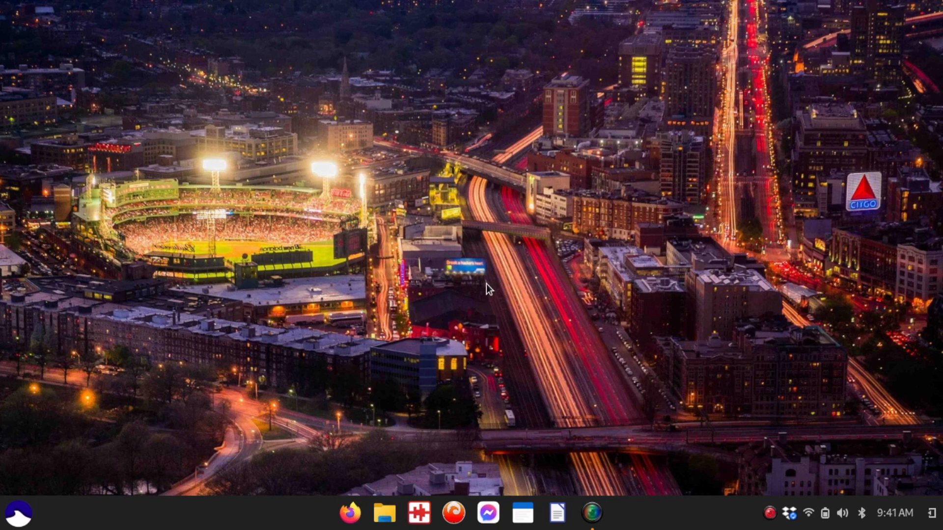
# Reopen the application menu and browse the Office, Sound & Video and System Tools categories
pyautogui.click(27, 527)
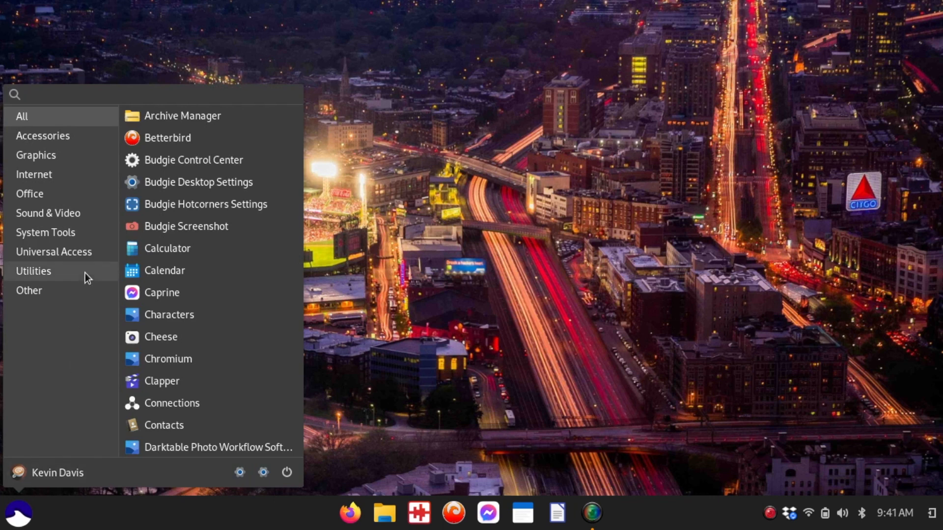
pyautogui.click(30, 193)
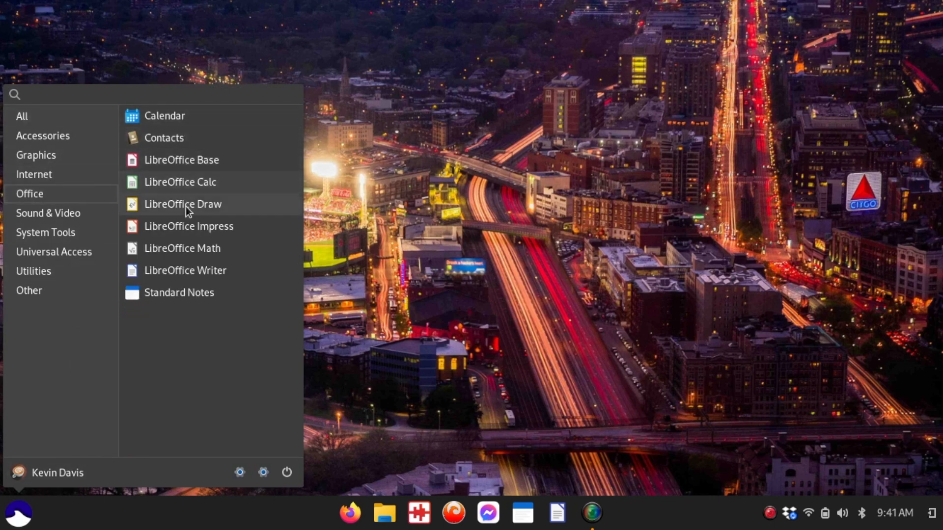
pyautogui.click(37, 218)
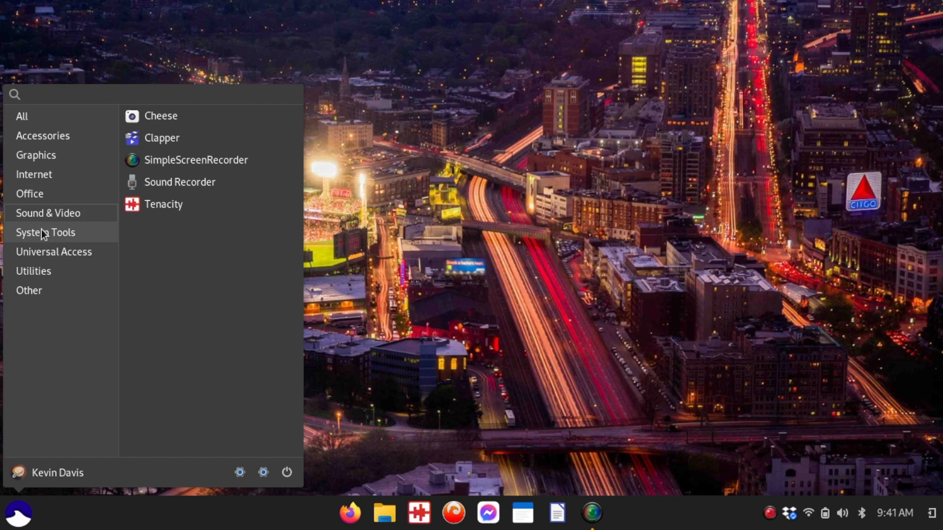
pyautogui.click(41, 229)
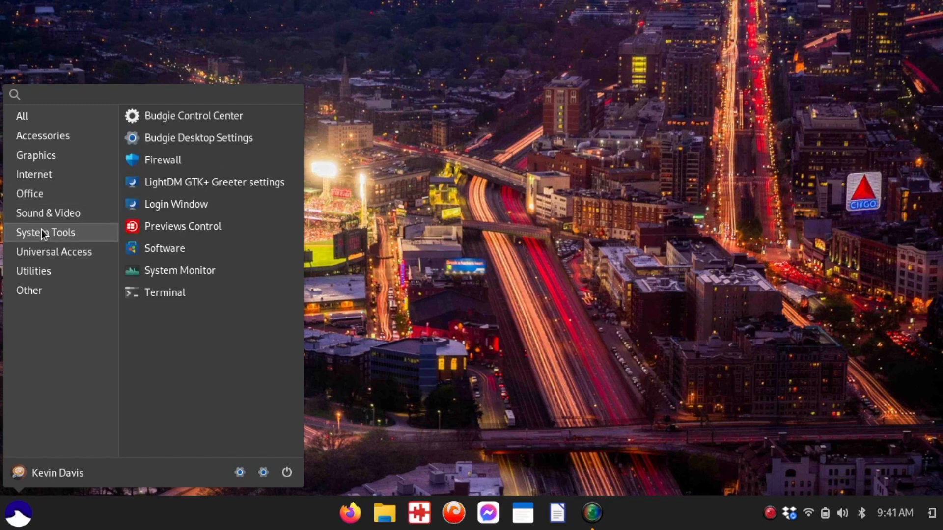
# Launch Cheese from the Sound & Video category and close its window
pyautogui.click(48, 207)
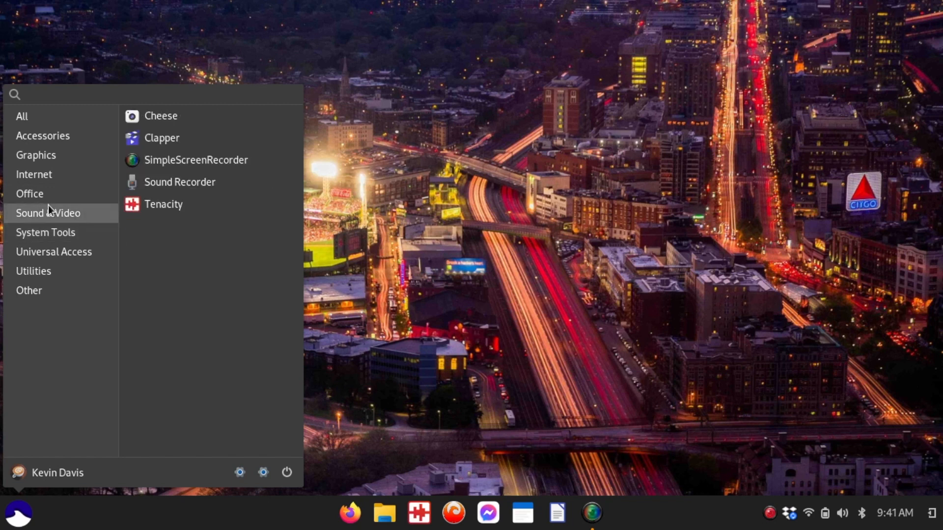
pyautogui.click(155, 115)
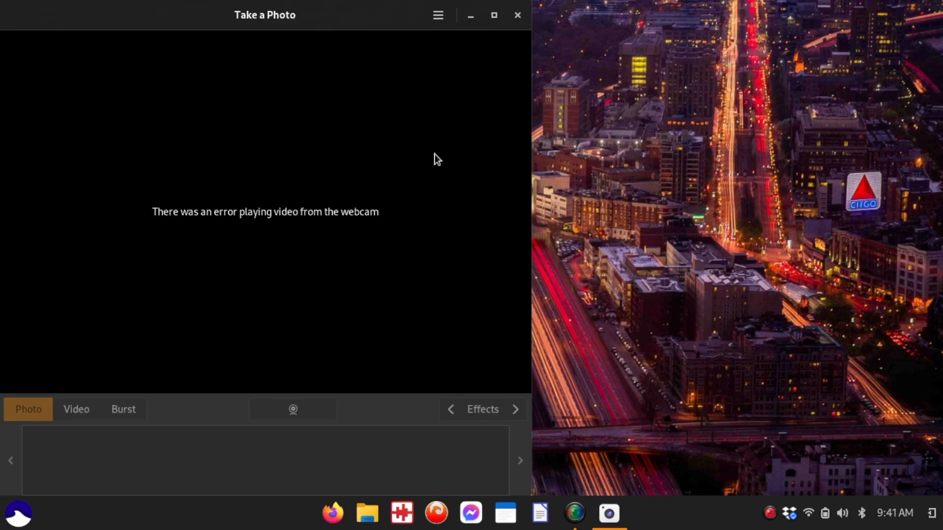
pyautogui.click(514, 23)
# Browse the Sound & Video, System Tools, Utilities and Other categories of the application menu
pyautogui.click(18, 513)
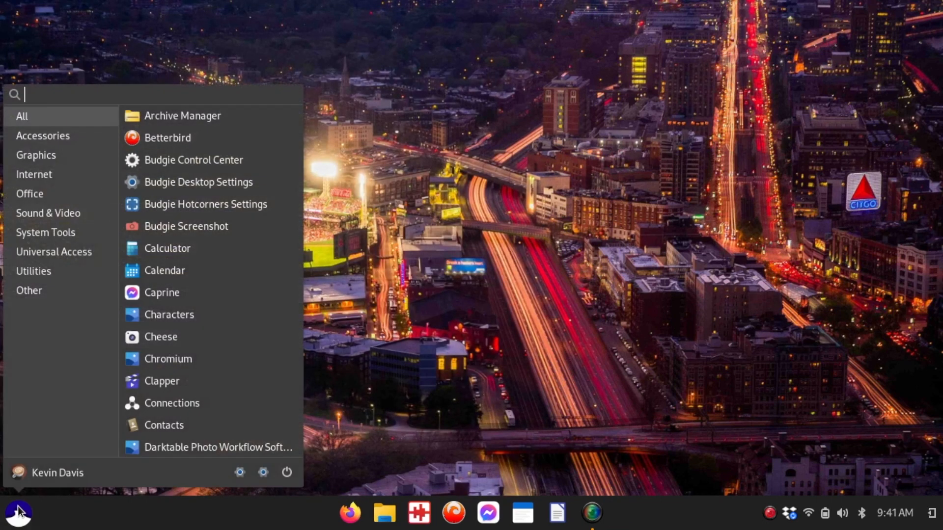
pyautogui.click(48, 216)
pyautogui.click(48, 230)
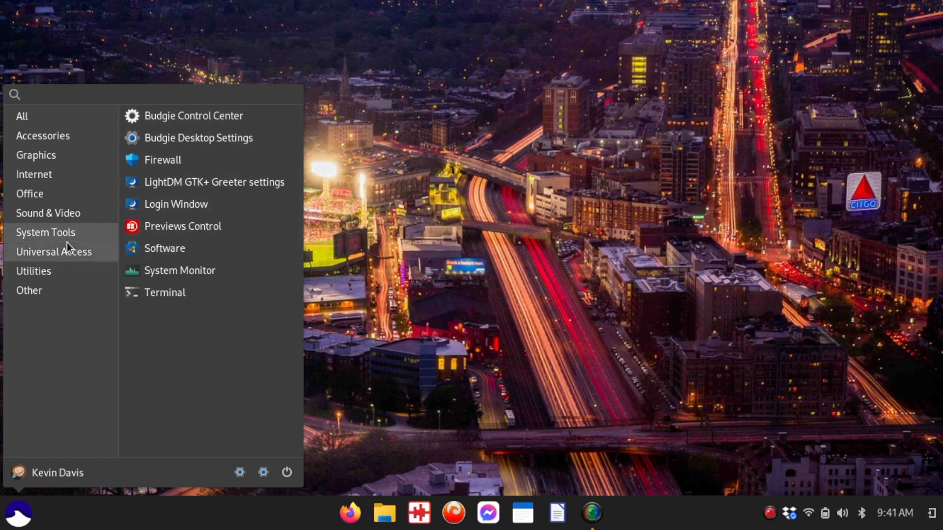
pyautogui.moveTo(61, 271)
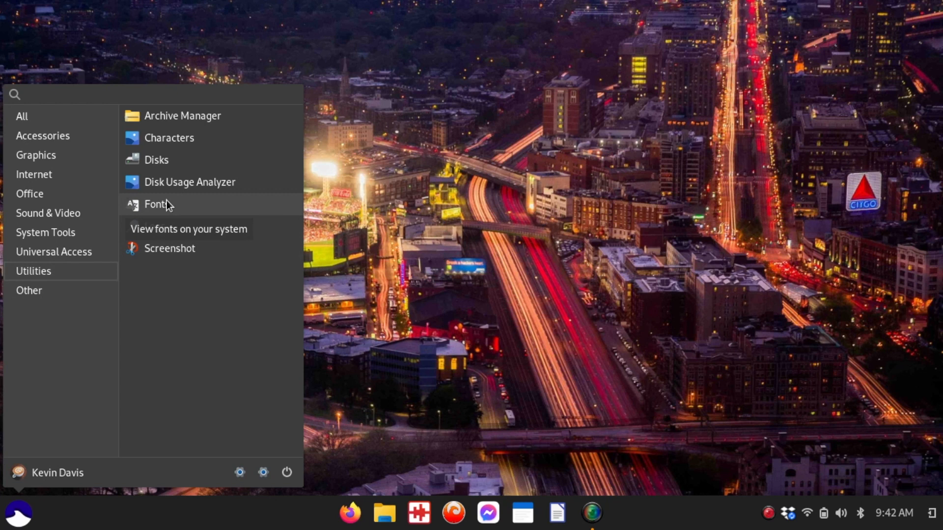
pyautogui.click(58, 285)
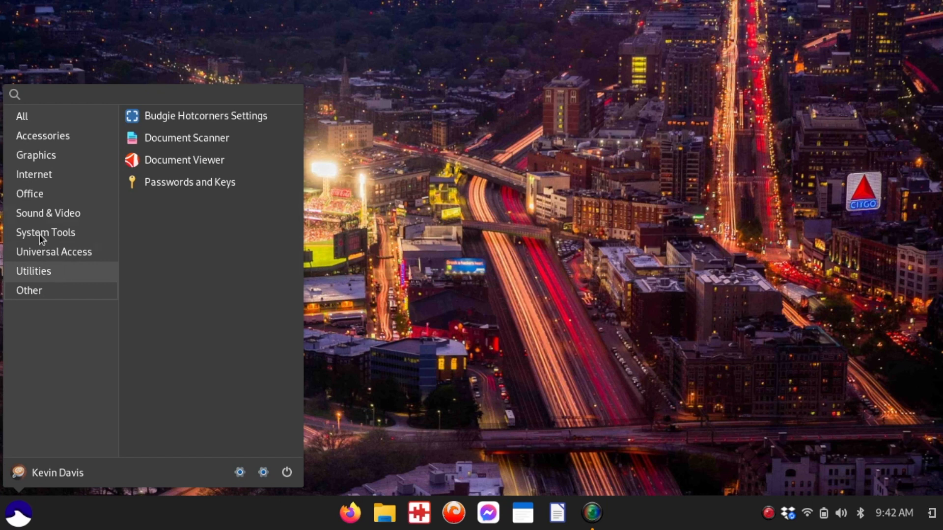
# Find and open Software through the application menu search, and search its catalogue for font manager
pyautogui.click(48, 97)
pyautogui.write('soft')
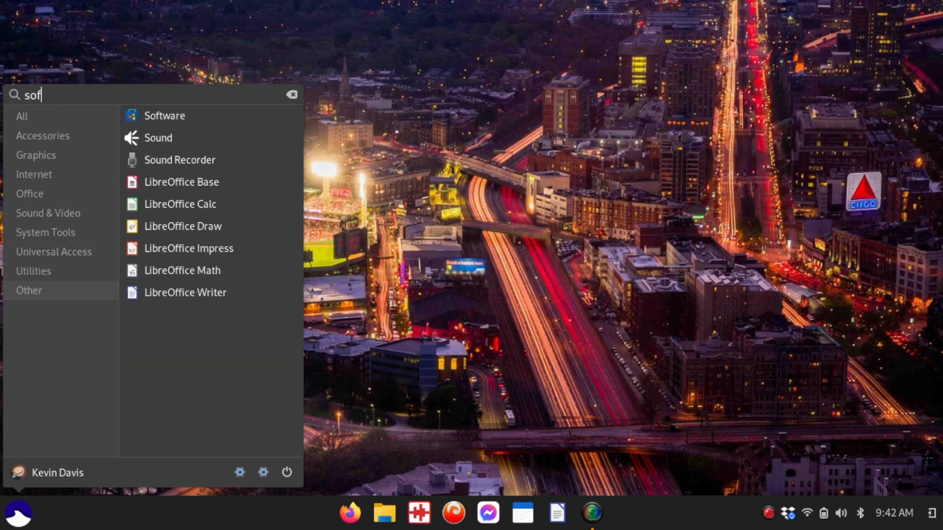
pyautogui.click(162, 115)
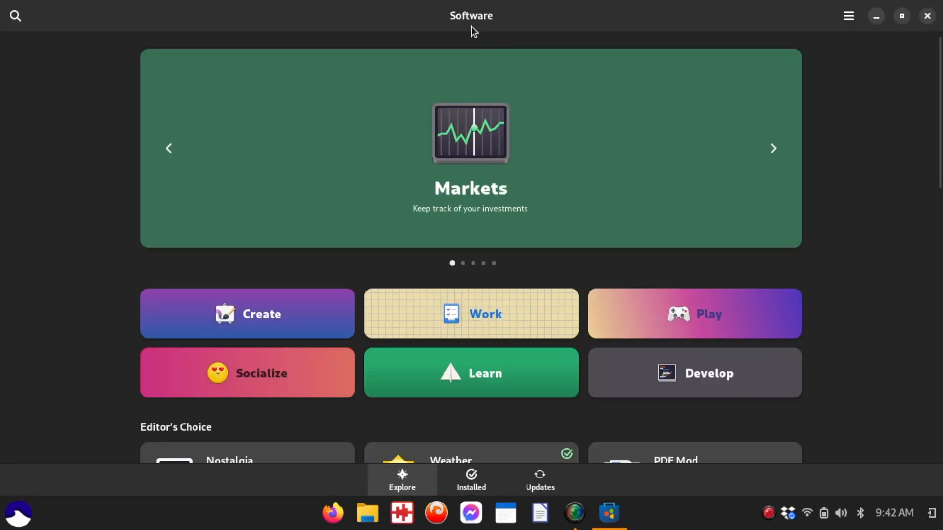
pyautogui.click(15, 15)
pyautogui.write('font manager')
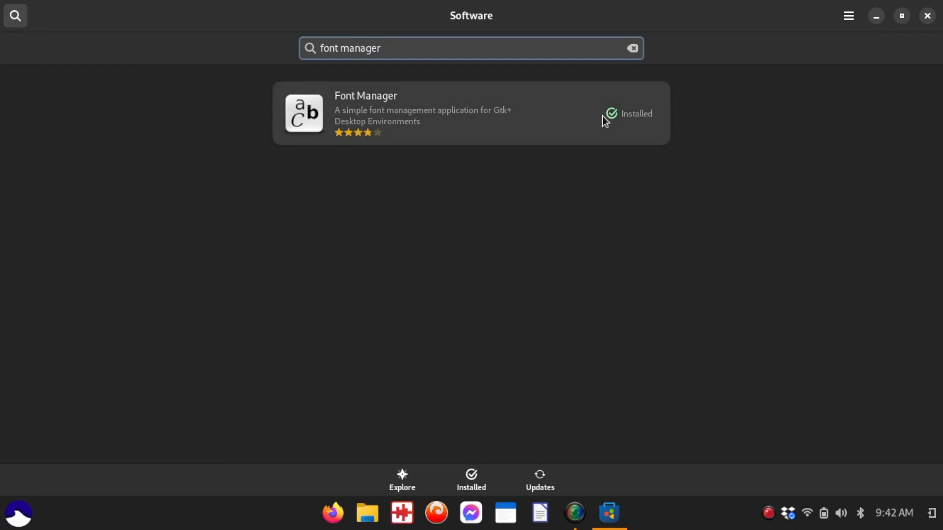
# Look up Font Manager in the application menu, dismiss the menu and close Software
pyautogui.press('super')
pyautogui.write('fong')
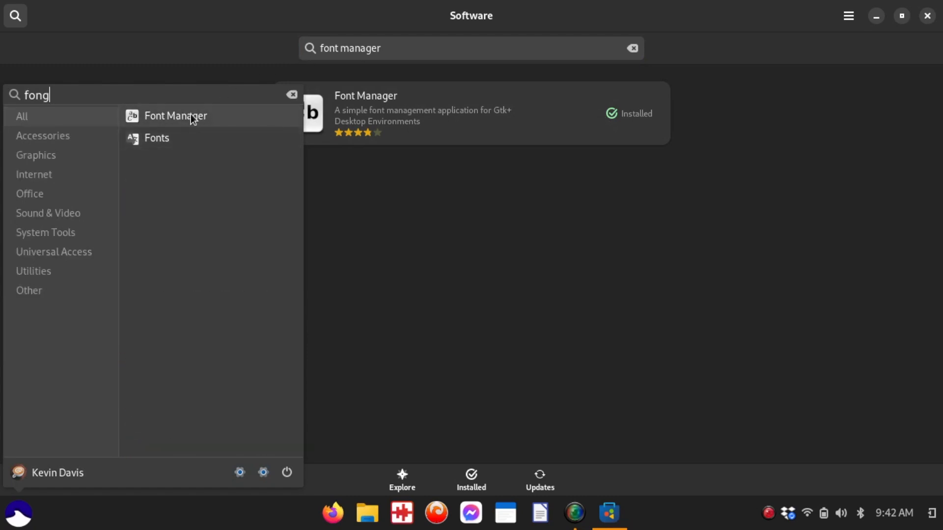
pyautogui.click(412, 181)
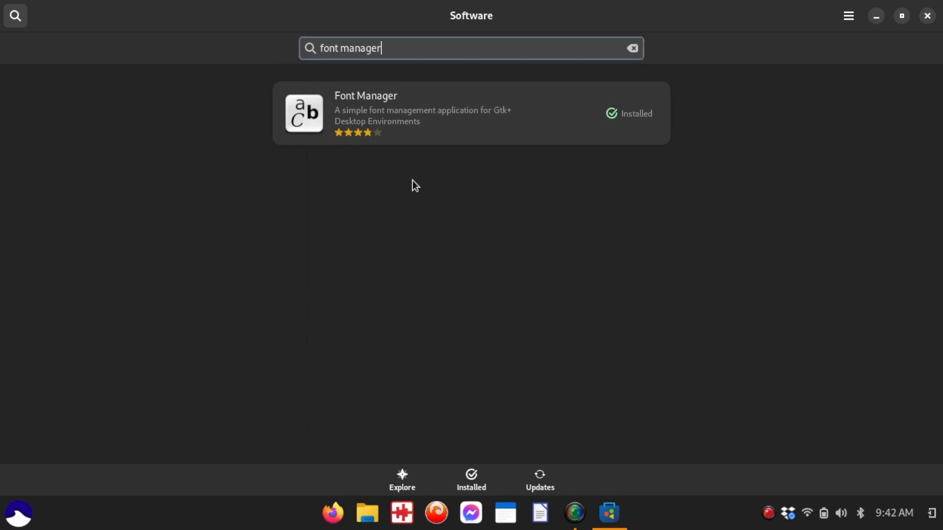
pyautogui.click(929, 16)
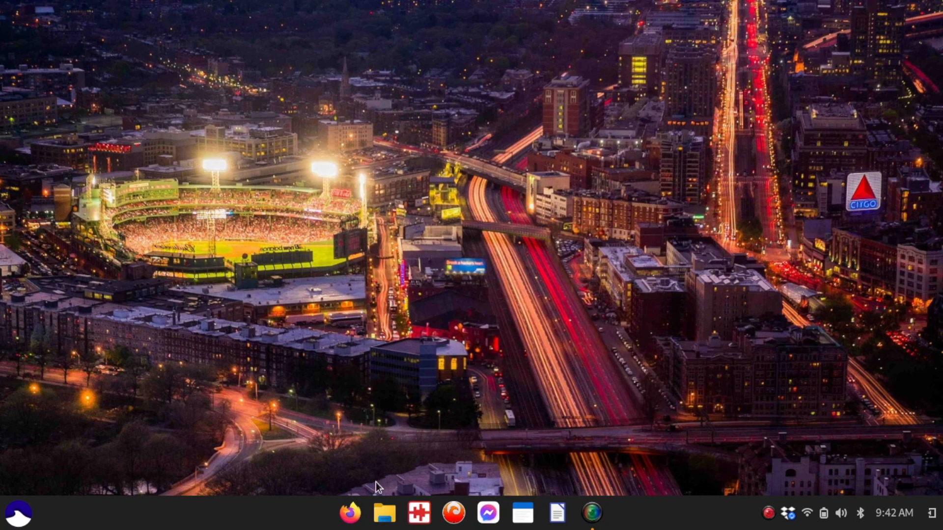
# Open the Tenacity audio editor, look over its window and close it
pyautogui.click(428, 515)
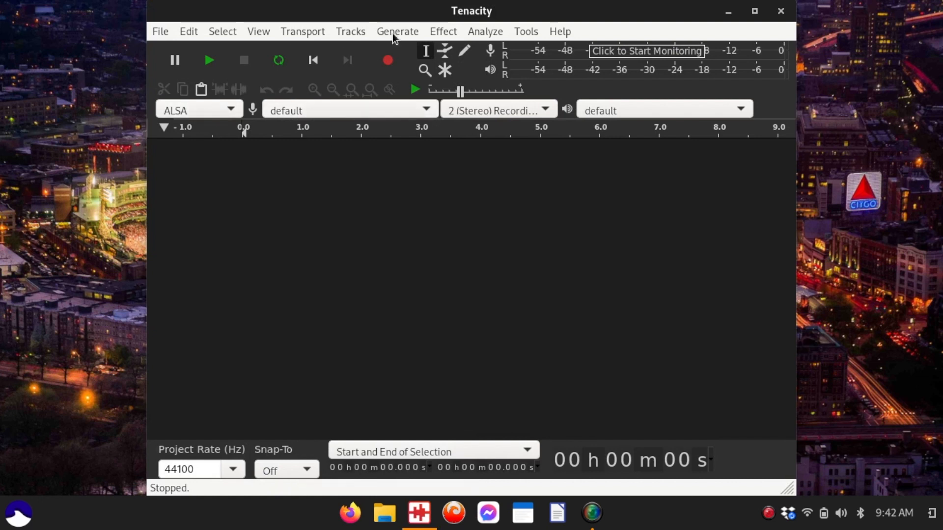
pyautogui.click(778, 15)
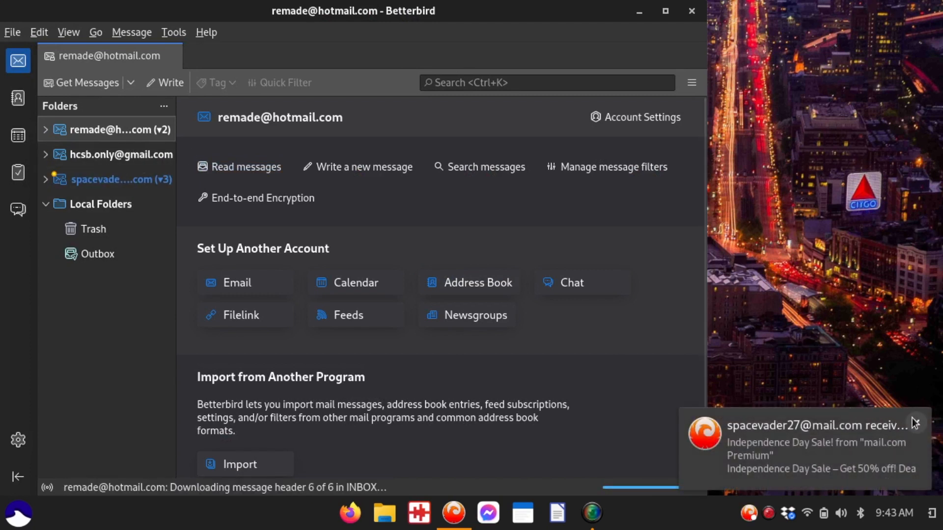
# Dismiss Betterbird's new-mail notifications, view the Gmail account's Inbox and close Betterbird
pyautogui.click(917, 425)
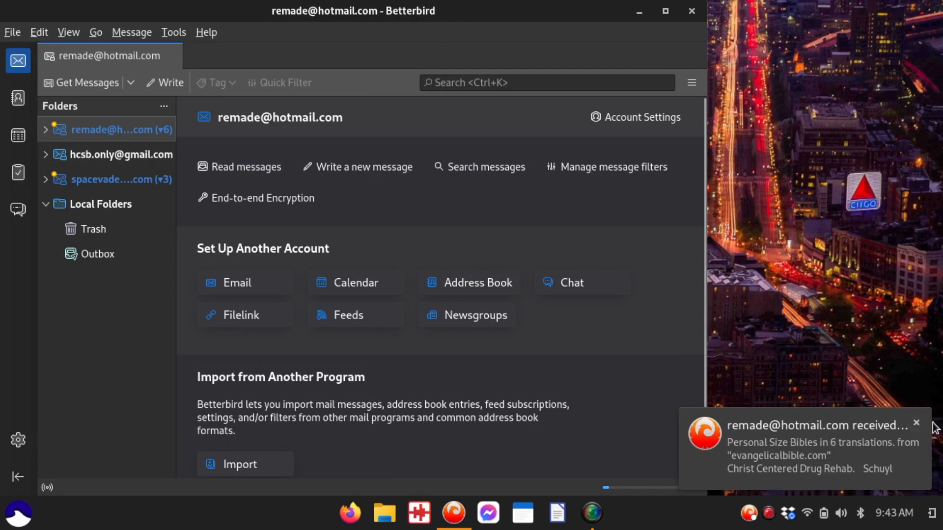
pyautogui.click(916, 423)
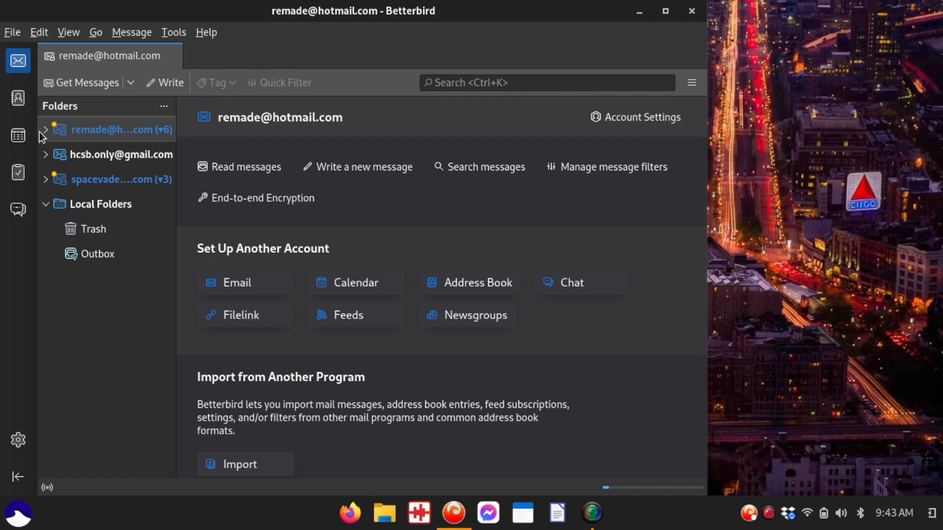
pyautogui.click(47, 155)
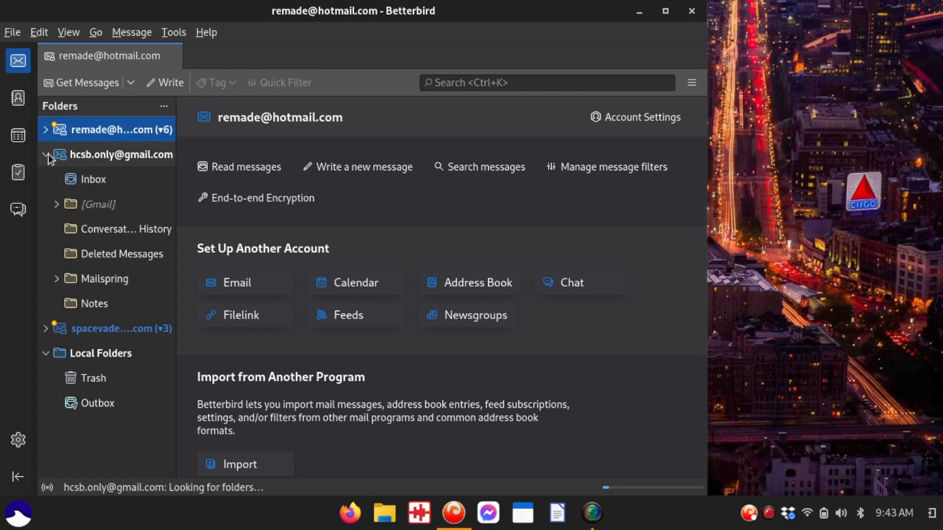
pyautogui.click(113, 183)
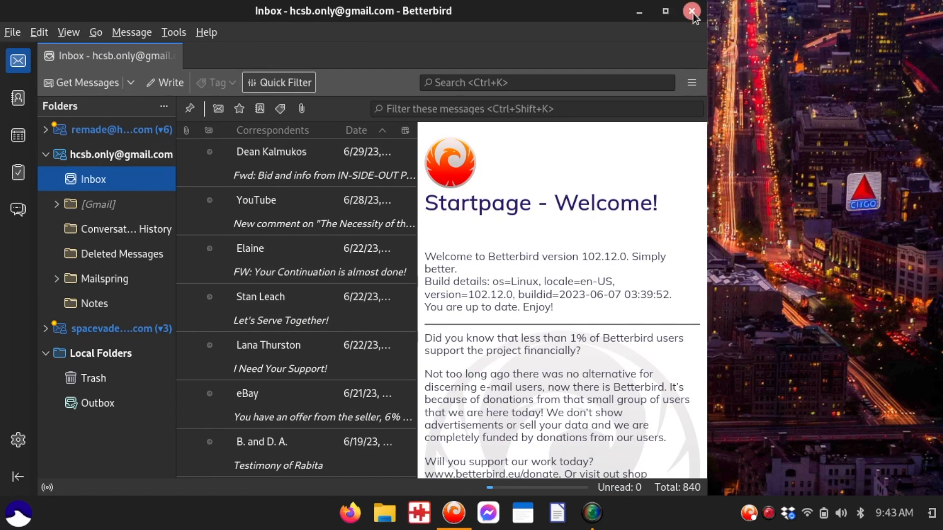
pyautogui.click(692, 11)
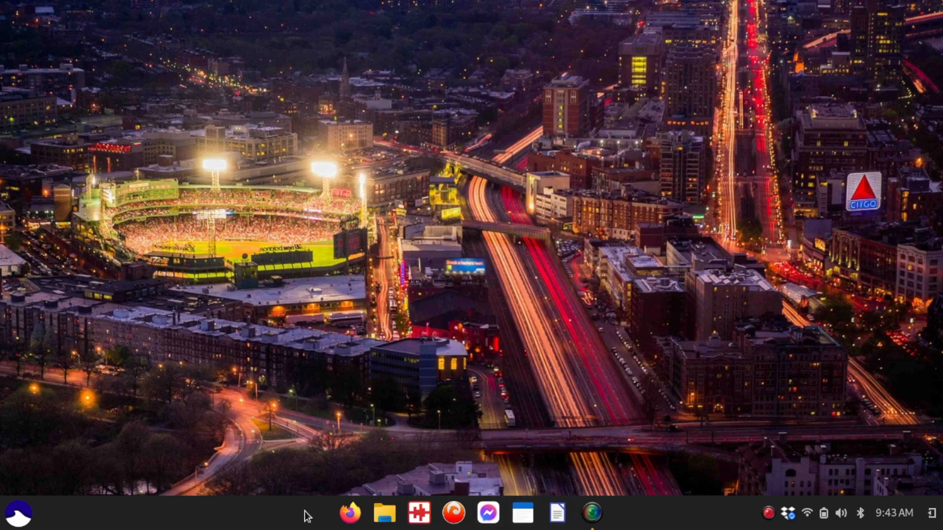
# Open Budgie Desktop Settings, review the Style and Desktop pages, maximize the window and close it
pyautogui.click(23, 521)
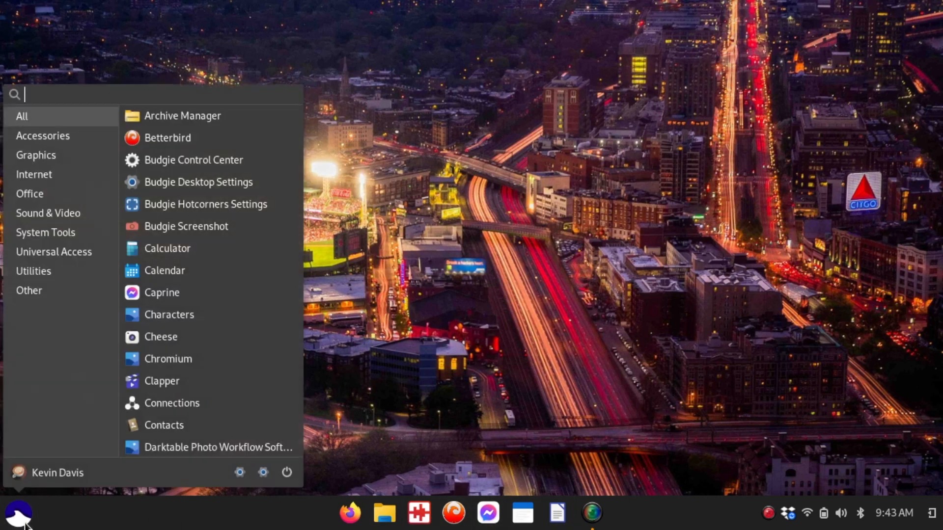
pyautogui.click(213, 181)
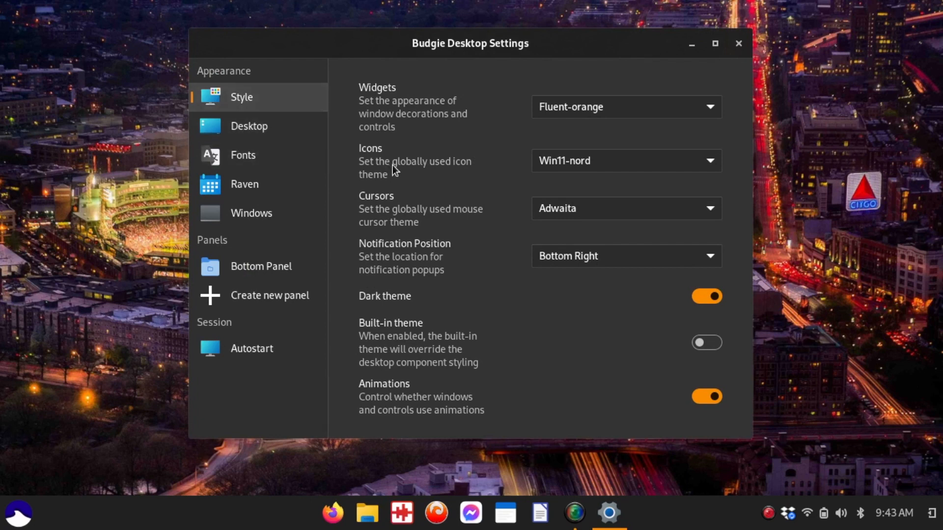
pyautogui.click(243, 133)
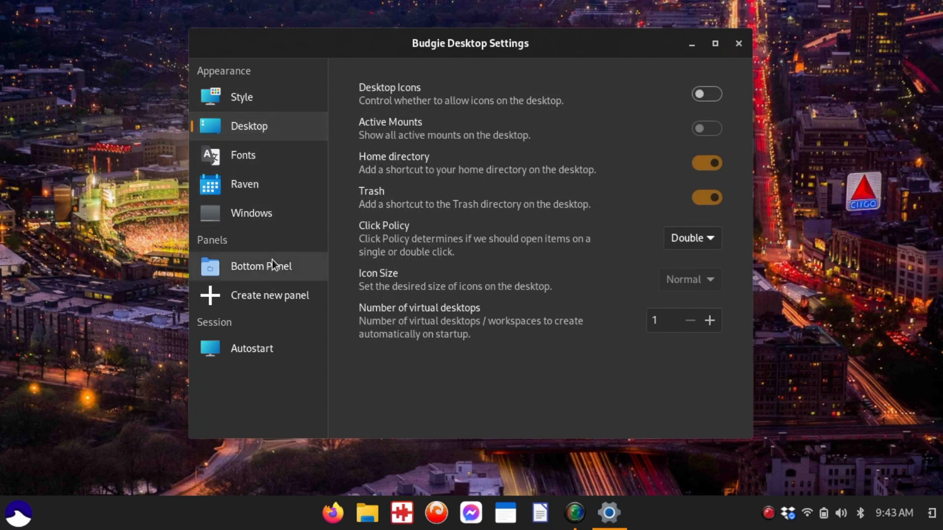
pyautogui.click(715, 43)
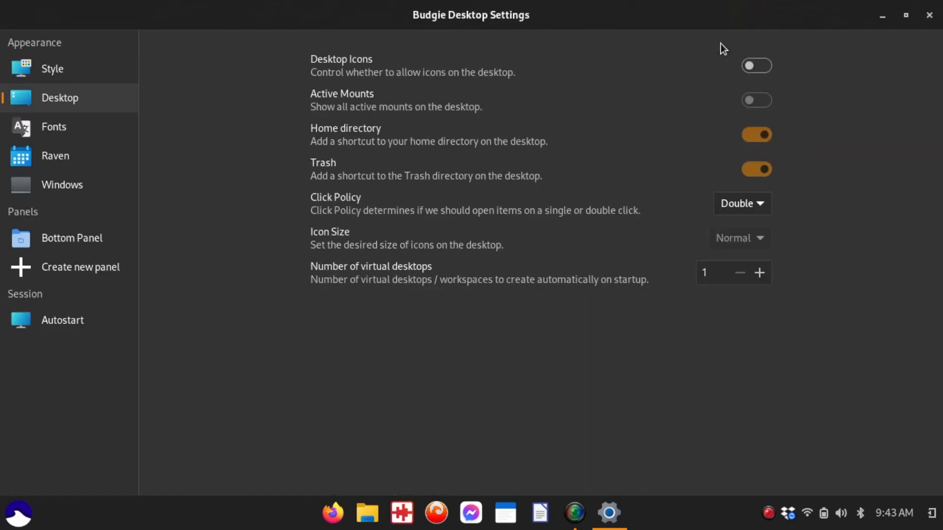
pyautogui.click(932, 13)
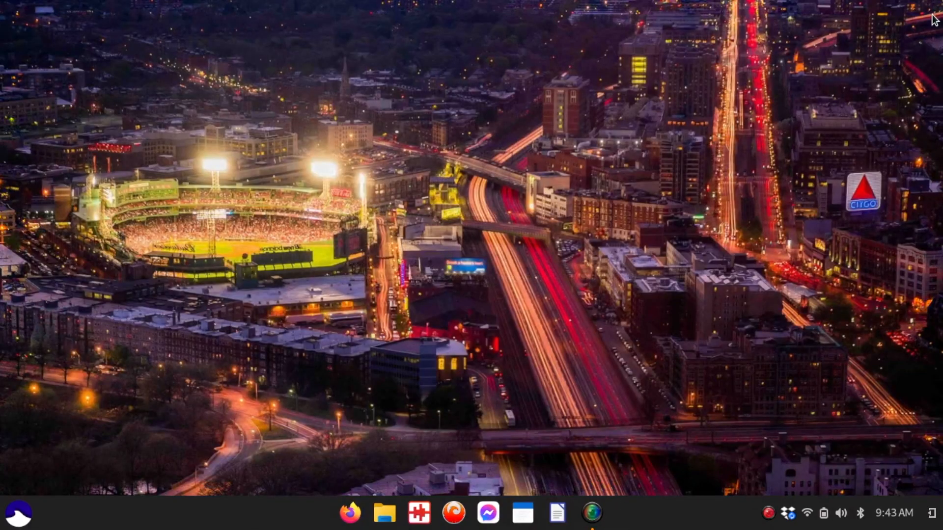
# Open Budgie Control Center and look through its full list of settings categories, from Wi-Fi to About
pyautogui.click(19, 513)
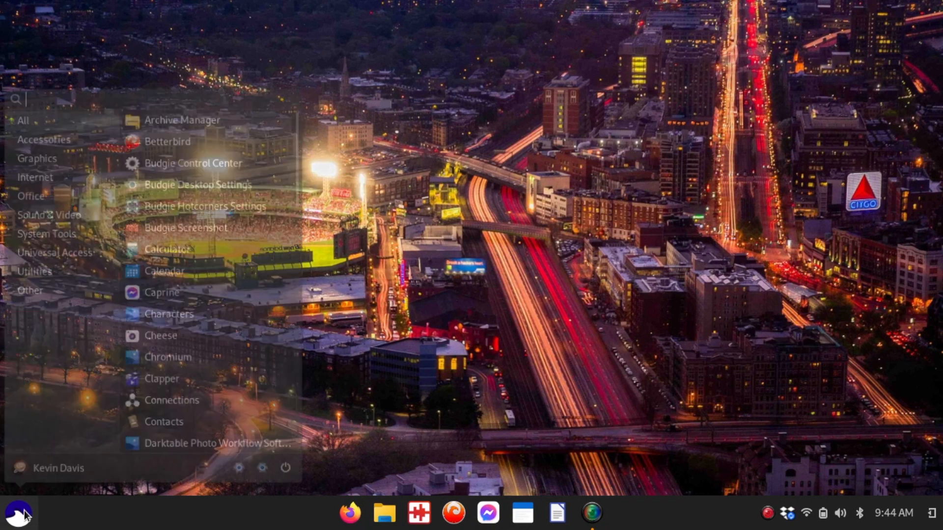
pyautogui.click(187, 160)
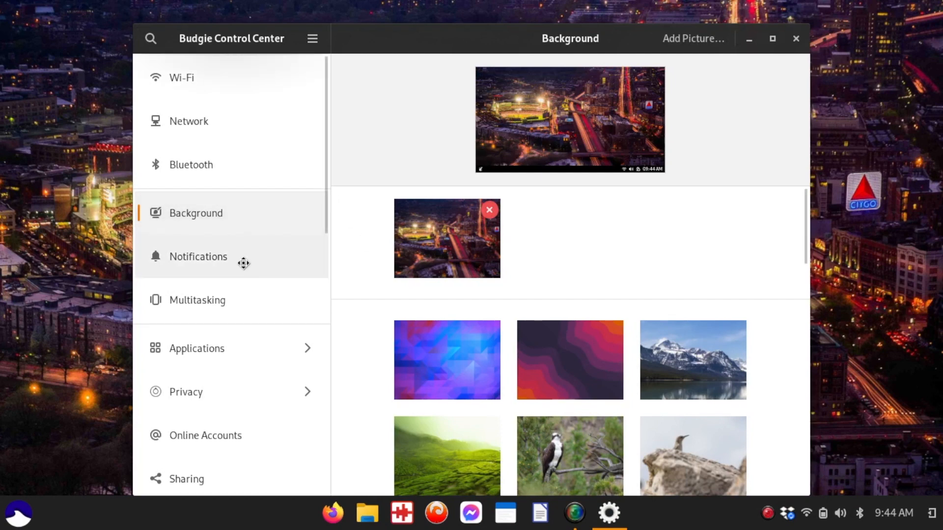
pyautogui.scroll(-5, 243, 263)
pyautogui.scroll(5, 243, 264)
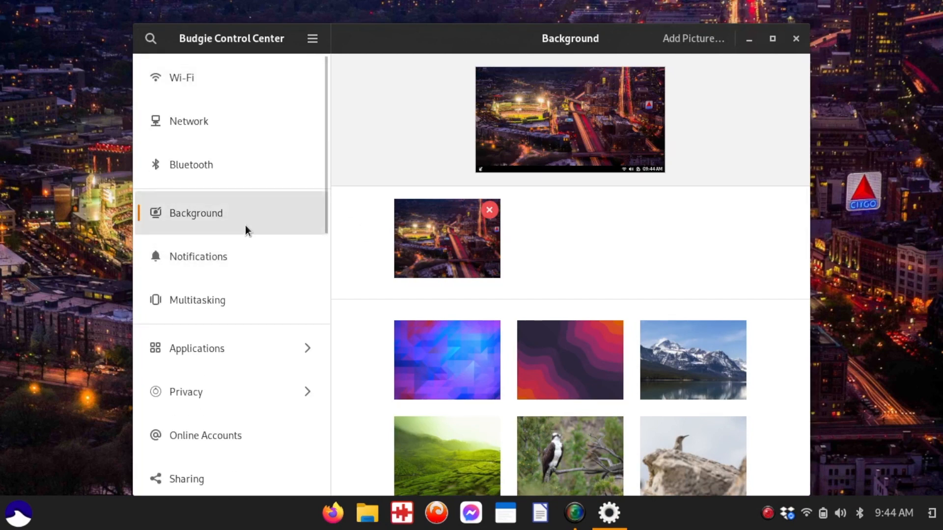
pyautogui.scroll(-5, 246, 225)
pyautogui.scroll(-5, 246, 225)
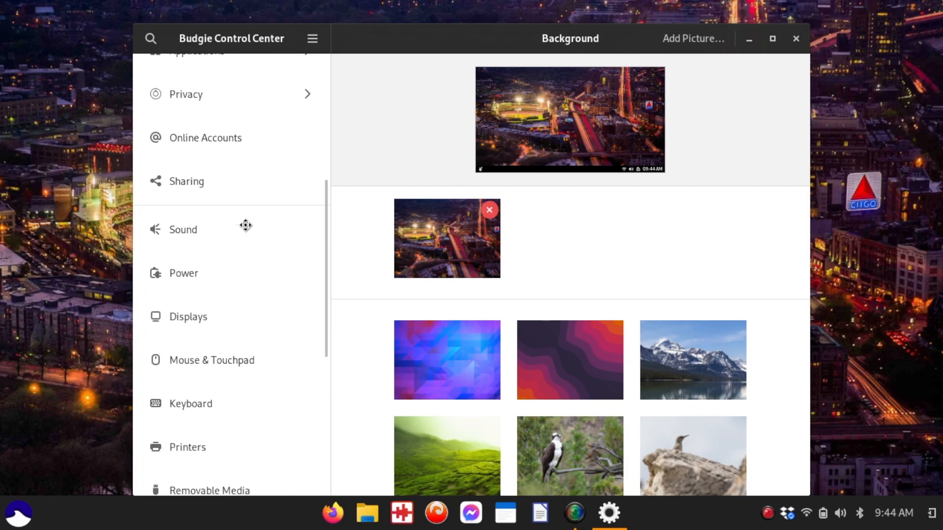
pyautogui.scroll(-5, 237, 288)
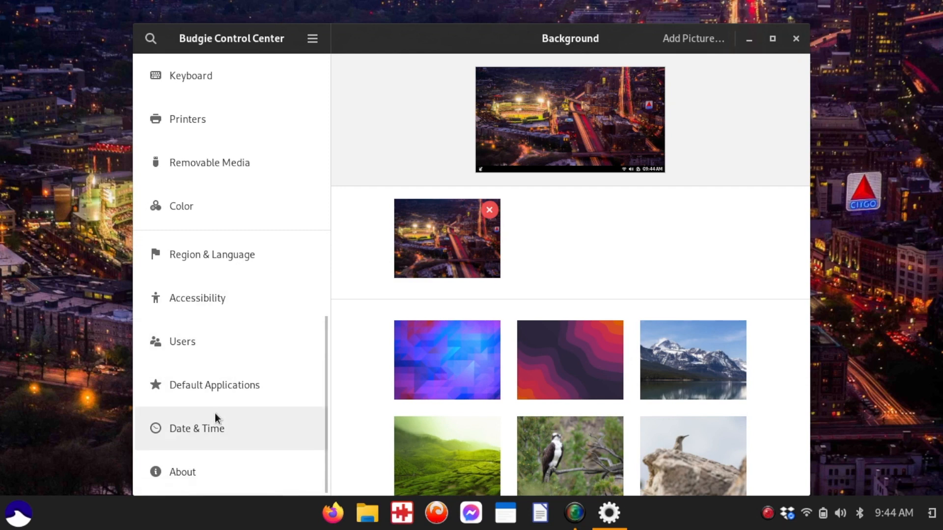
pyautogui.scroll(3, 214, 414)
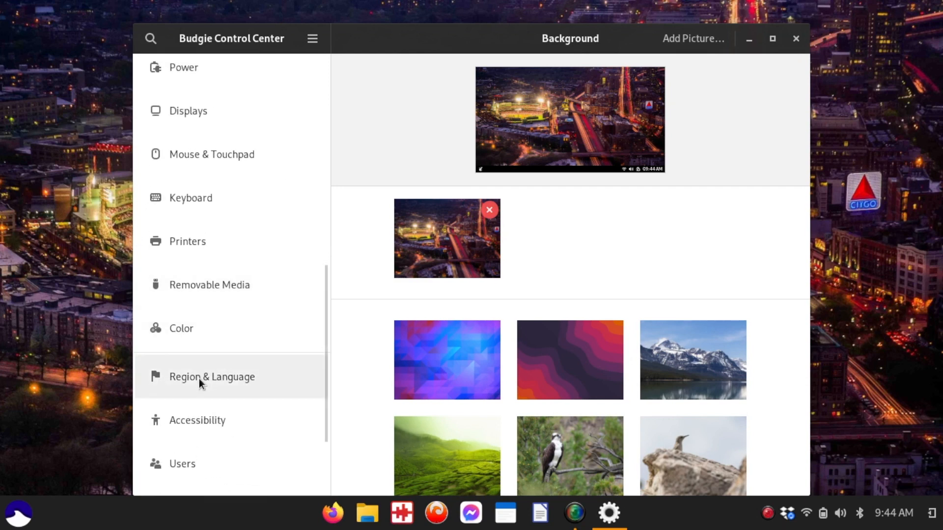
pyautogui.scroll(5, 198, 378)
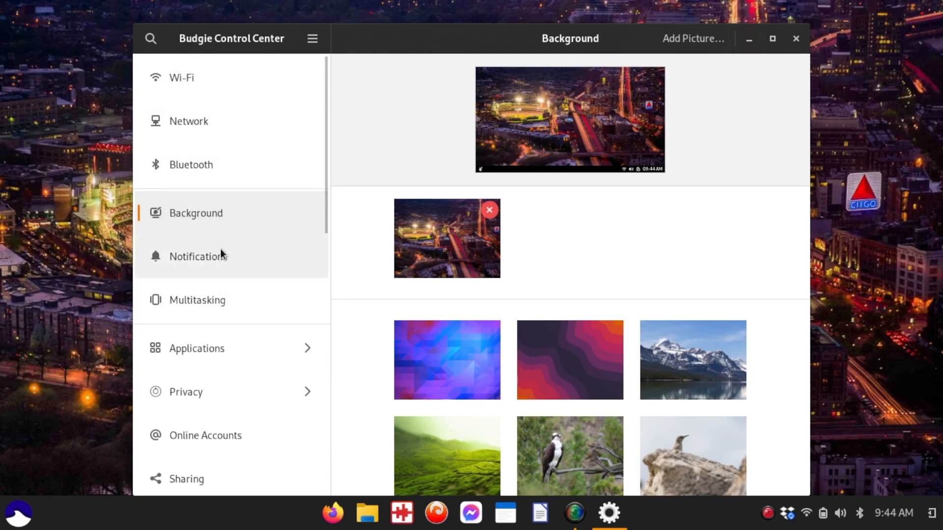
# Search Budgie Control Center's Applications page for "theme" and "appear", clear the search and close the window
pyautogui.click(222, 346)
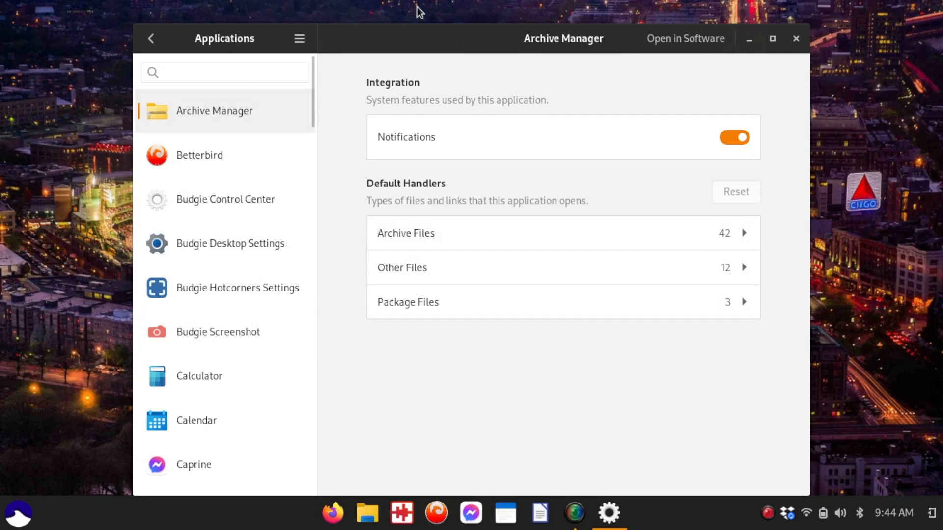
pyautogui.click(233, 66)
pyautogui.write('theme')
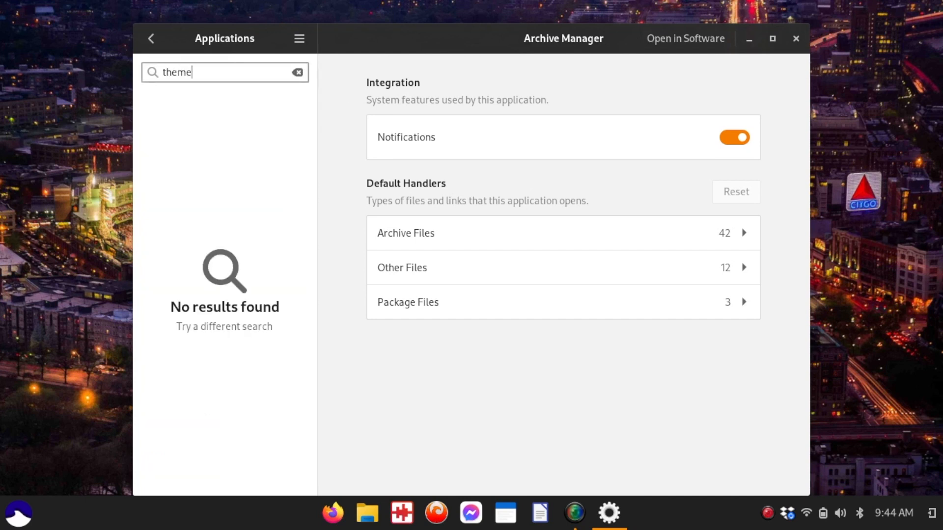
pyautogui.press('BackSpace')
pyautogui.press('BackSpace')
pyautogui.press('BackSpace')
pyautogui.write('appear')
pyautogui.press('BackSpace')
pyautogui.press('BackSpace')
pyautogui.press('BackSpace')
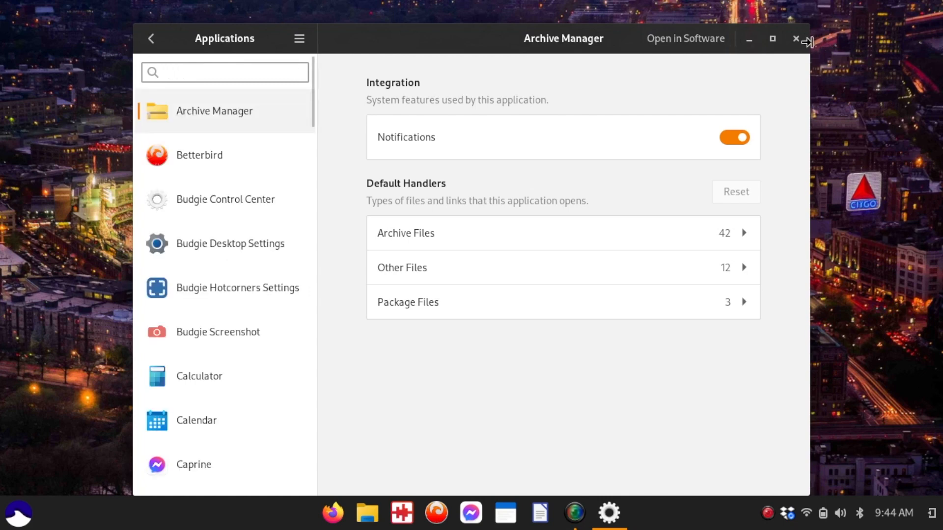
pyautogui.click(796, 39)
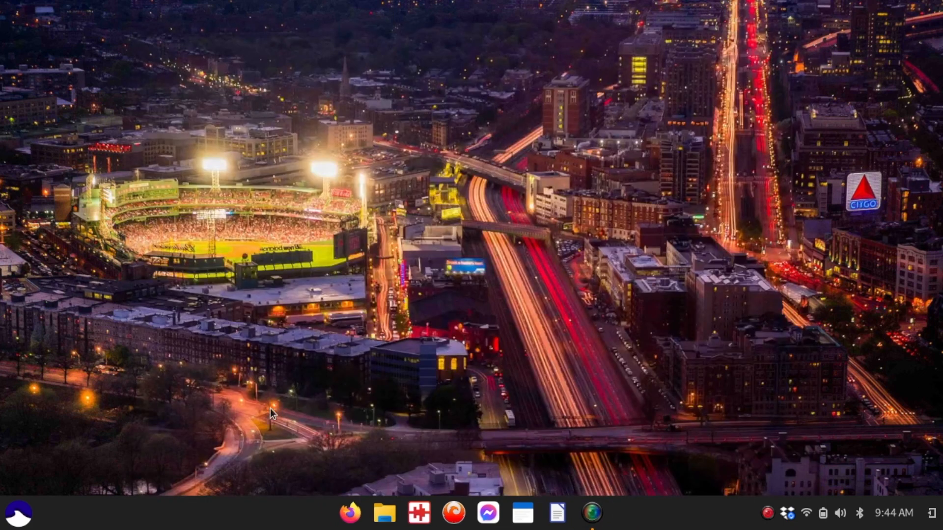
# Search the application menu for "appear" and clear the search
pyautogui.click(16, 523)
pyautogui.write('appea')
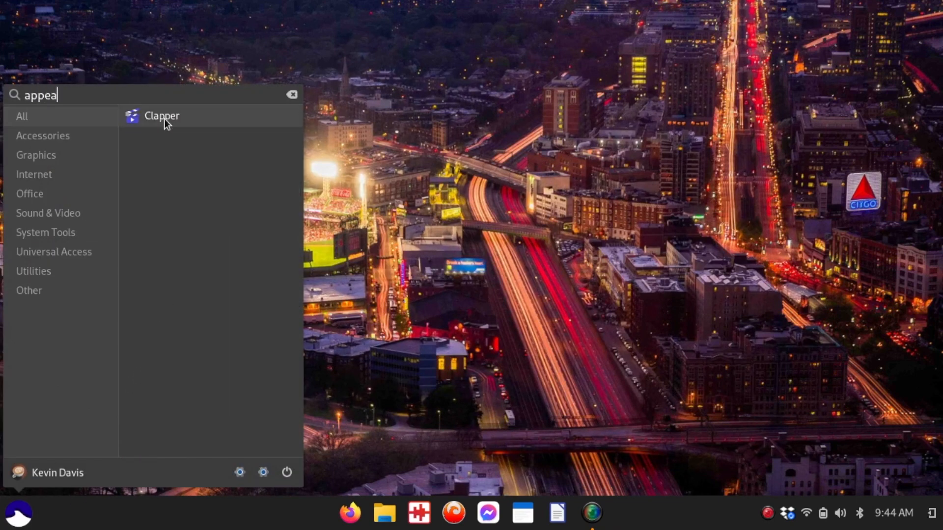
pyautogui.write('r')
pyautogui.press('BackSpace')
pyautogui.press('BackSpace')
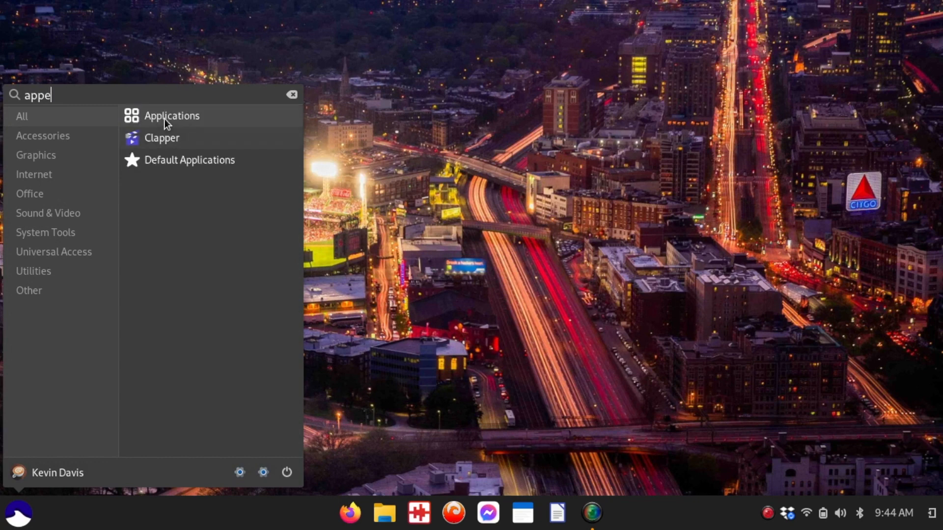
pyautogui.press('BackSpace')
pyautogui.press('BackSpace')
pyautogui.press('BackSpace')
pyautogui.press('BackSpace')
# Search the application menu for "theme" and "style" to look for appearance settings
pyautogui.write('theme')
pyautogui.press('BackSpace')
pyautogui.press('BackSpace')
pyautogui.press('BackSpace')
pyautogui.press('BackSpace')
pyautogui.press('BackSpace')
pyautogui.write('style')
pyautogui.press('BackSpace')
pyautogui.press('BackSpace')
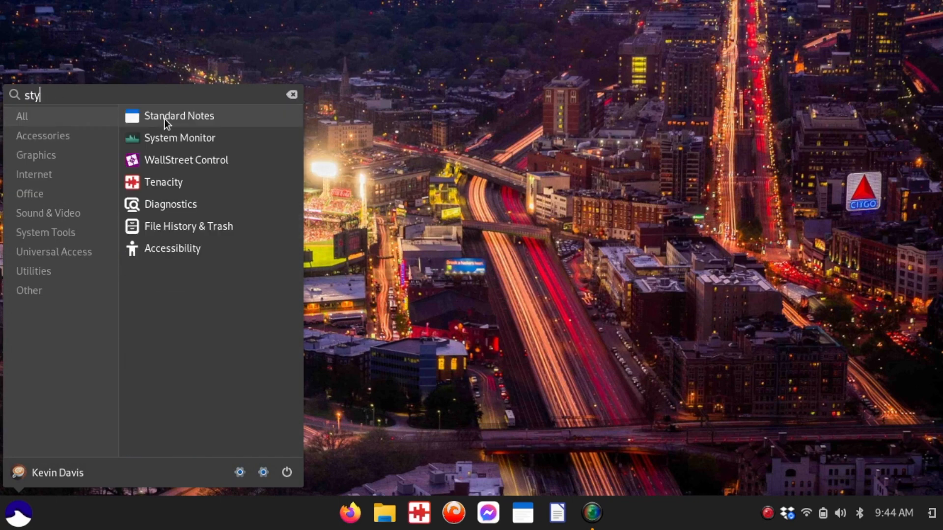
# Clear the application menu search and open Budgie Desktop Settings from the full application list
pyautogui.press('BackSpace')
pyautogui.press('BackSpace')
pyautogui.press('BackSpace')
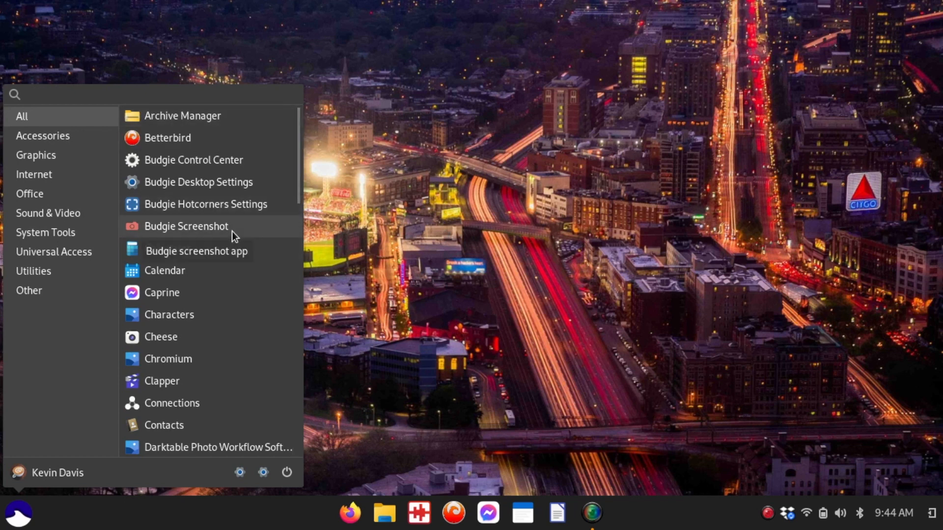
pyautogui.click(226, 176)
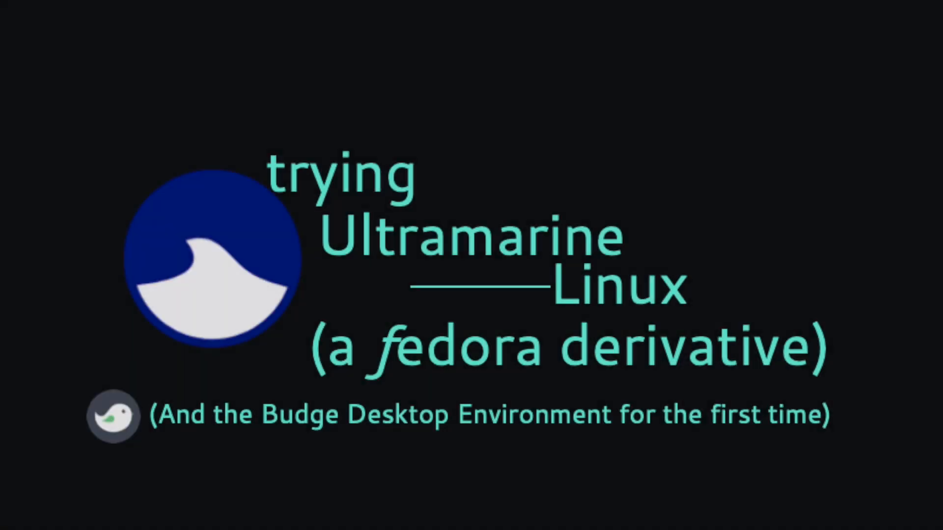